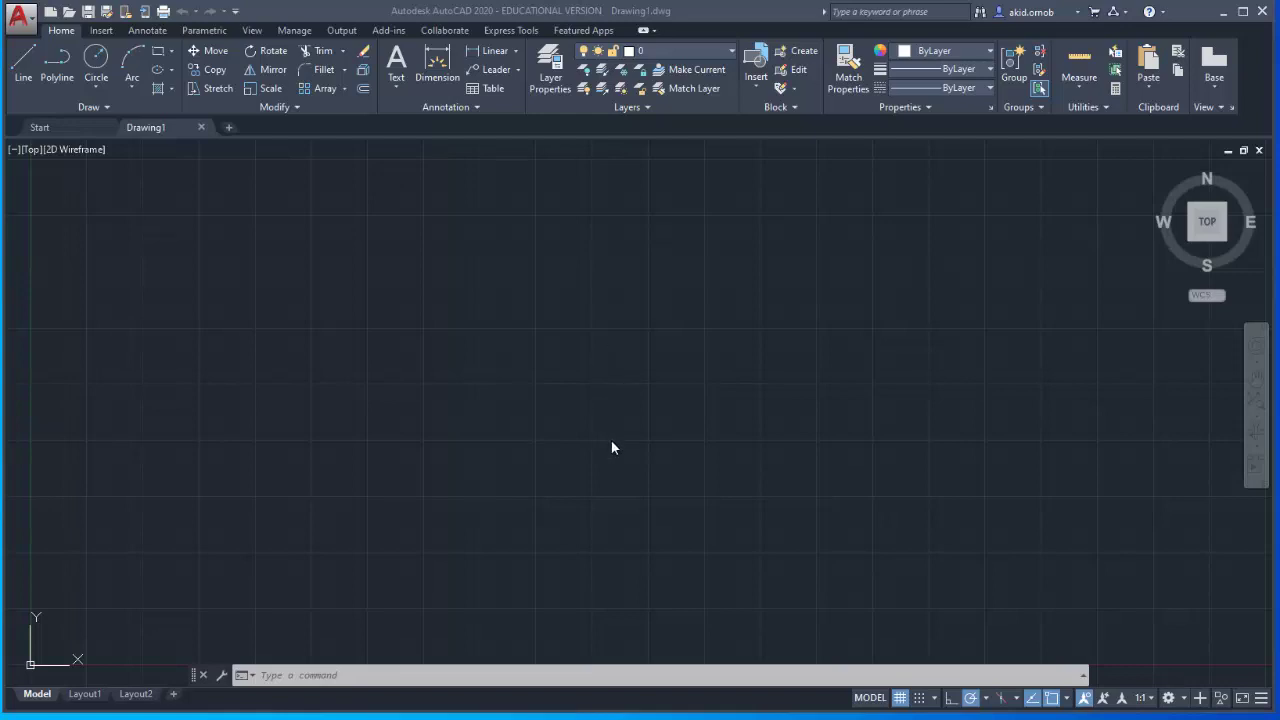
Step: View the fidget spinner reference image, then return to the AutoCAD drawing
key(alt+Tab)
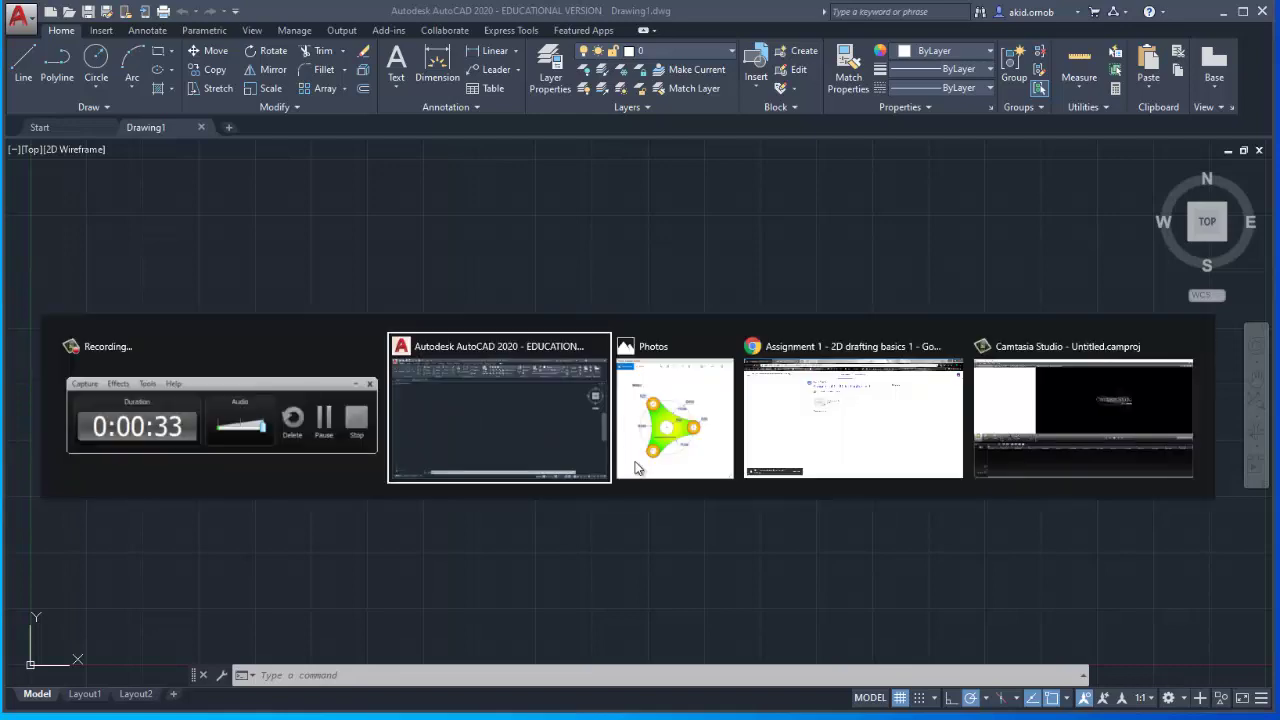
key(alt+Tab)
key(alt+Tab)
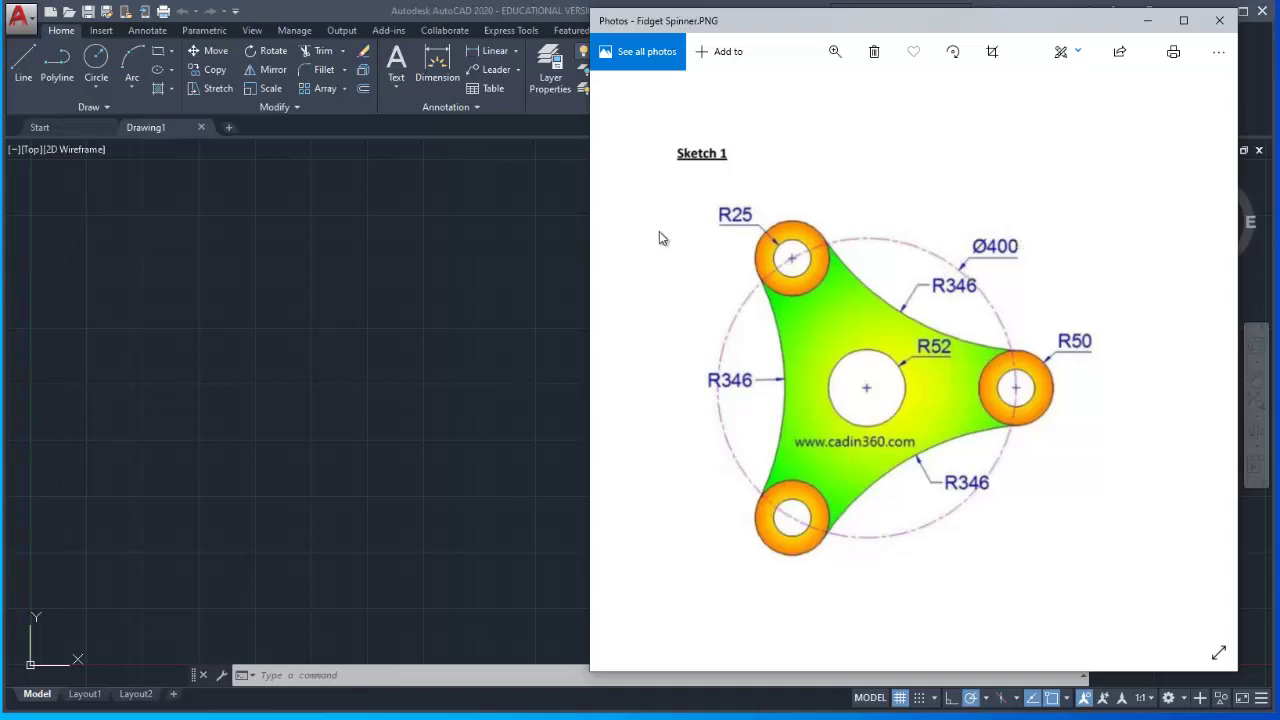
click(500, 222)
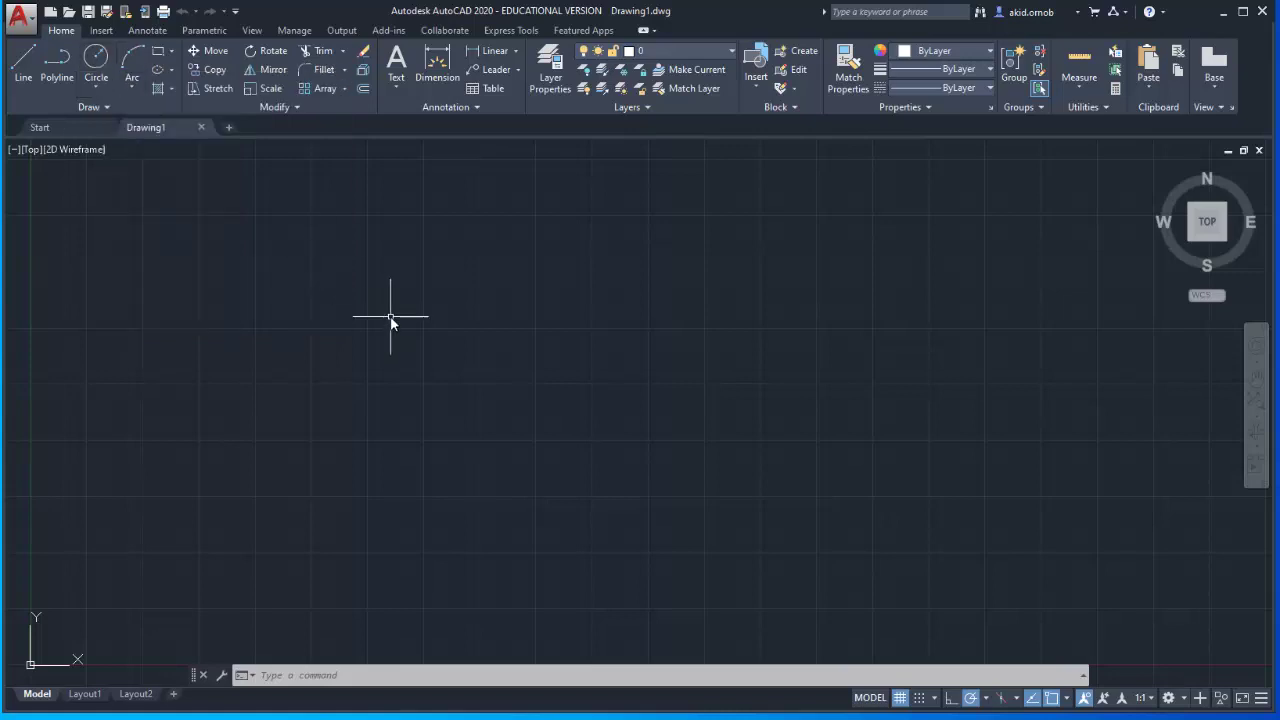
Step: Enter the C (Circle) command and cancel an accidental window selection
text(c)
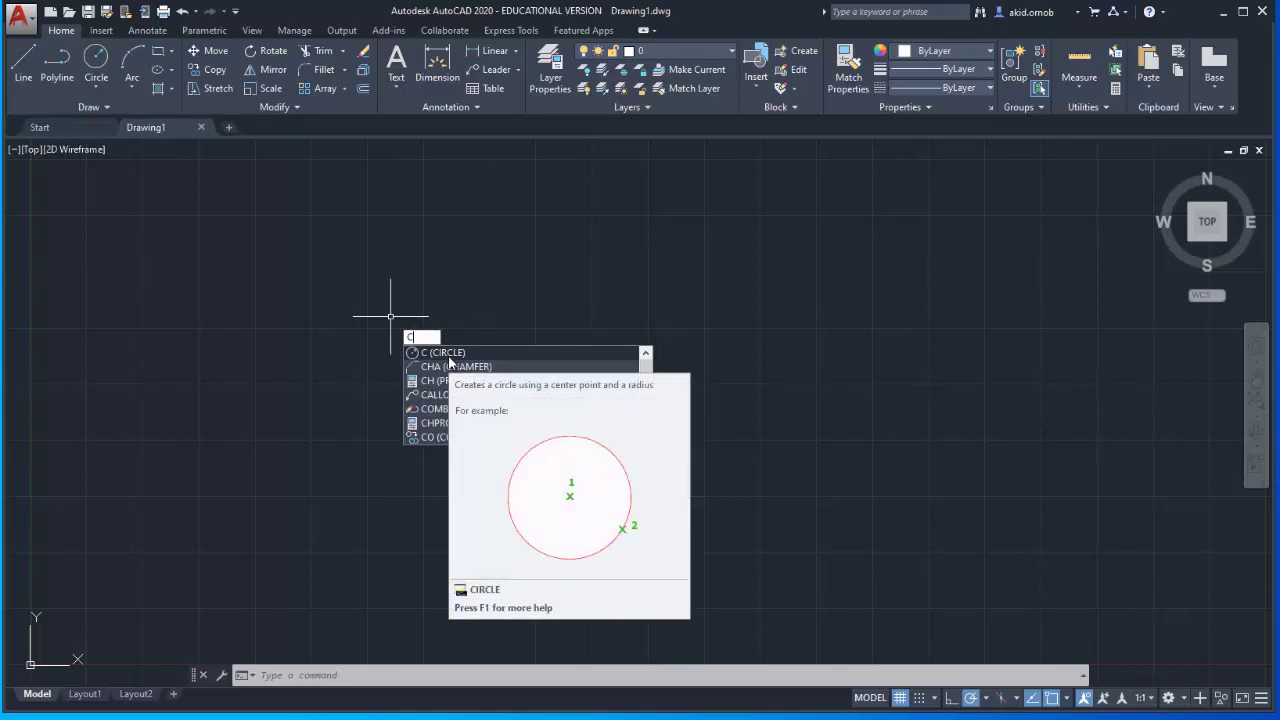
click(450, 321)
key(Escape)
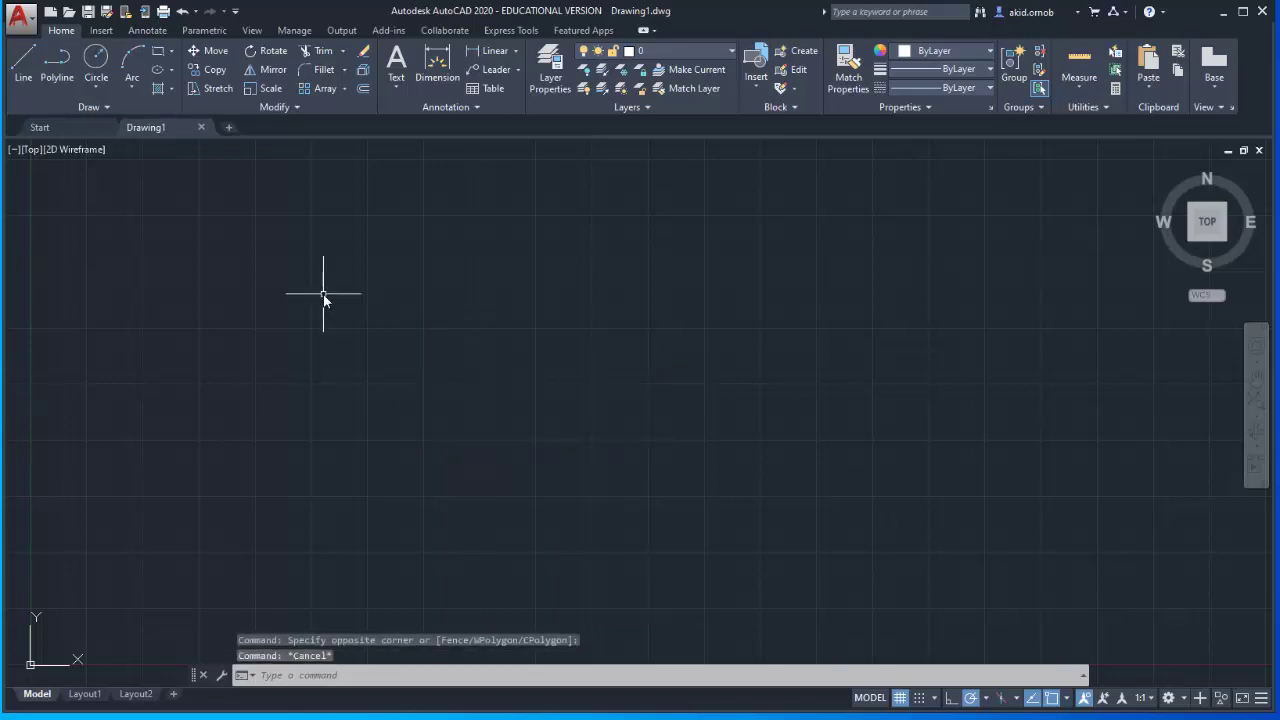
Step: Draw a circle of radius 200 centred near the middle of the view
click(96, 62)
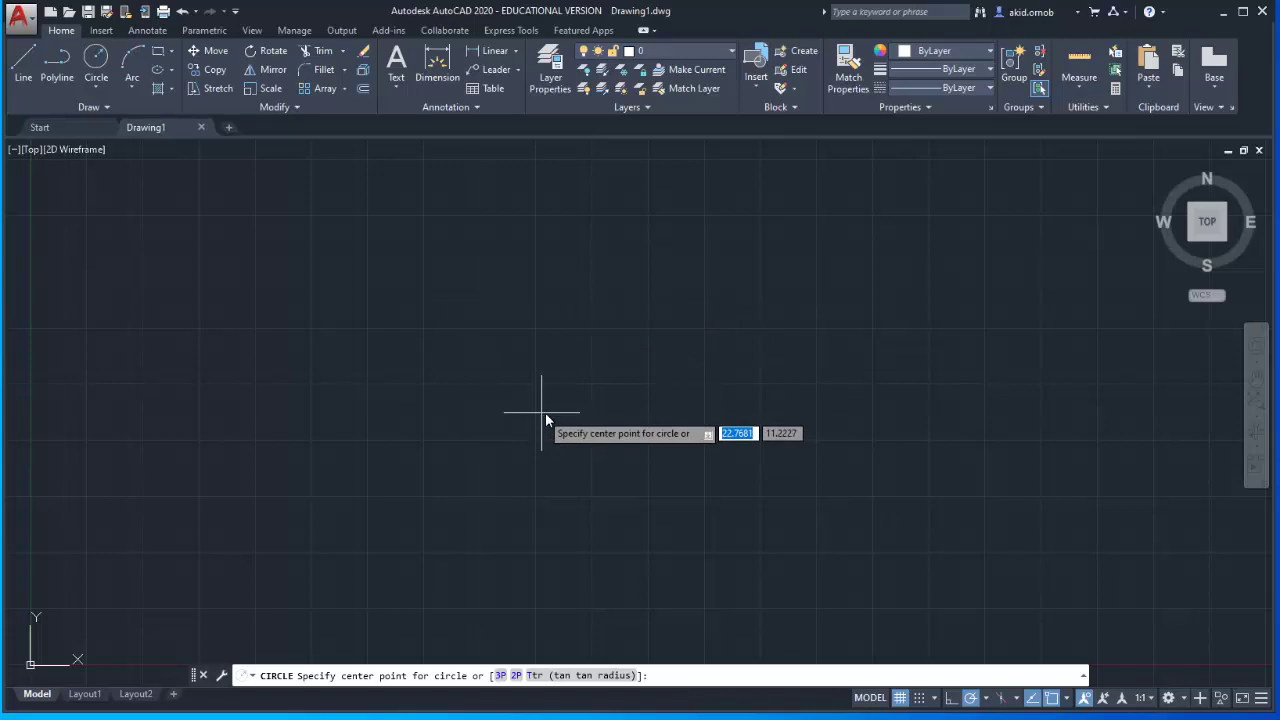
scroll(600, 400, down, 3)
scroll(600, 388, up, 2)
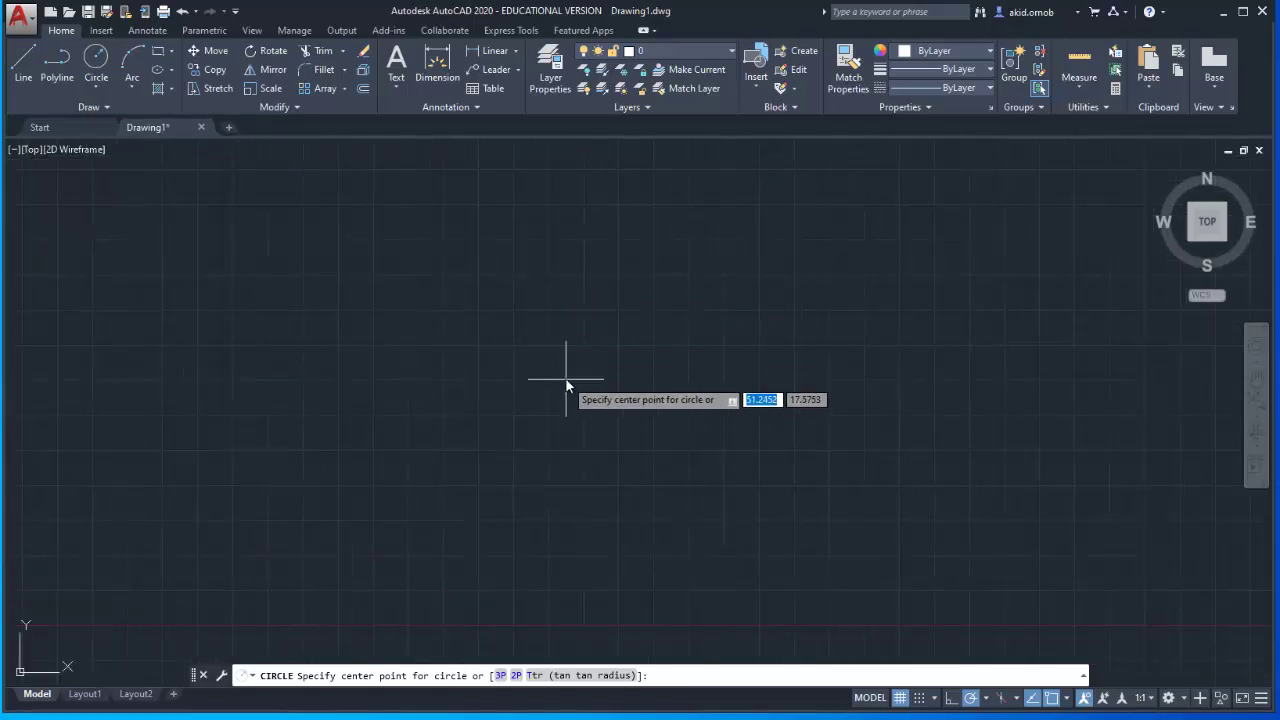
click(573, 343)
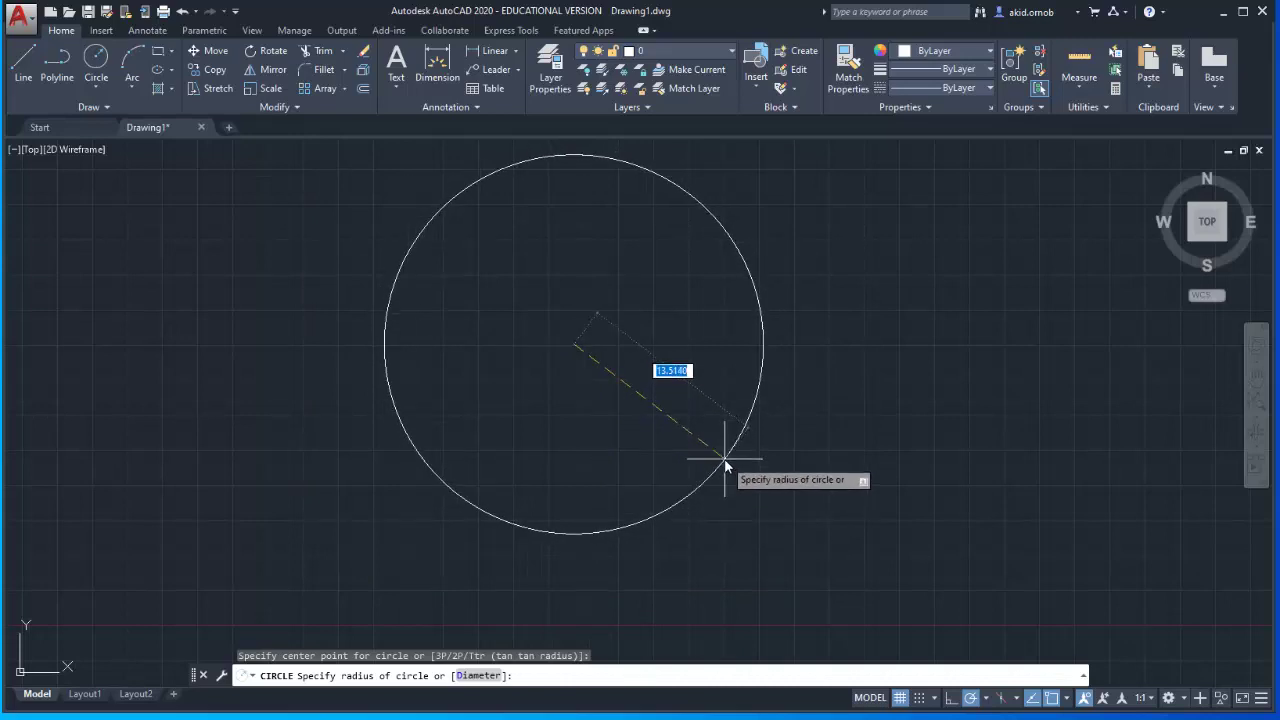
text(200)
key(Return)
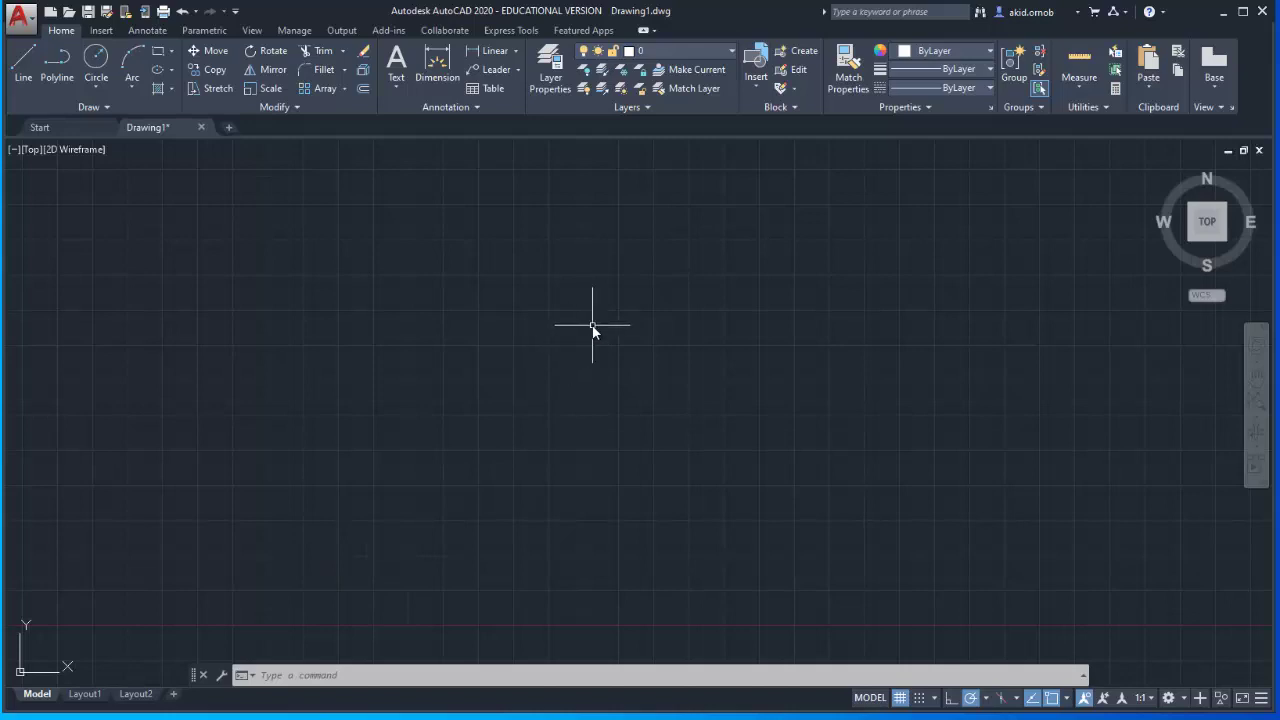
Step: Find the 200-radius circle and drag it by its centre grip further right
scroll(597, 324, down, 5)
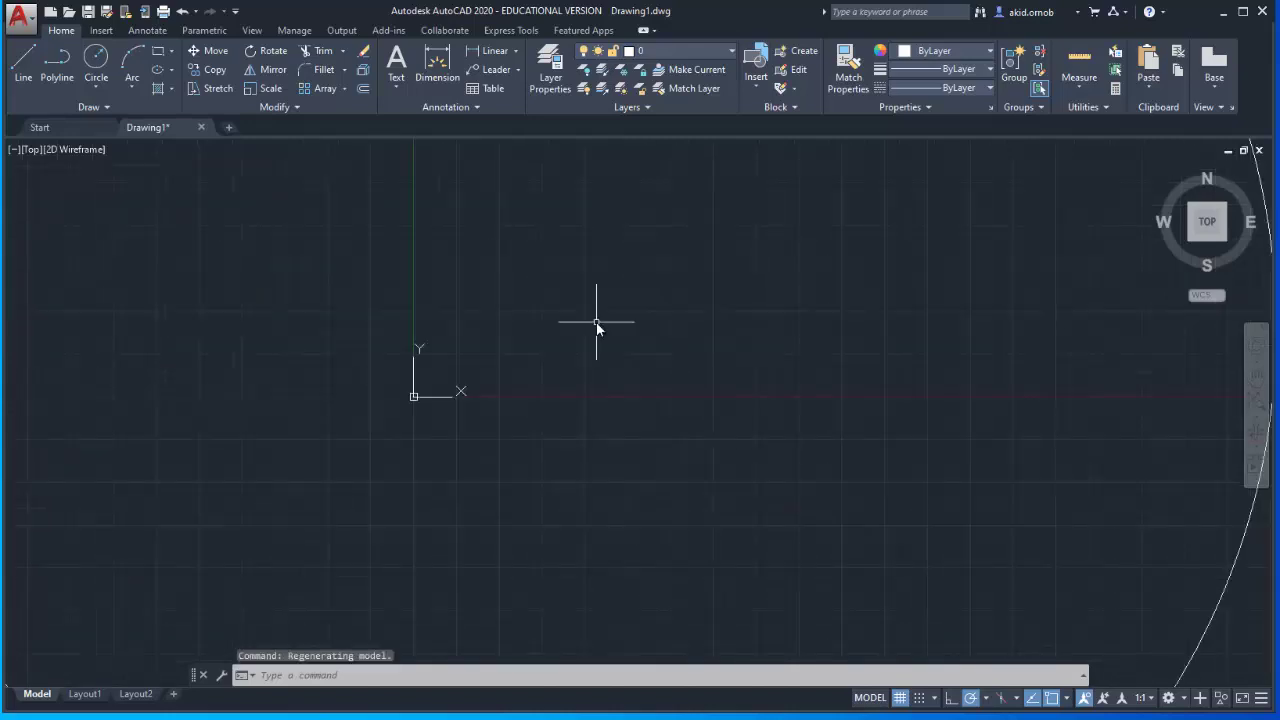
scroll(597, 324, down, 4)
middle_drag(590, 330, 425, 390)
click(497, 388)
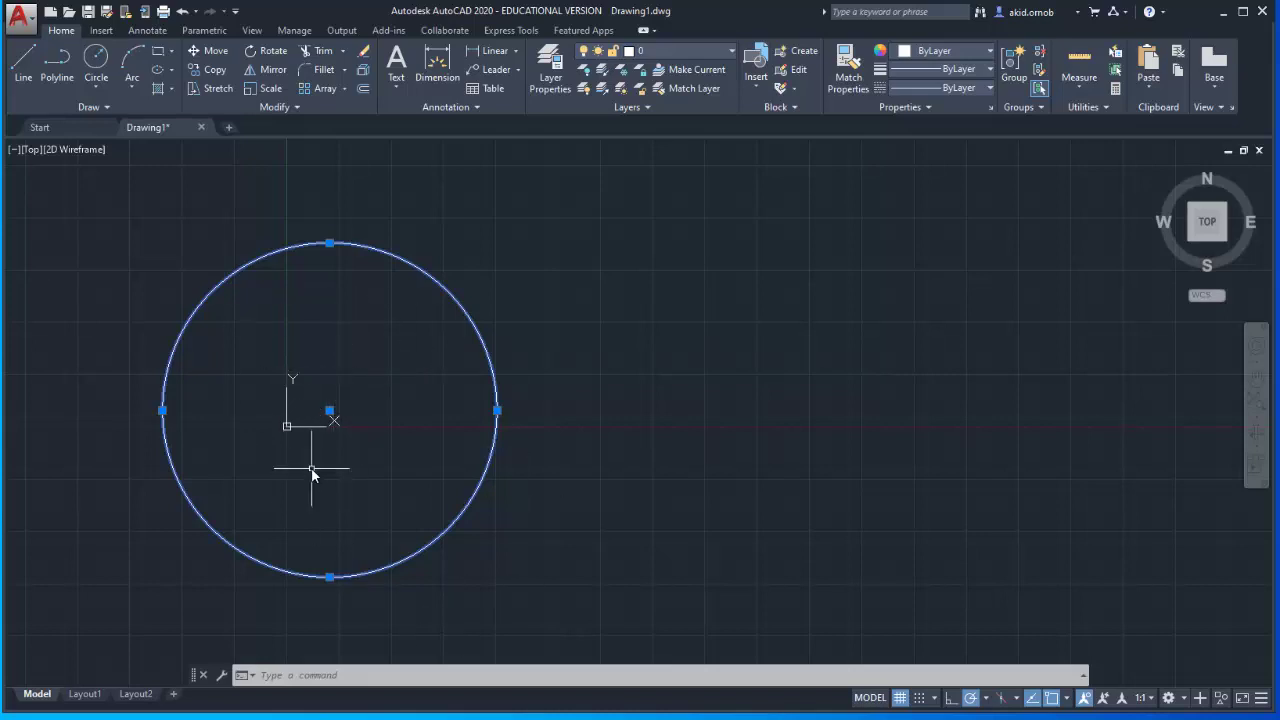
middle_drag(380, 391, 278, 391)
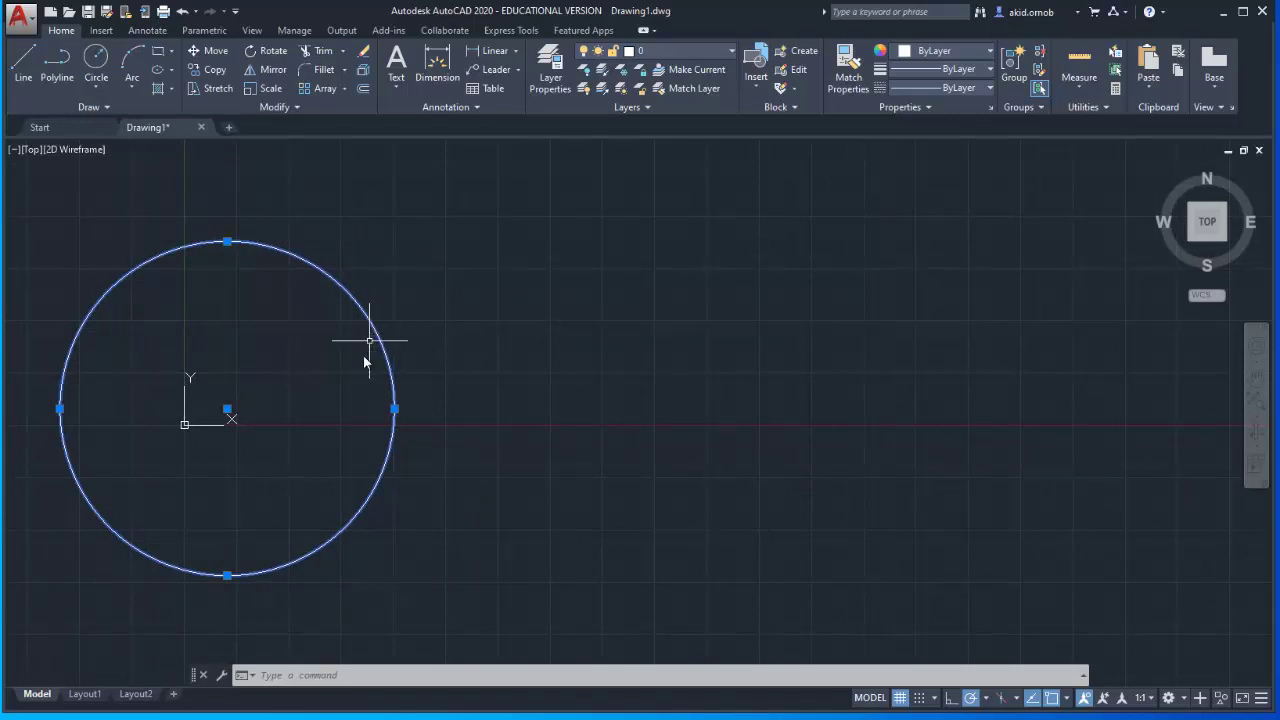
click(227, 409)
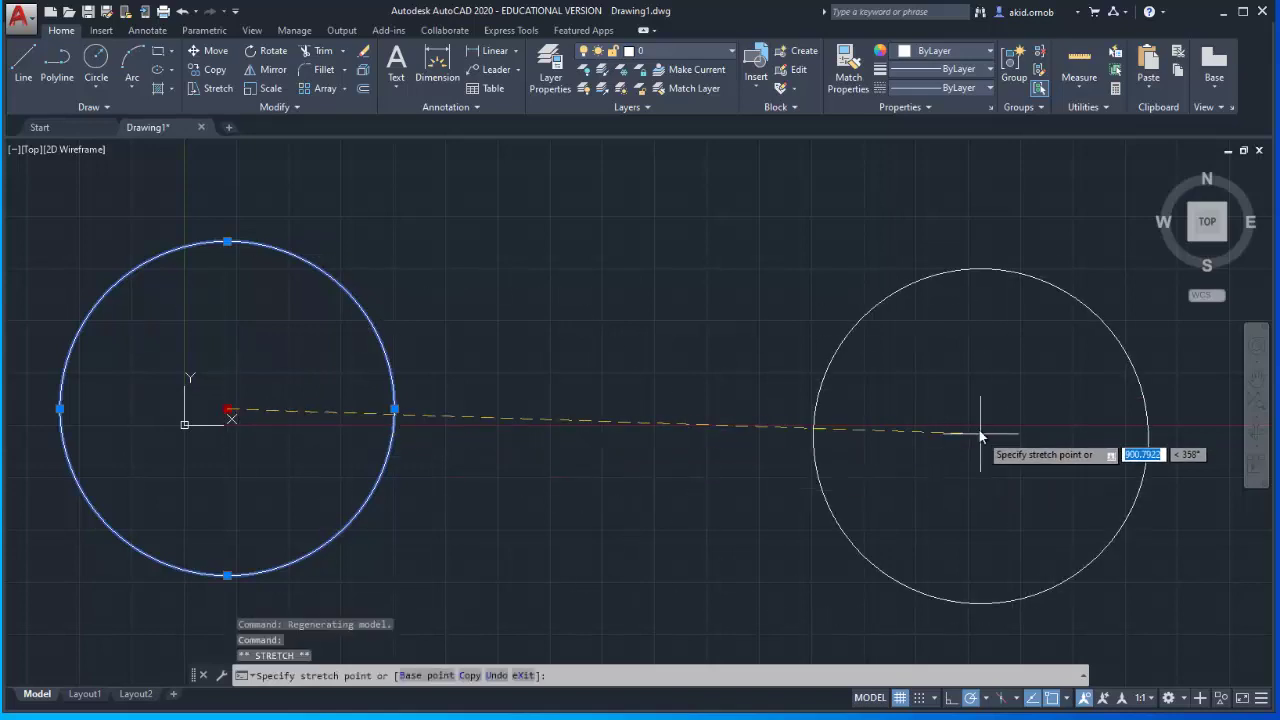
middle_drag(978, 428, 682, 399)
click(825, 344)
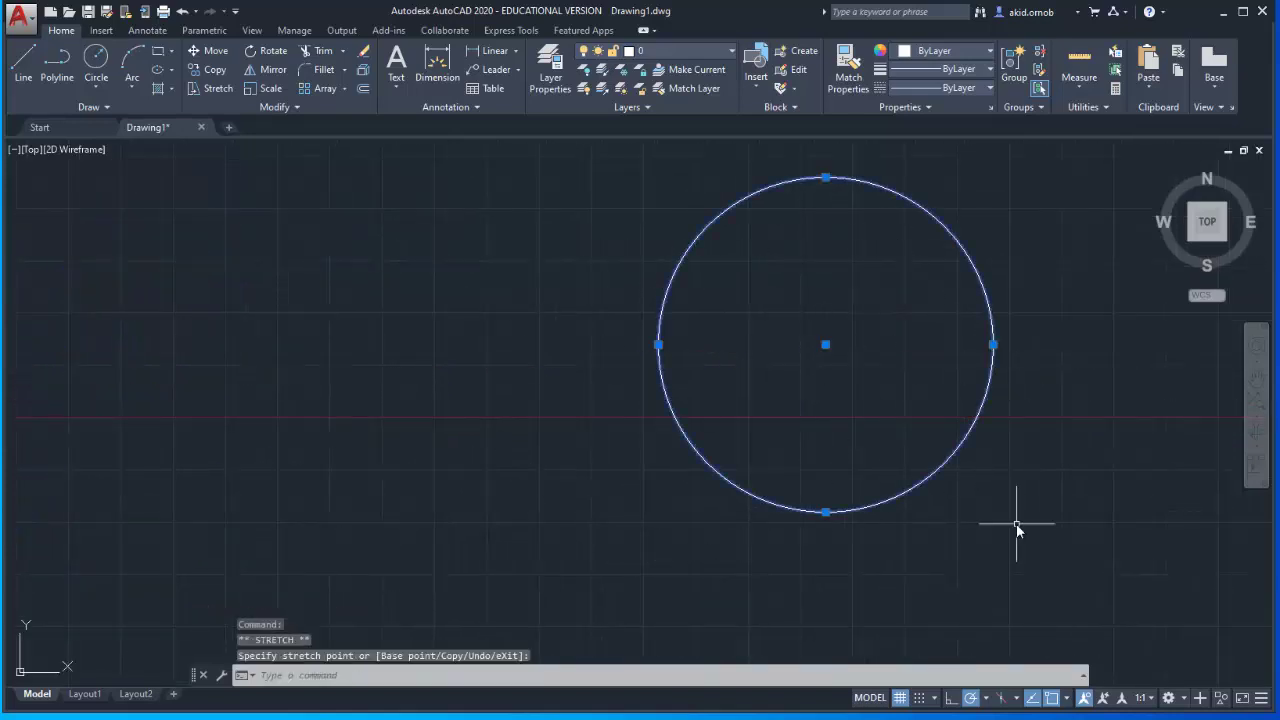
key(Escape)
key(alt+Tab)
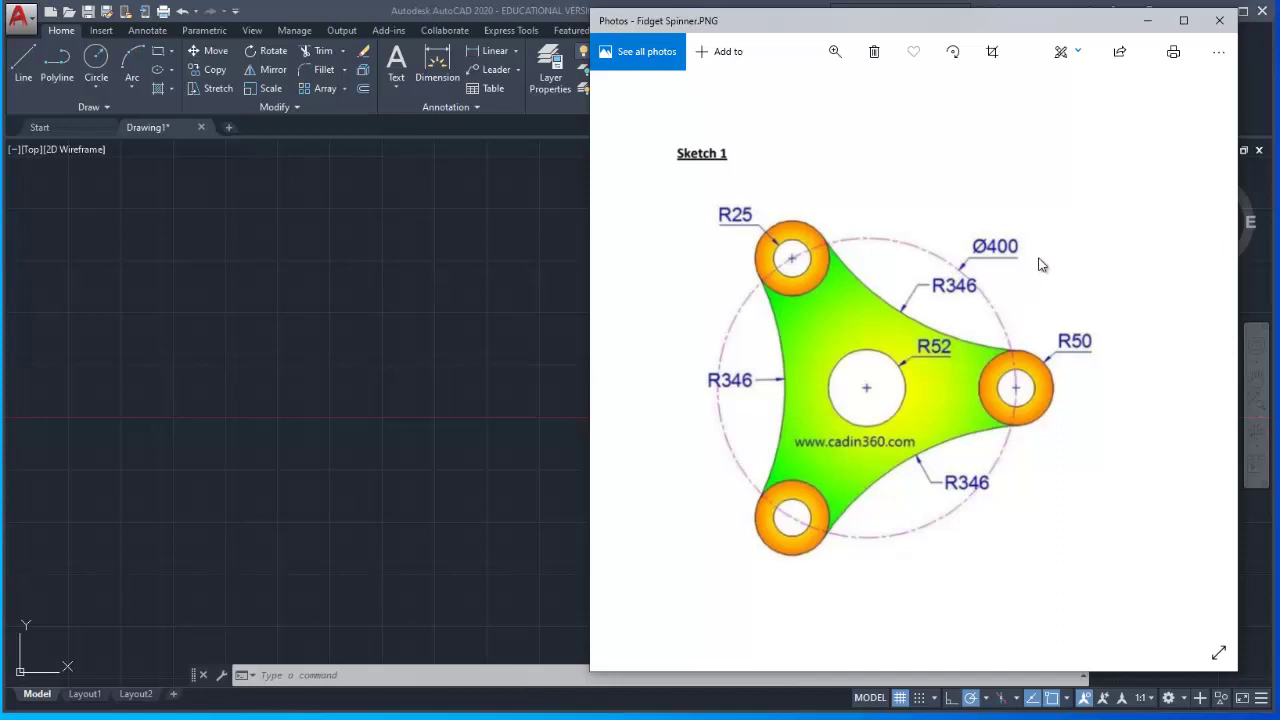
click(1147, 21)
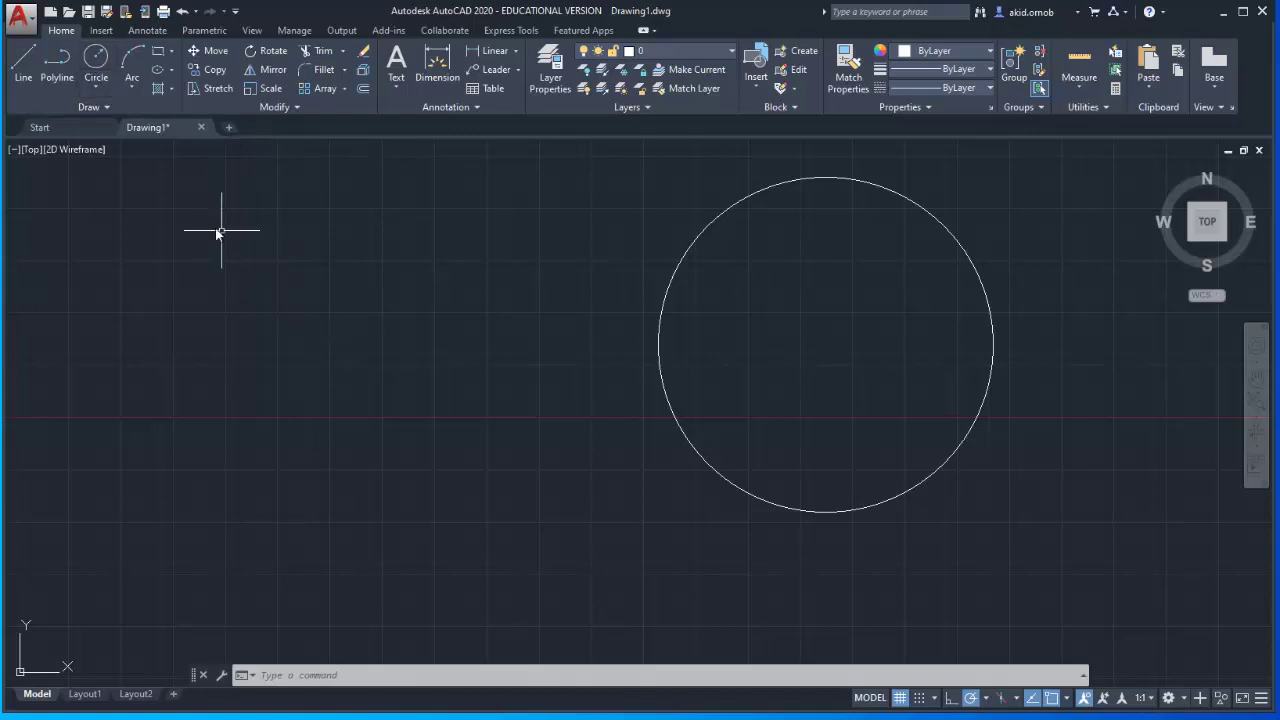
Step: Turn object snapping on and remove Node from the active snap types
click(92, 62)
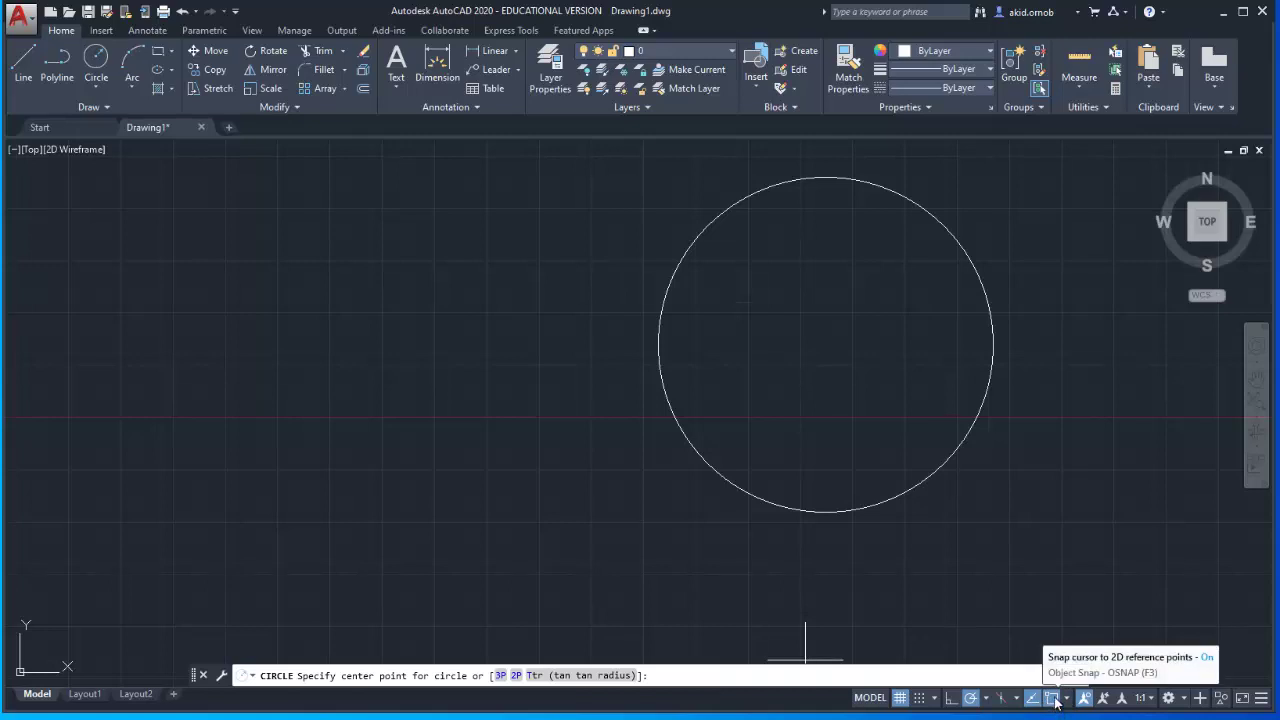
click(1053, 699)
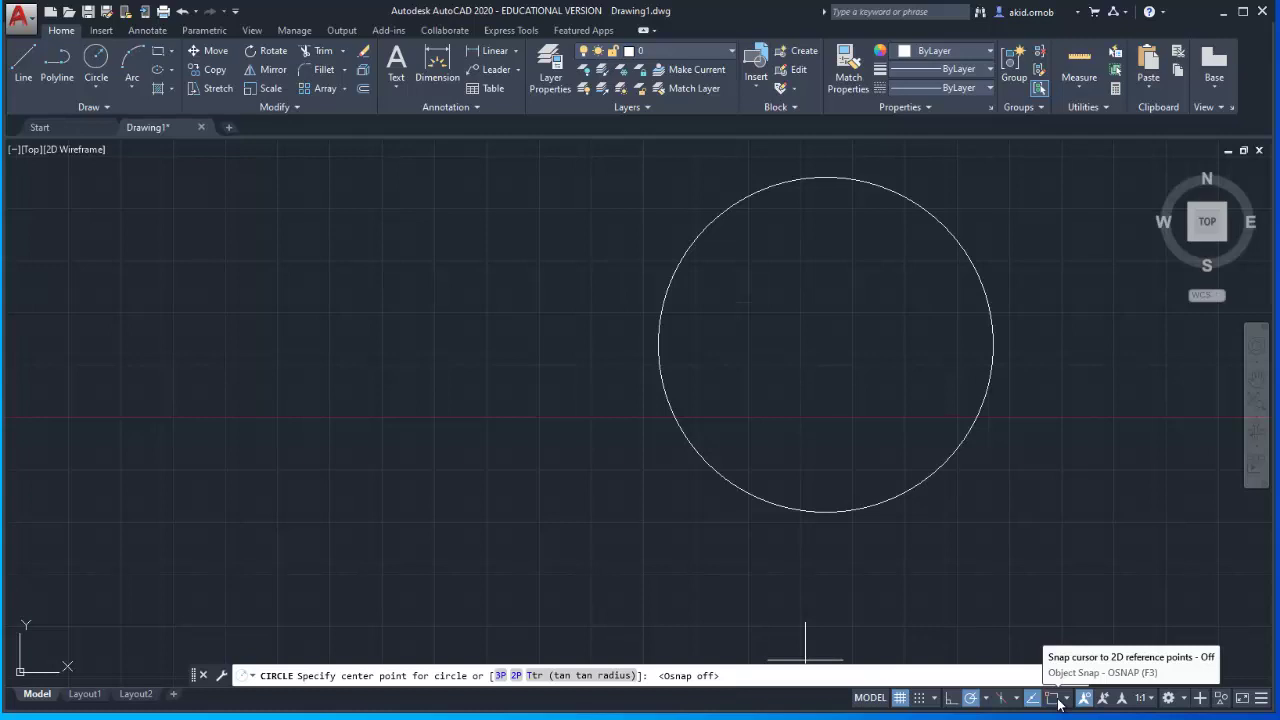
click(1056, 699)
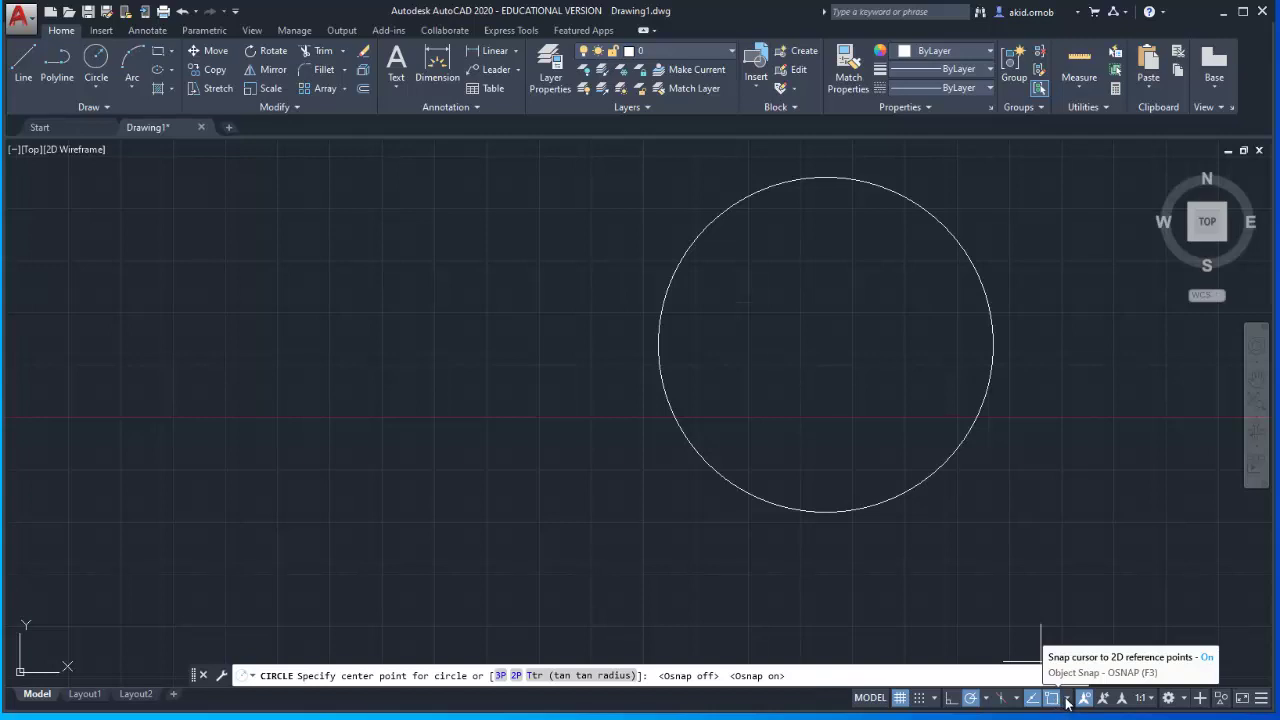
click(1067, 699)
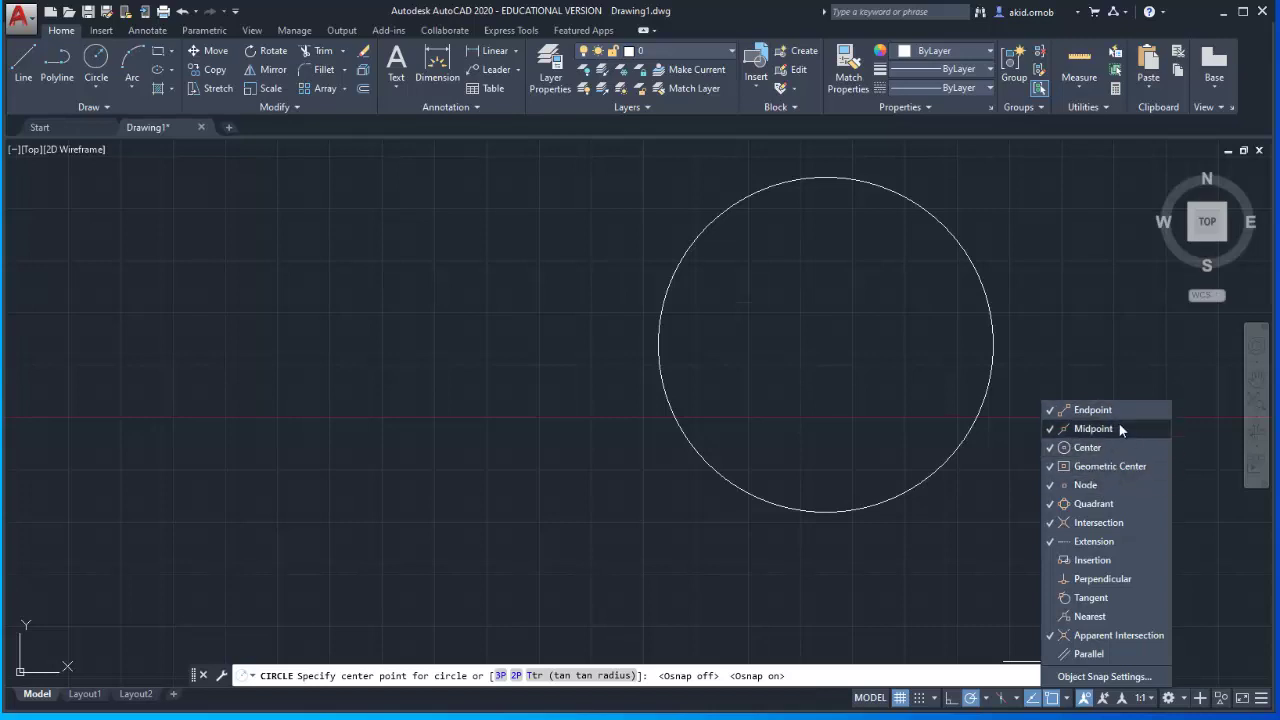
click(1093, 487)
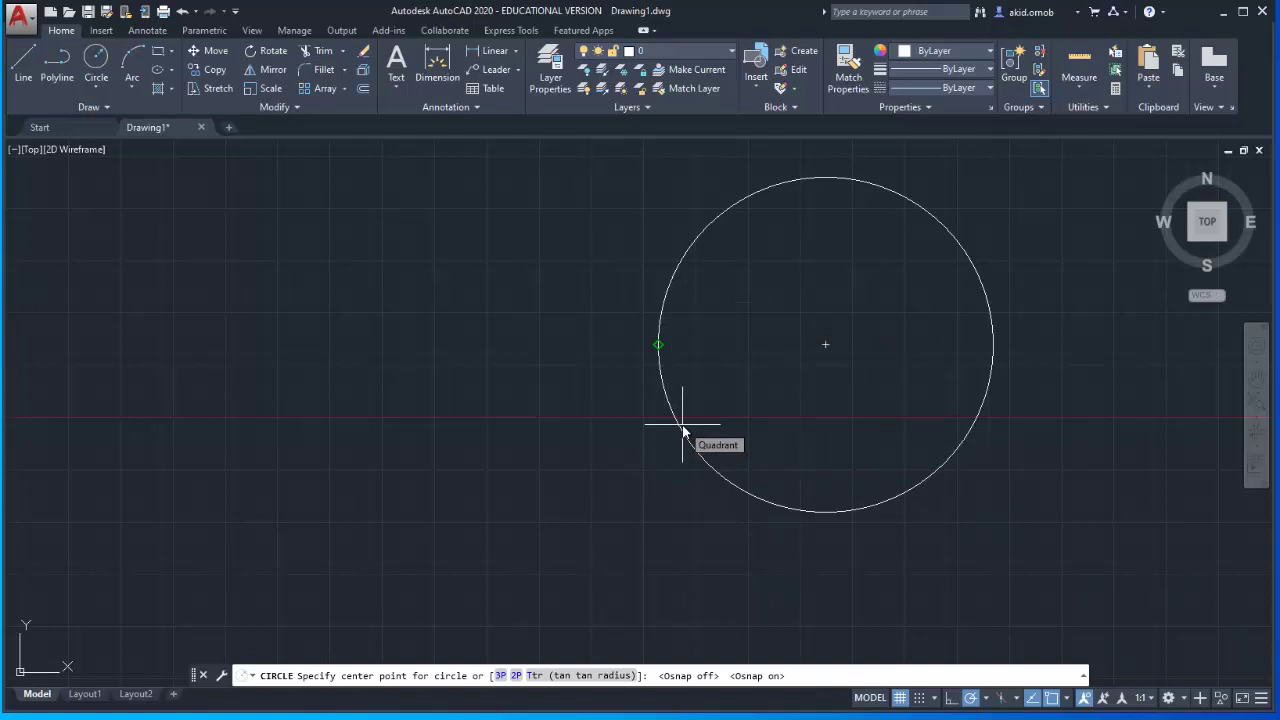
Step: Draw a radius-52 circle snapped to the 200-radius circle's centre
middle_drag(677, 426, 397, 411)
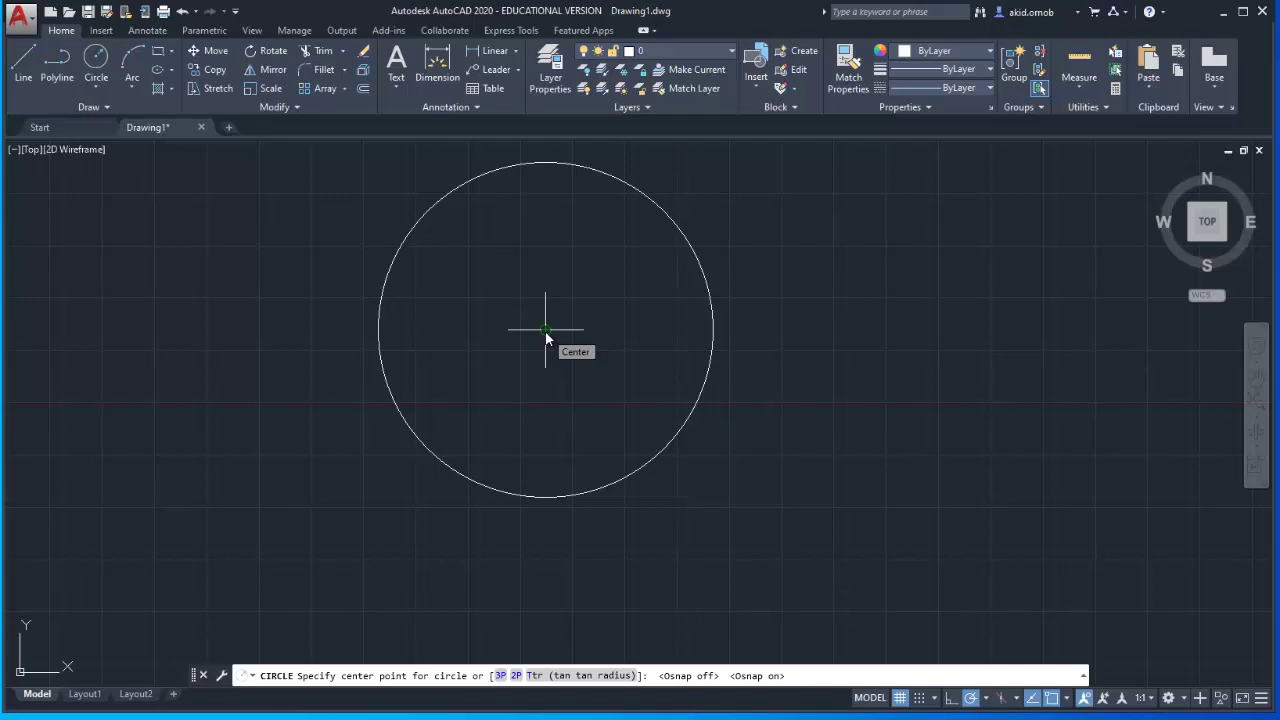
click(545, 329)
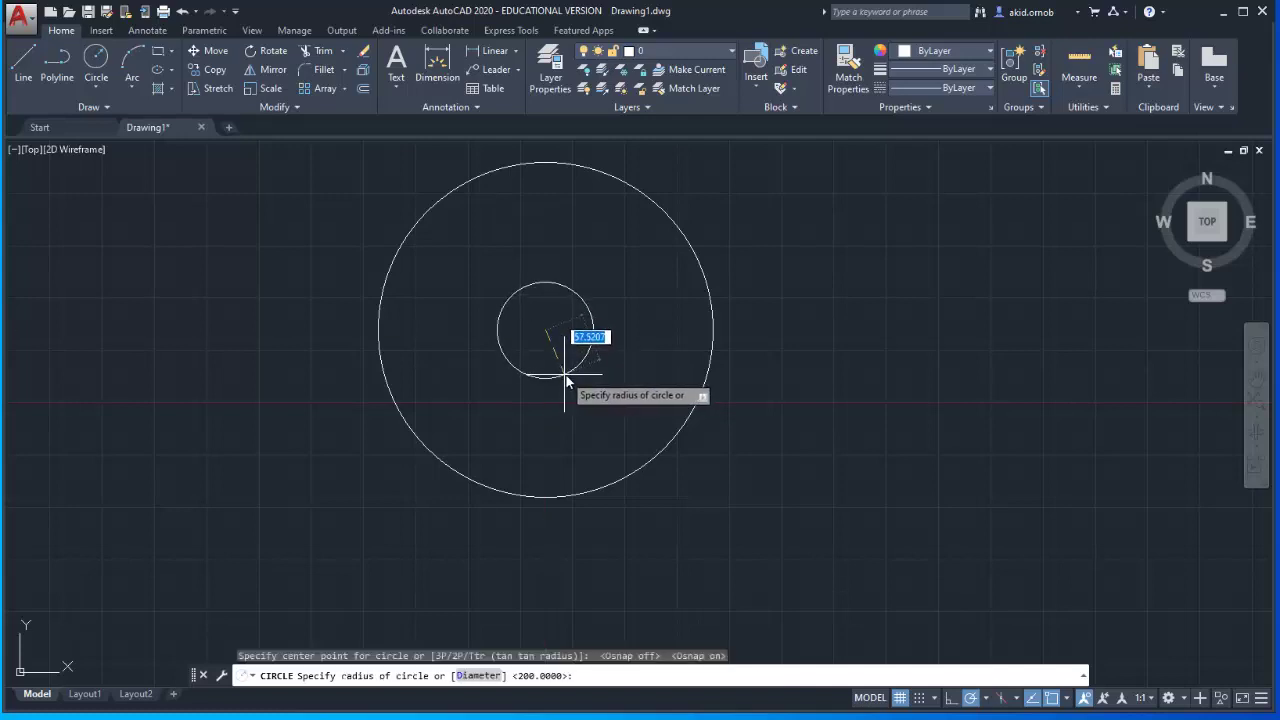
text(53)
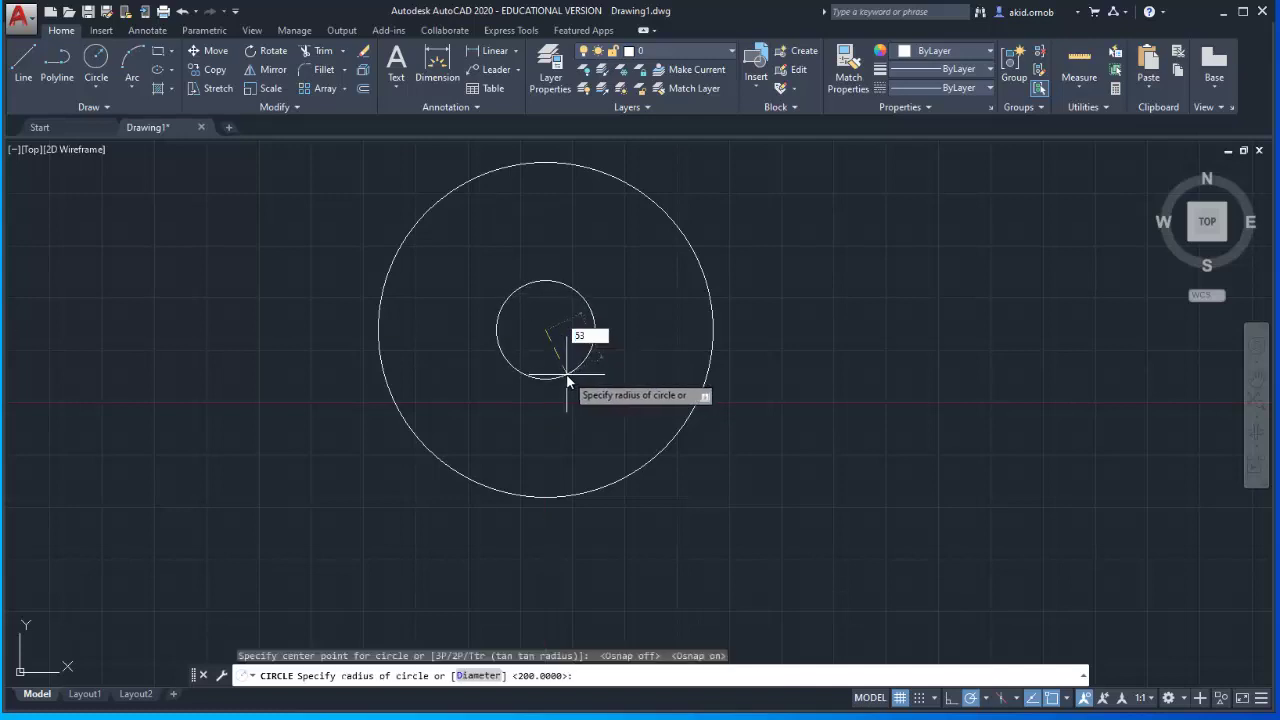
key(BackSpace)
text(2)
key(Return)
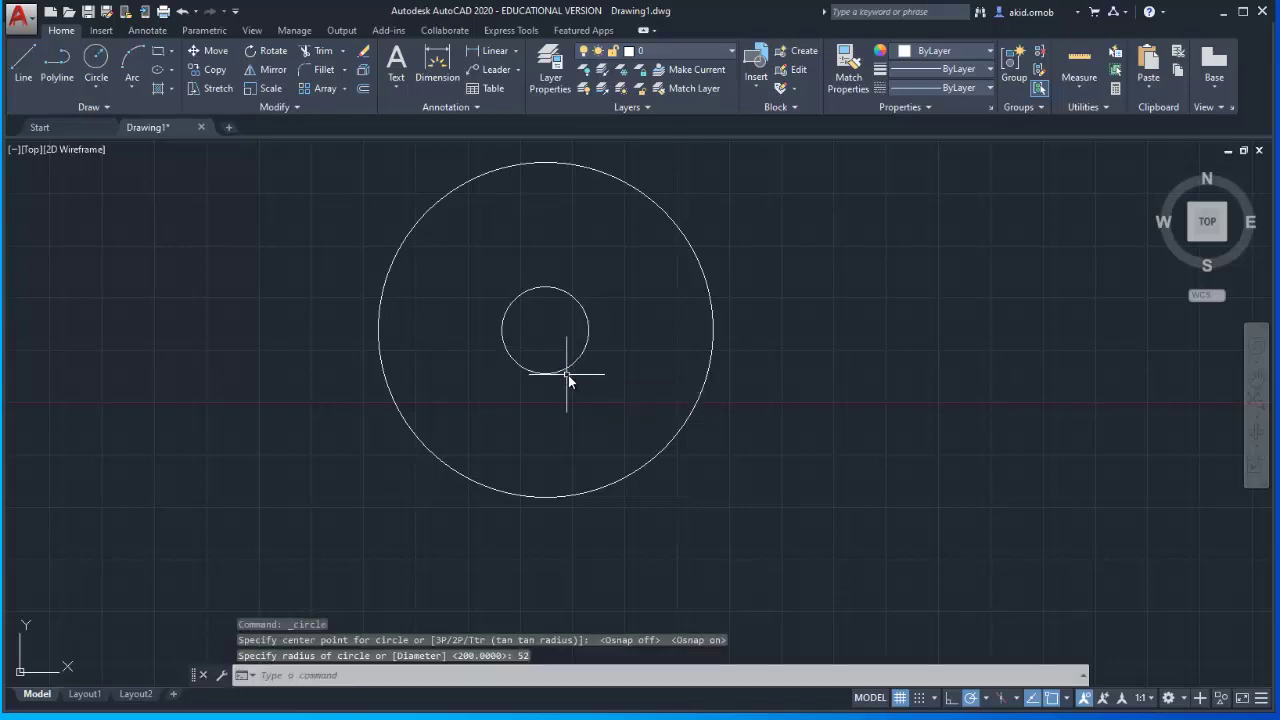
Step: Bring up the Fidget Spinner.PNG reference sketch to check its dimensions
key(alt+Tab)
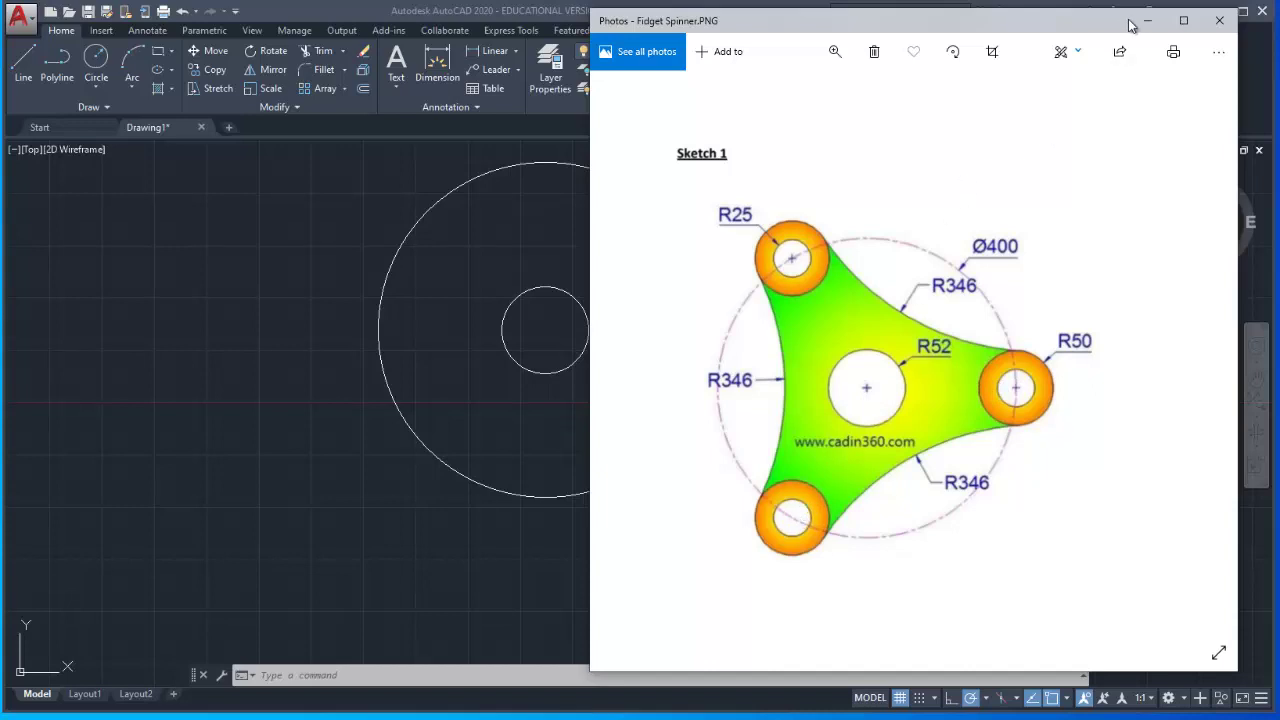
Step: Close the reference, set polar tracking to 30-degree increments, and recentre the circles
click(505, 258)
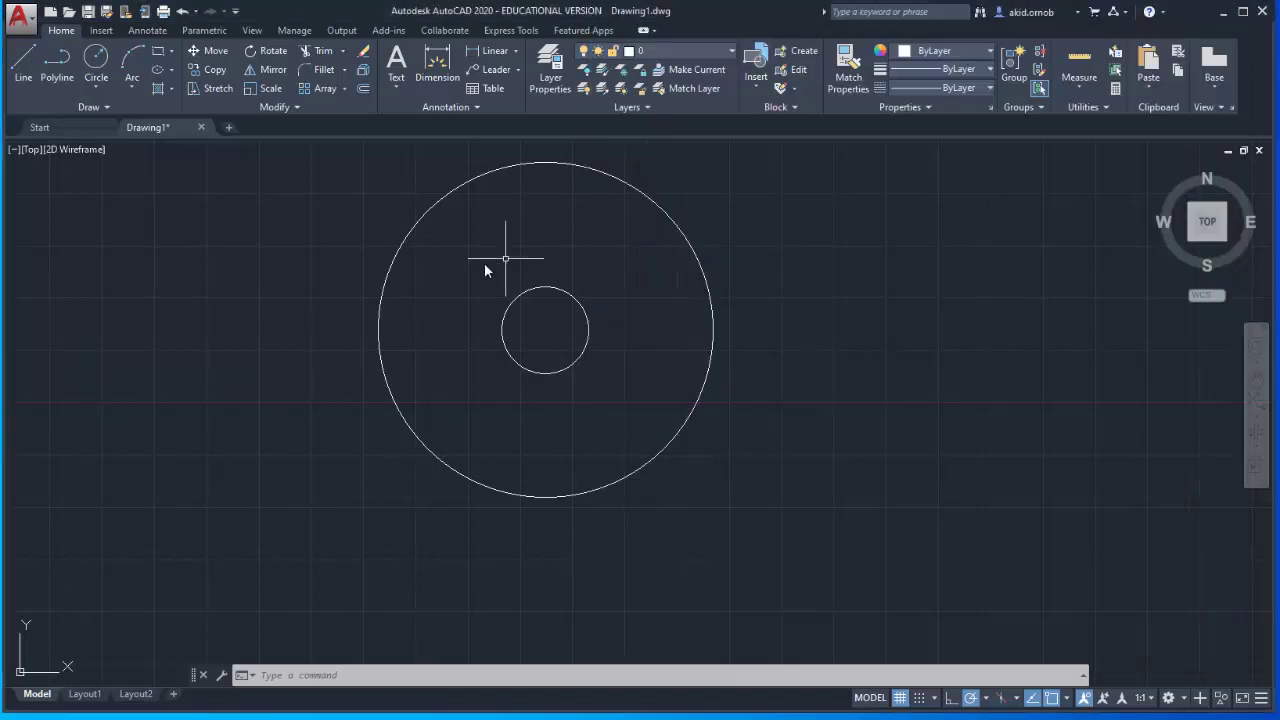
middle_drag(325, 297, 325, 346)
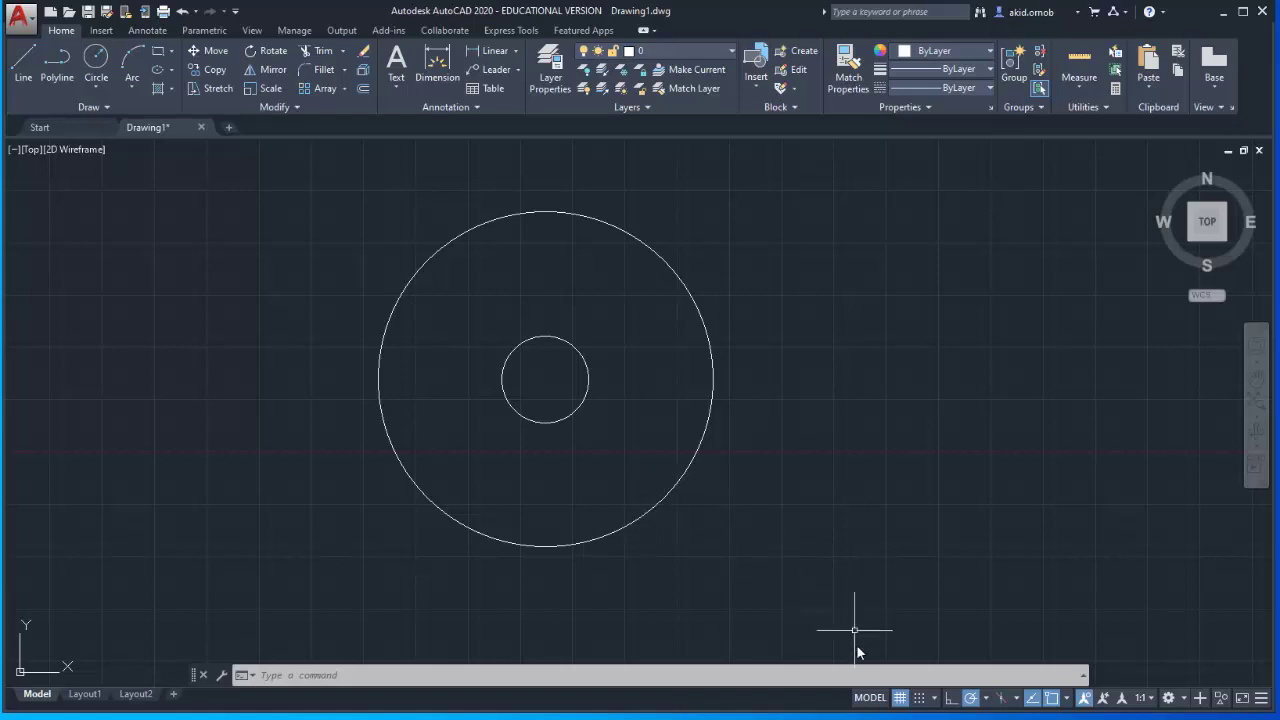
click(970, 700)
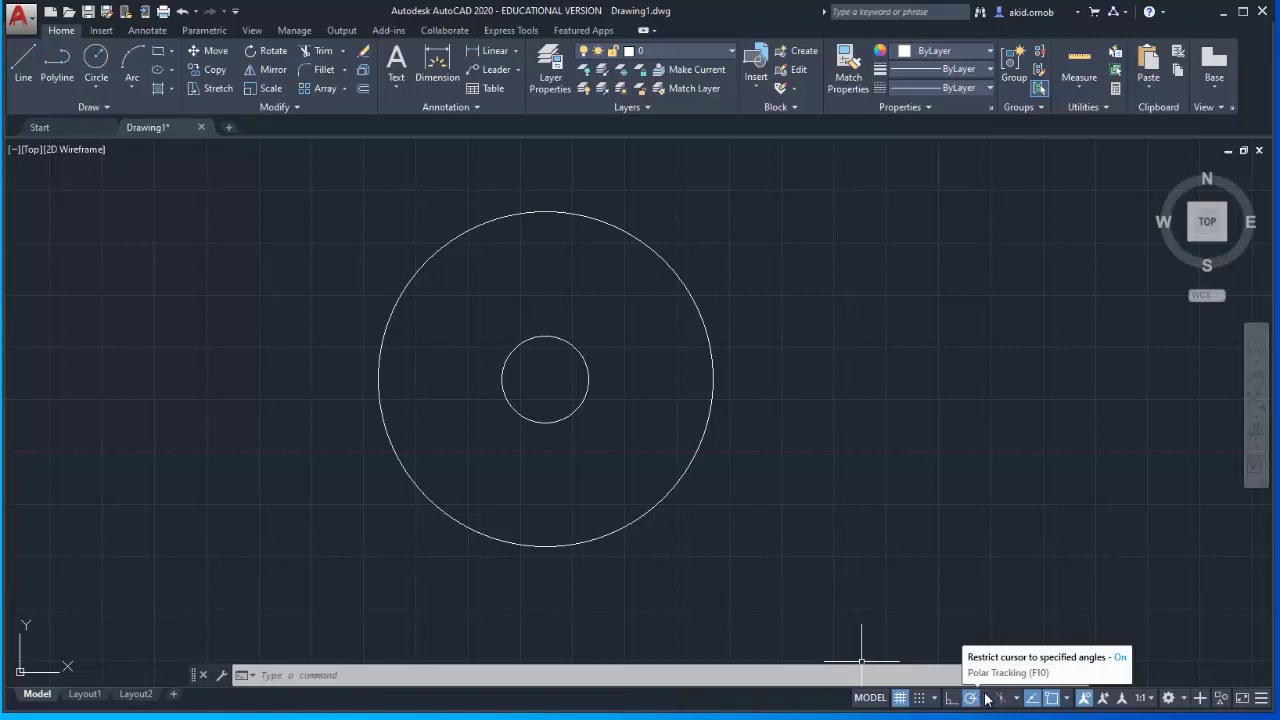
click(987, 699)
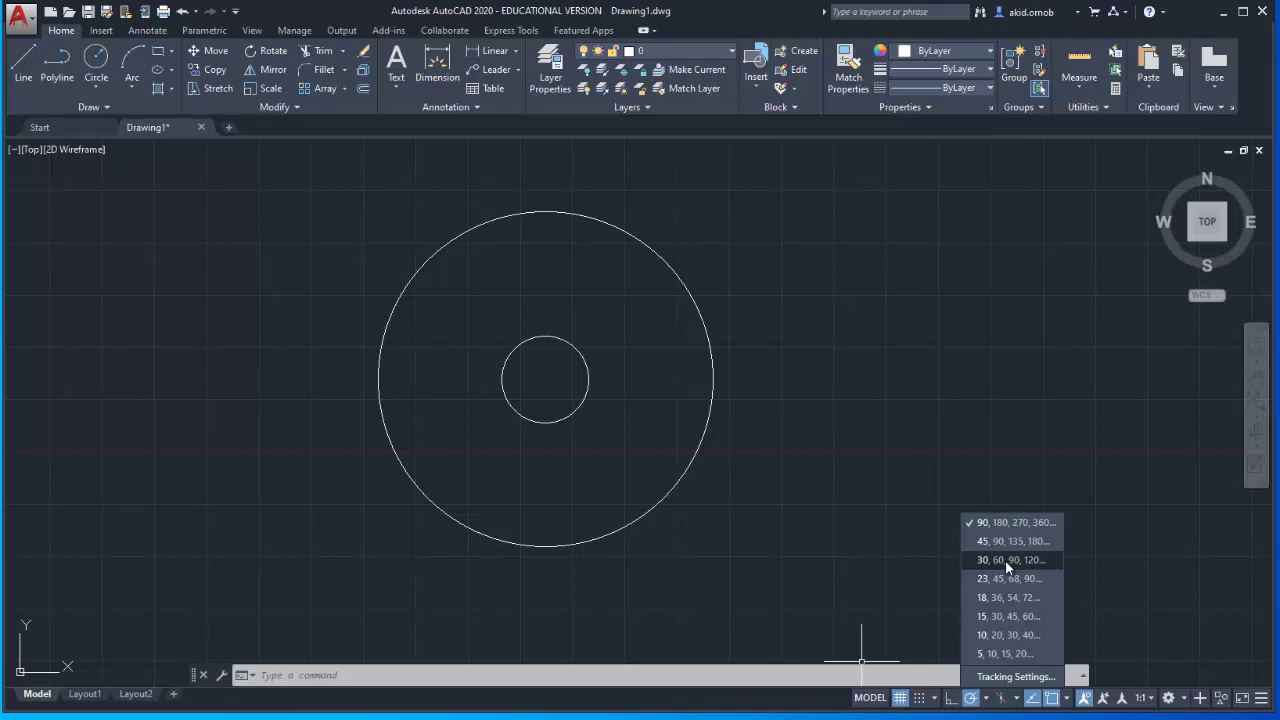
click(996, 563)
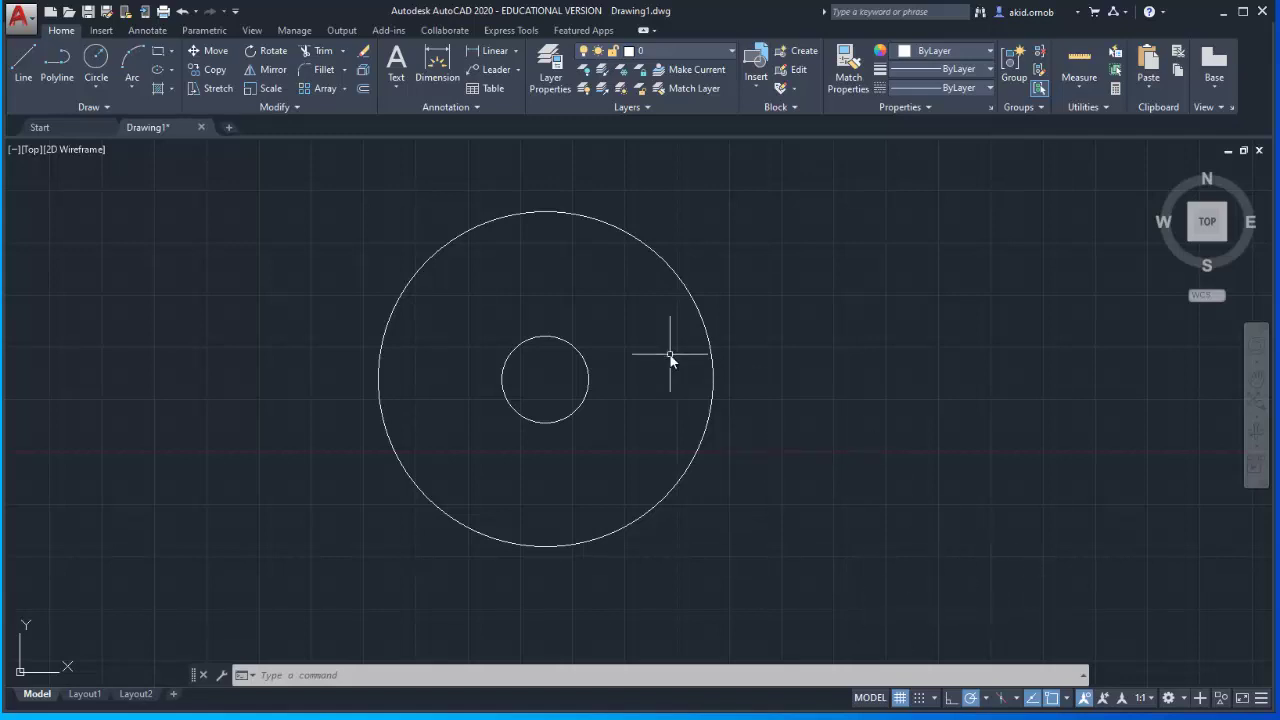
middle_drag(707, 339, 812, 357)
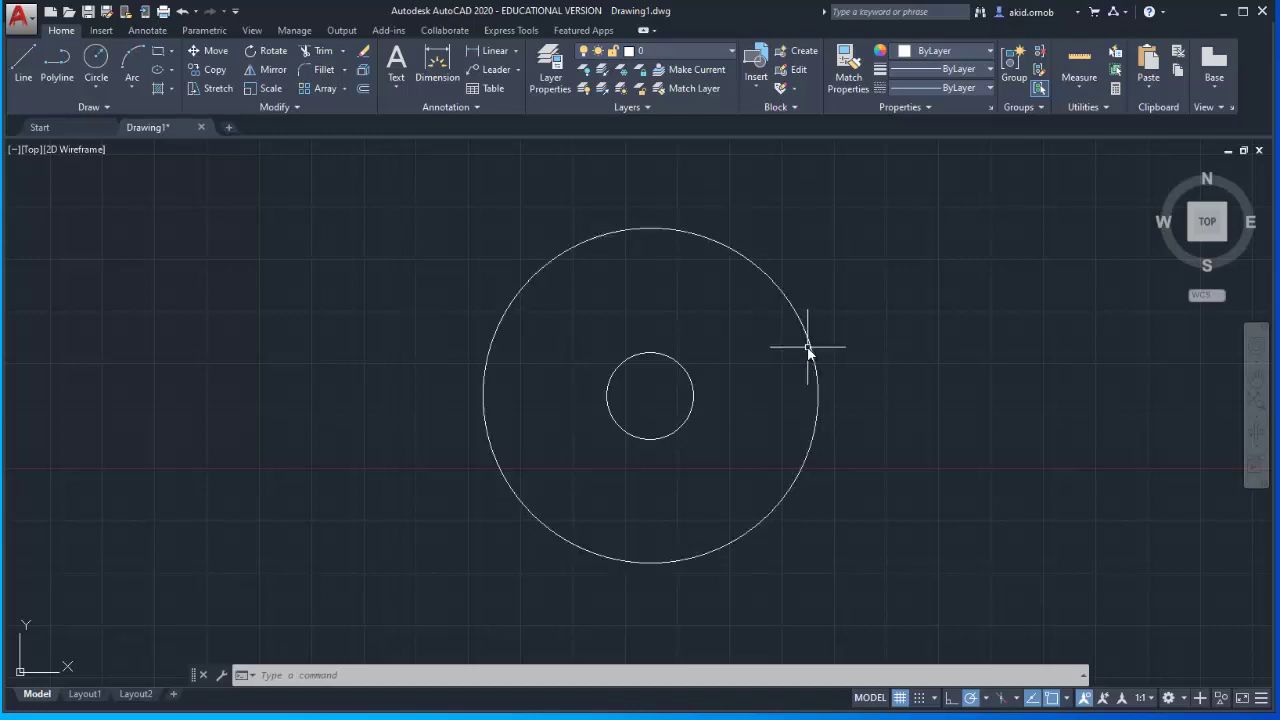
Step: Draw a horizontal line from the circles' centre to the outer circle
click(27, 78)
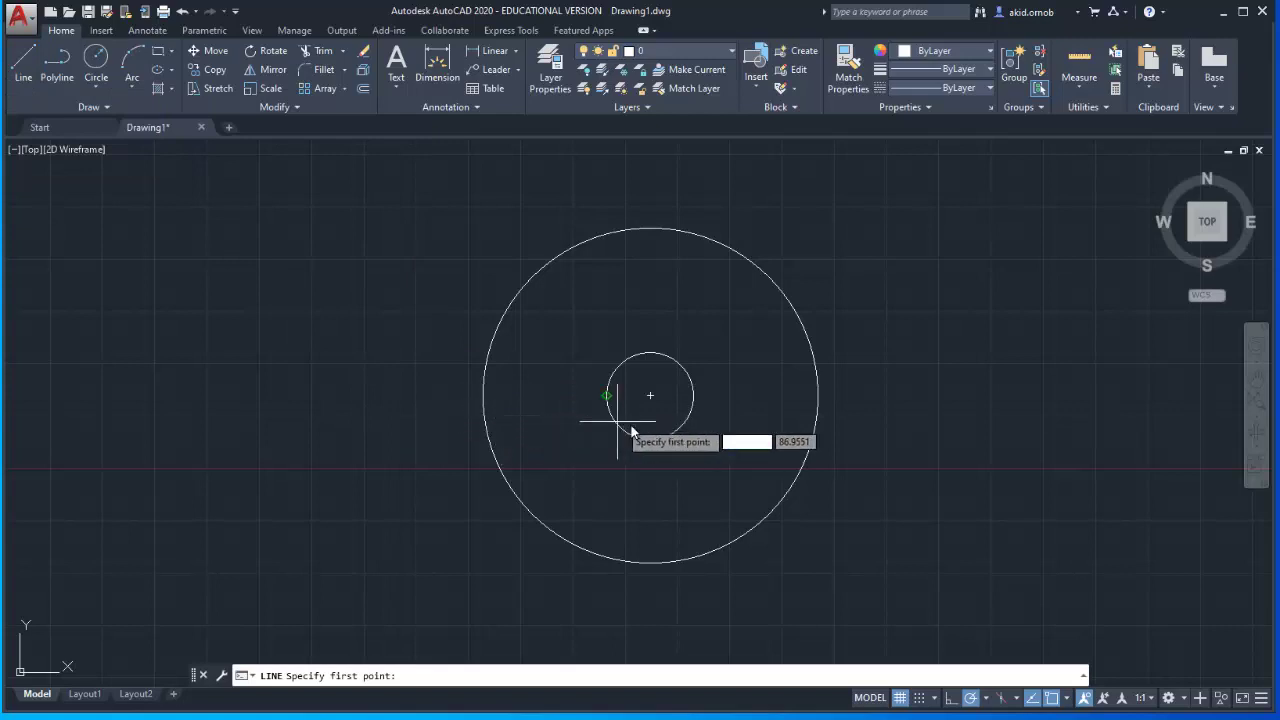
click(651, 397)
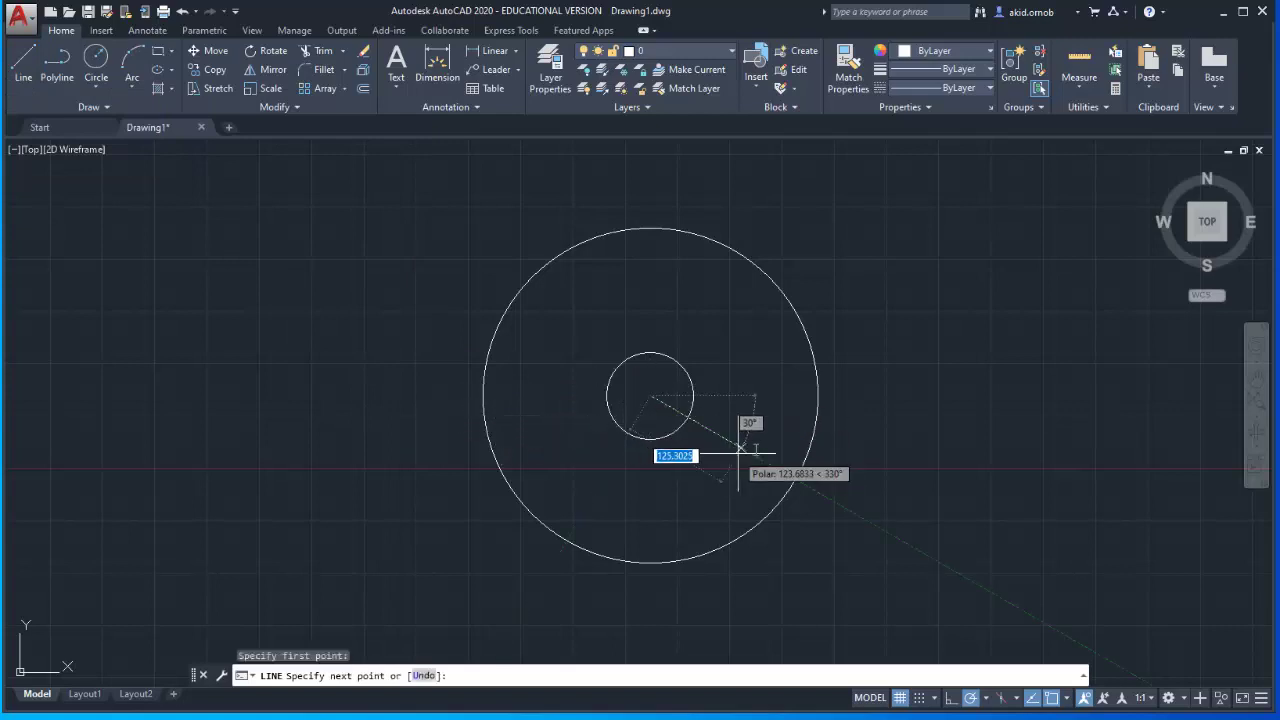
click(818, 396)
key(Escape)
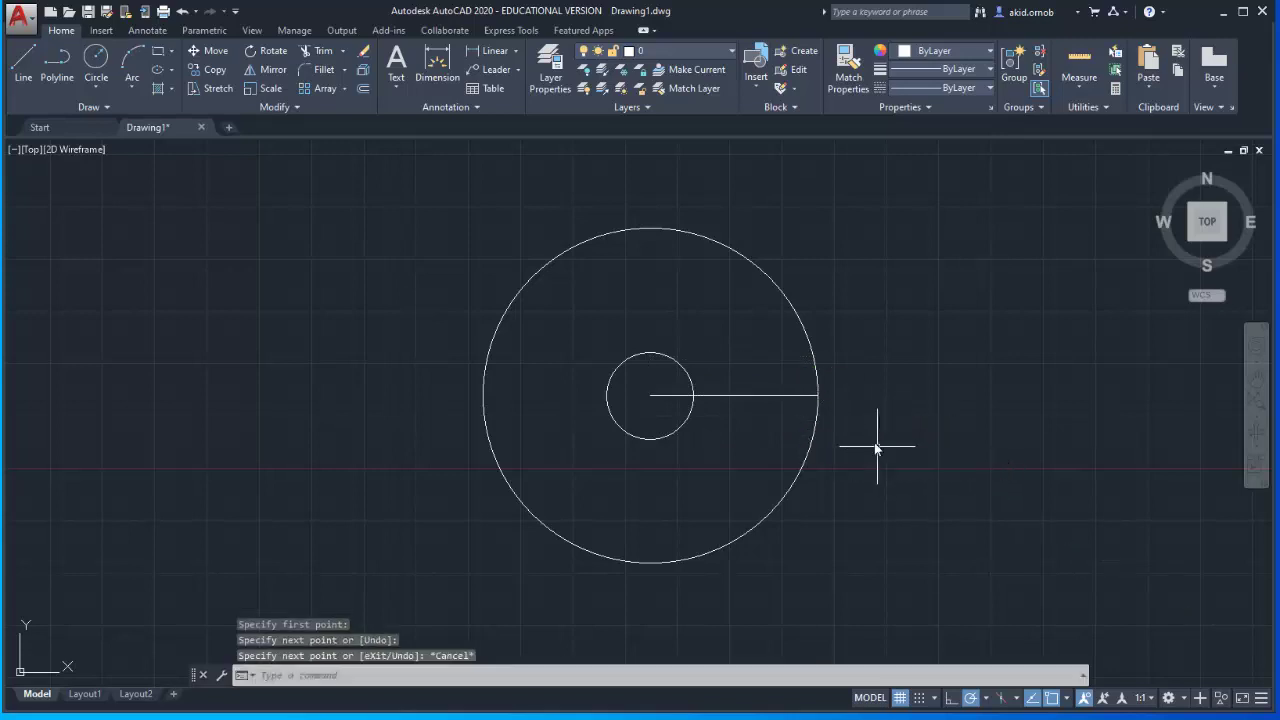
Step: Redraw the horizontal radius, add a 120° line, then erase that 120° line
click(22, 63)
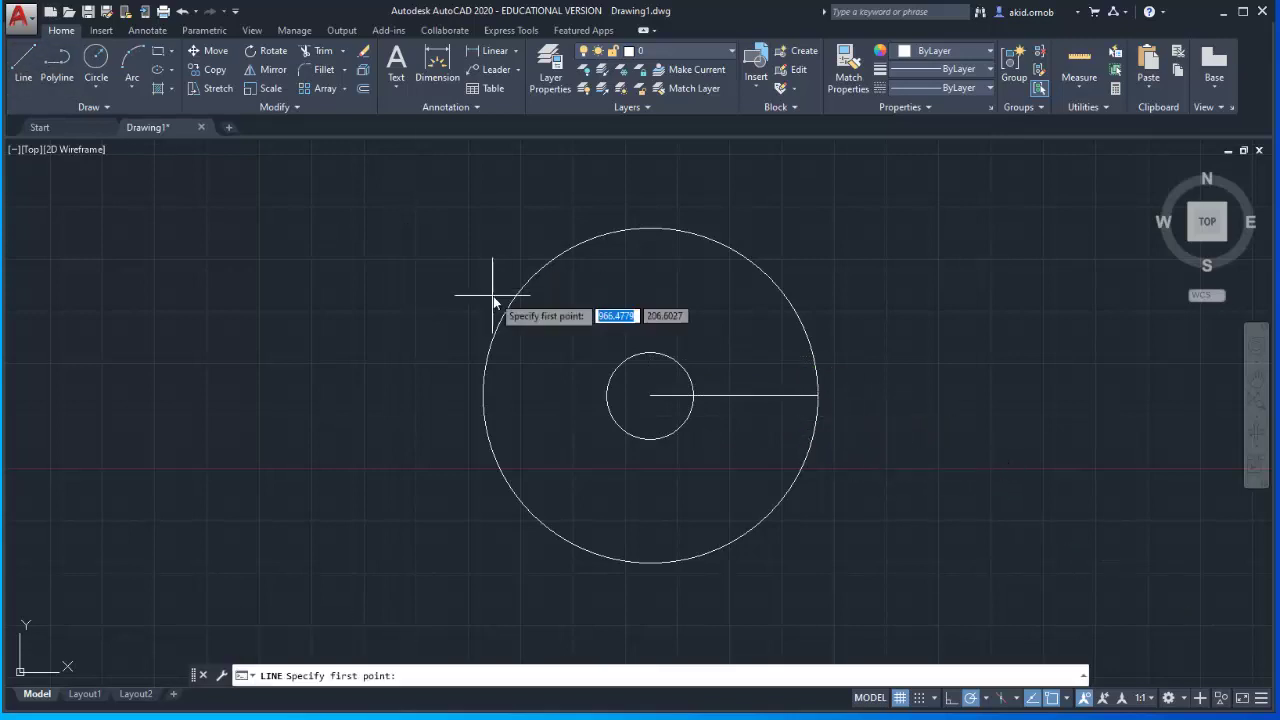
click(650, 396)
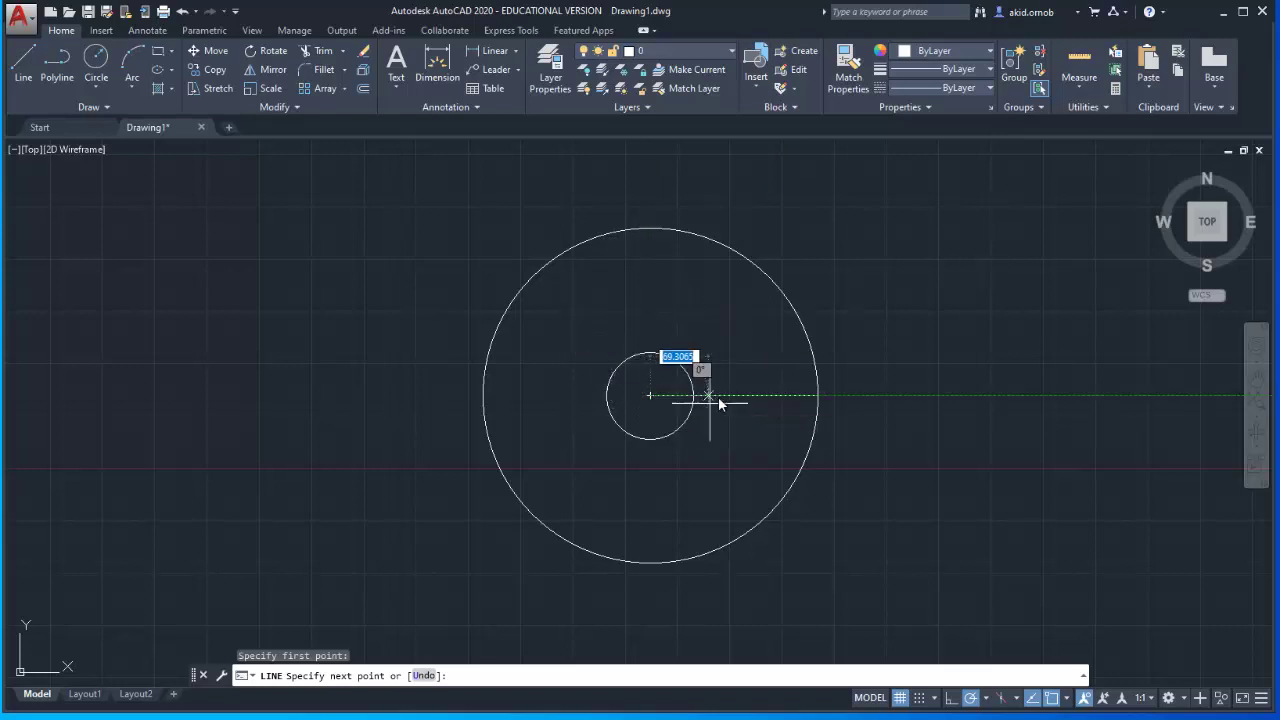
click(818, 396)
click(650, 396)
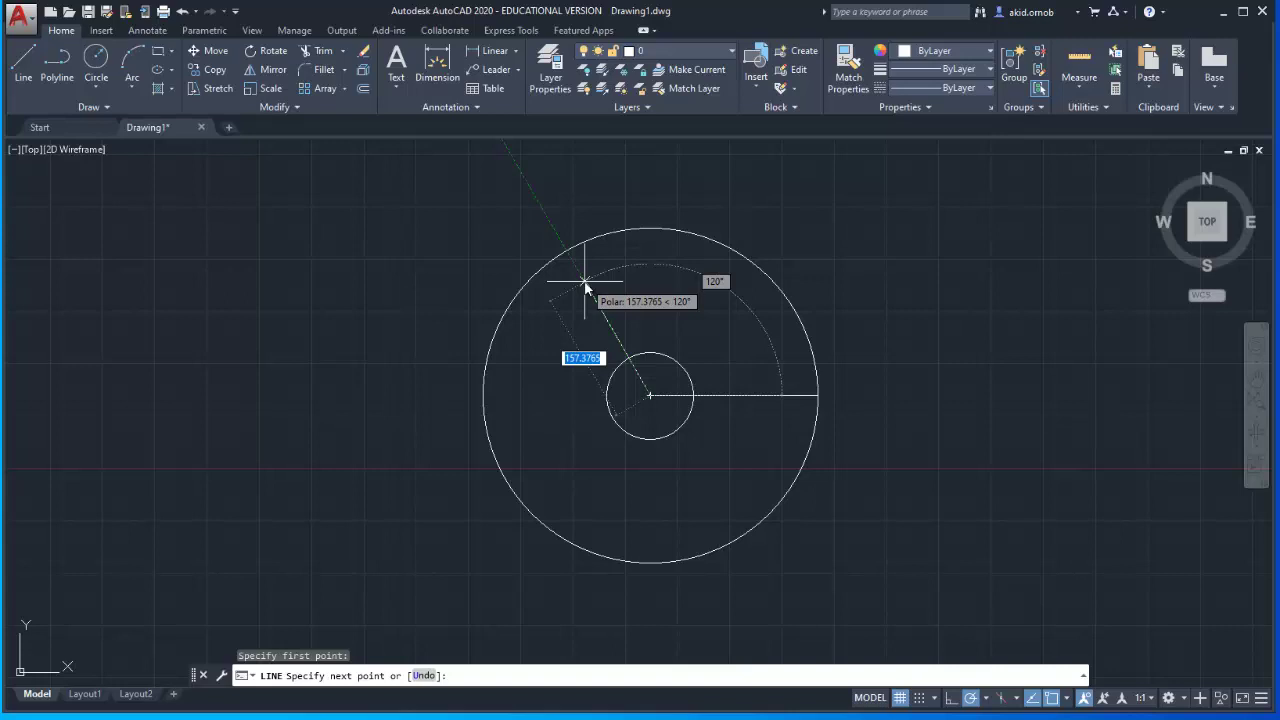
click(585, 287)
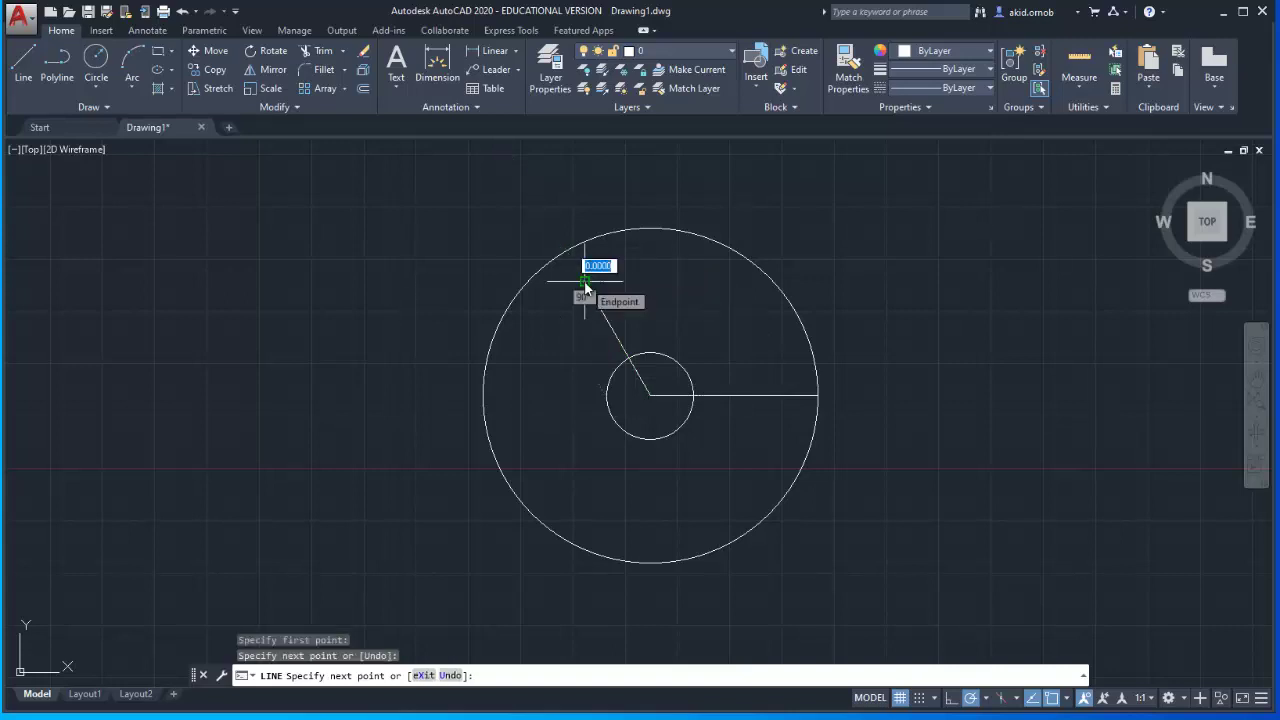
key(Return)
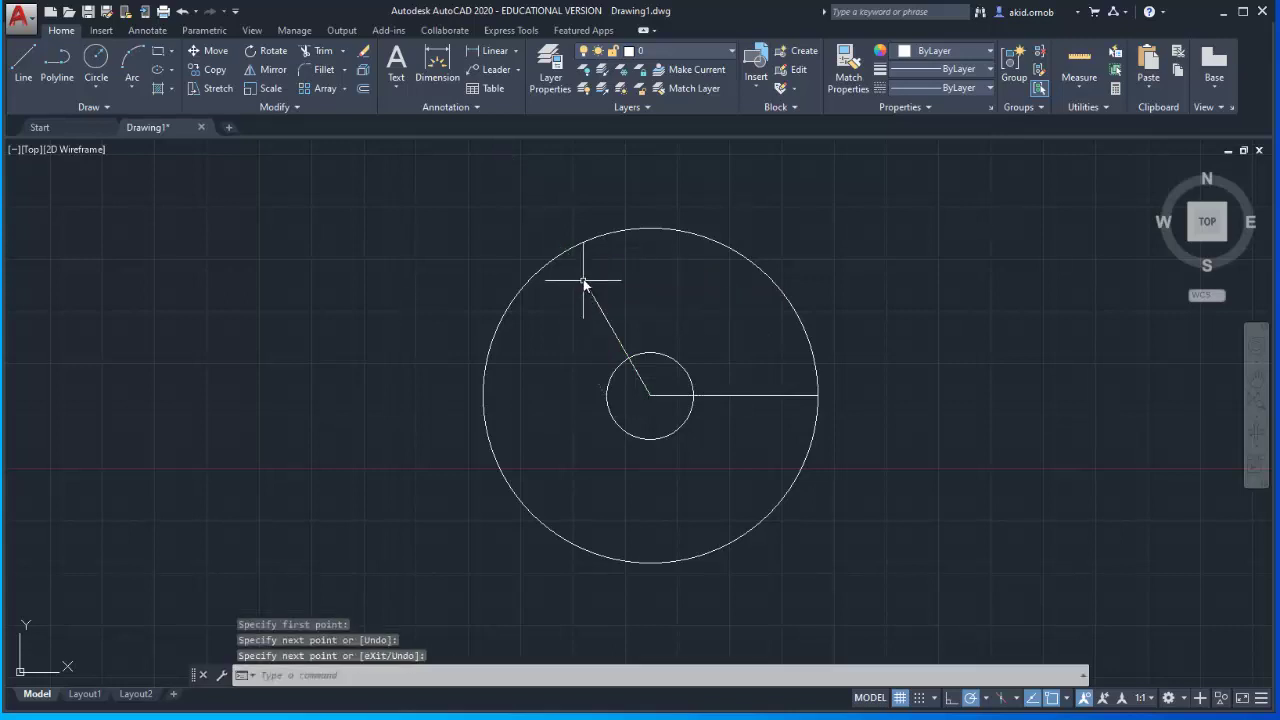
click(606, 318)
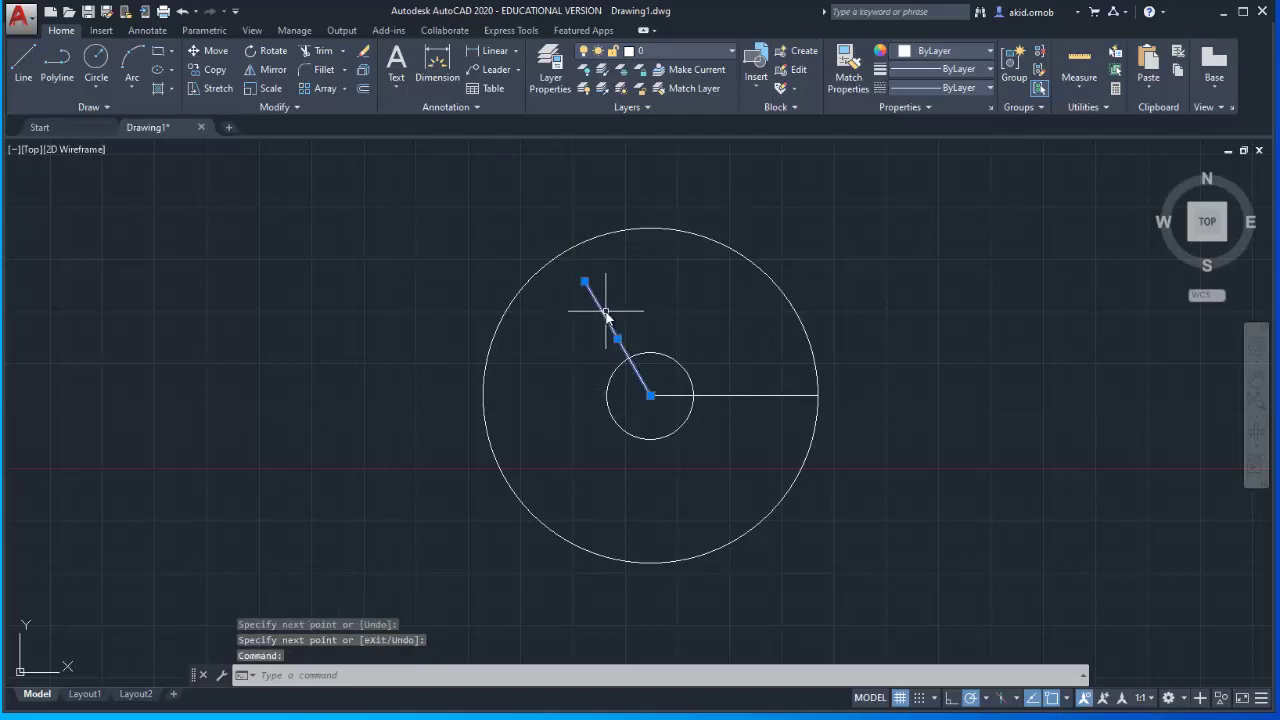
key(Delete)
click(28, 72)
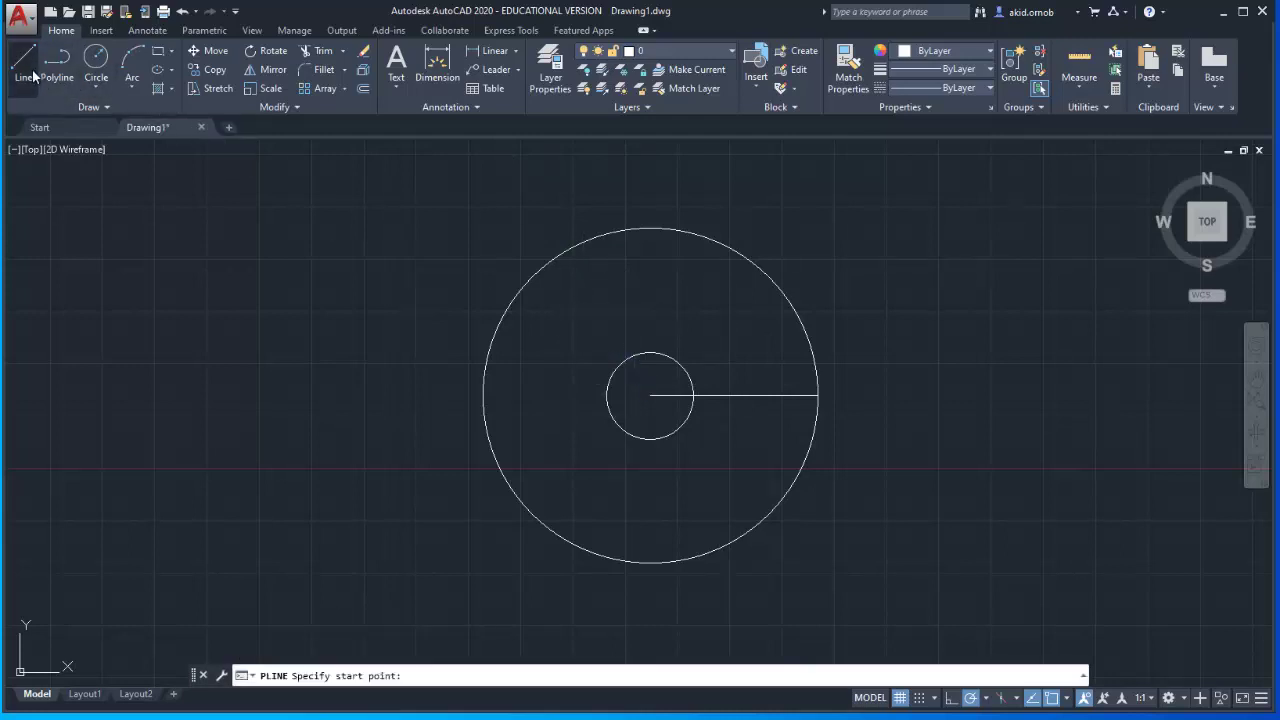
Step: Draw the 120° spoke from the centre to the outer circle
click(650, 396)
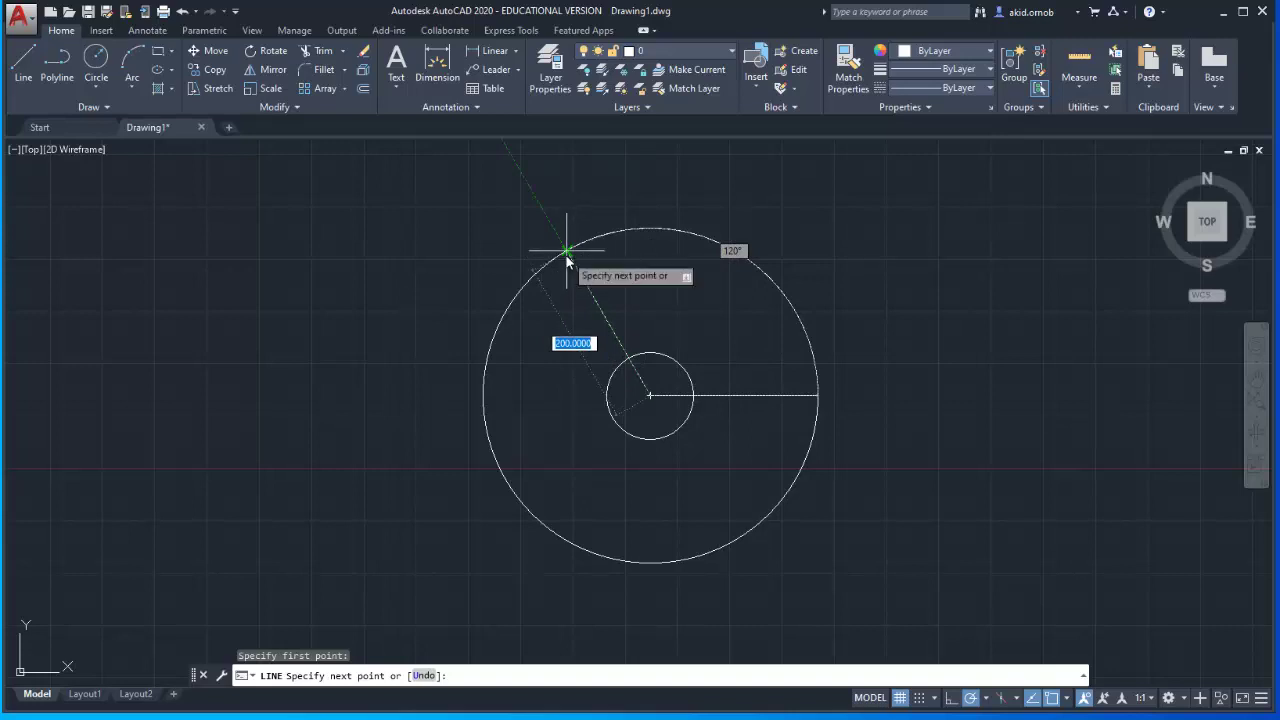
scroll(566, 256, up, 4)
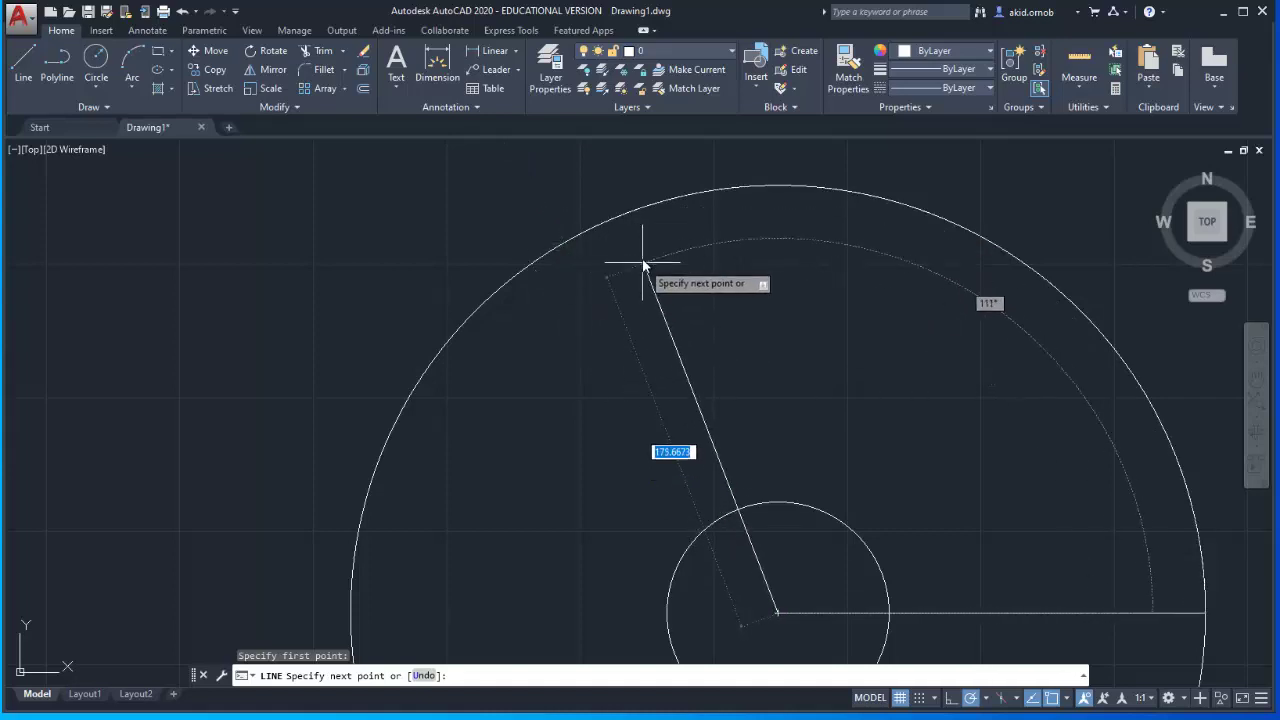
click(563, 246)
scroll(731, 310, down, 4)
middle_drag(733, 380, 686, 234)
key(Escape)
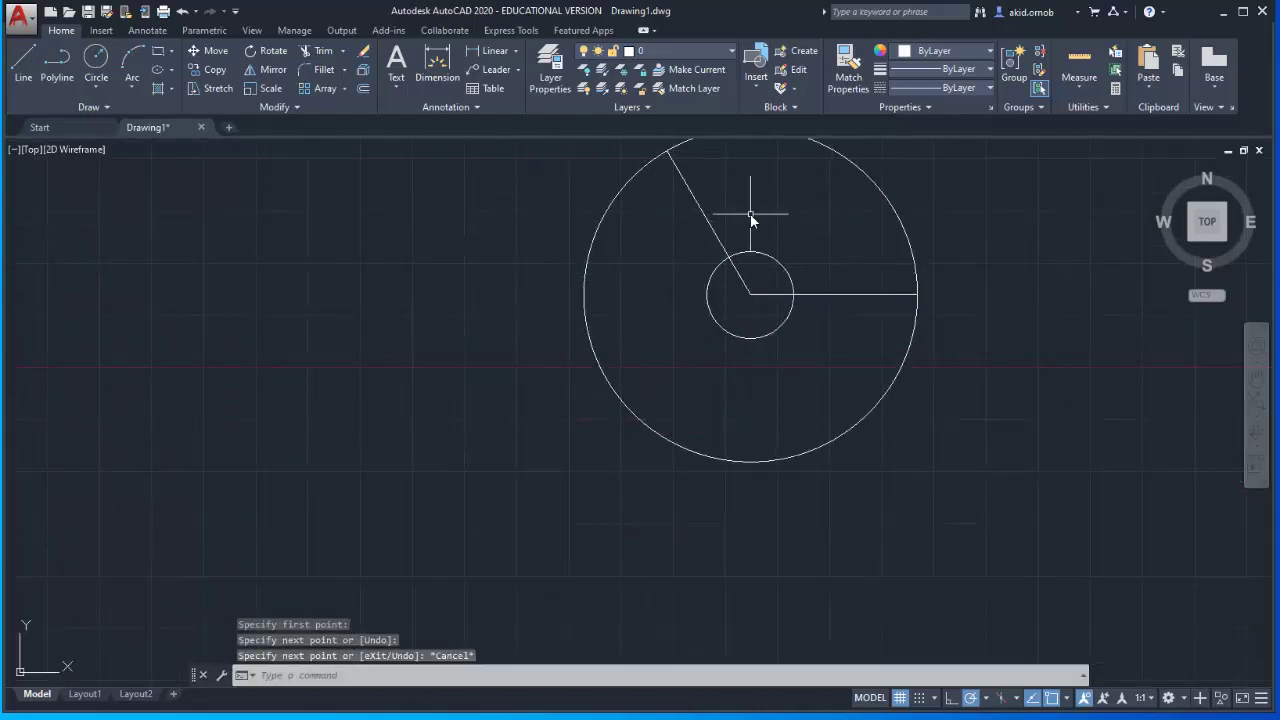
Step: Draw the lower-left 240° spoke to the outer circle and recheck the reference sketch
click(28, 60)
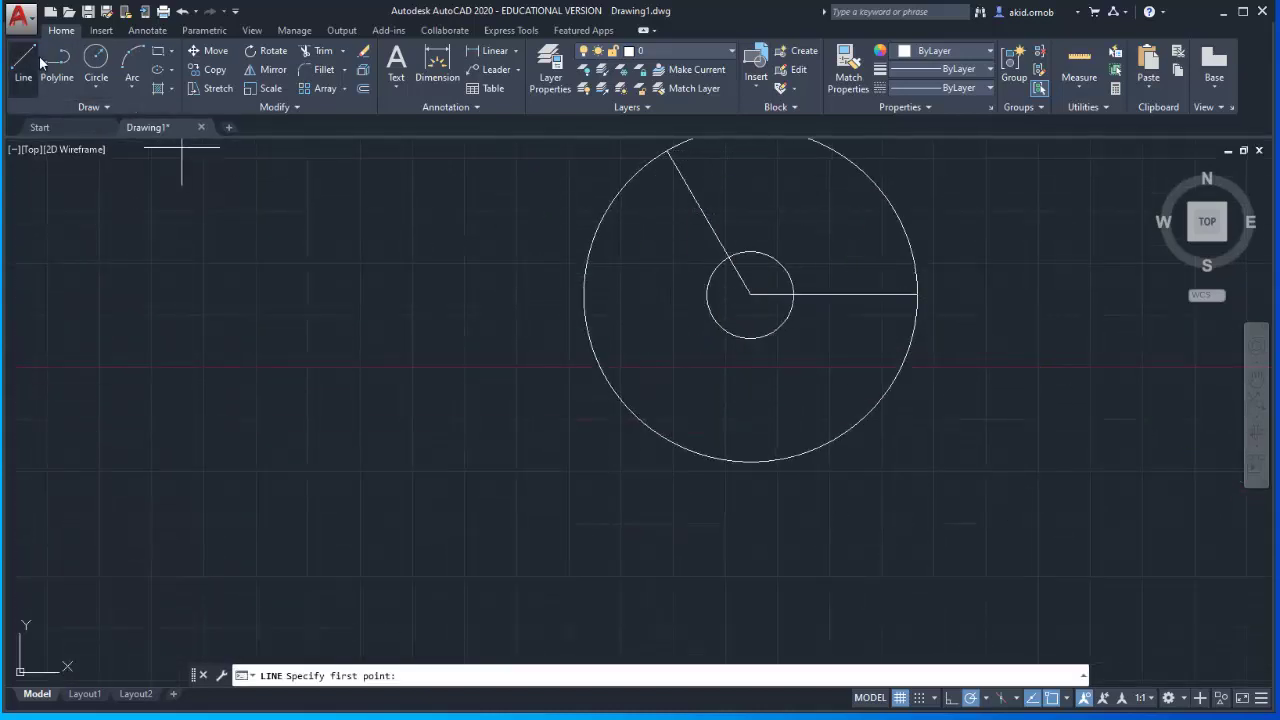
click(750, 294)
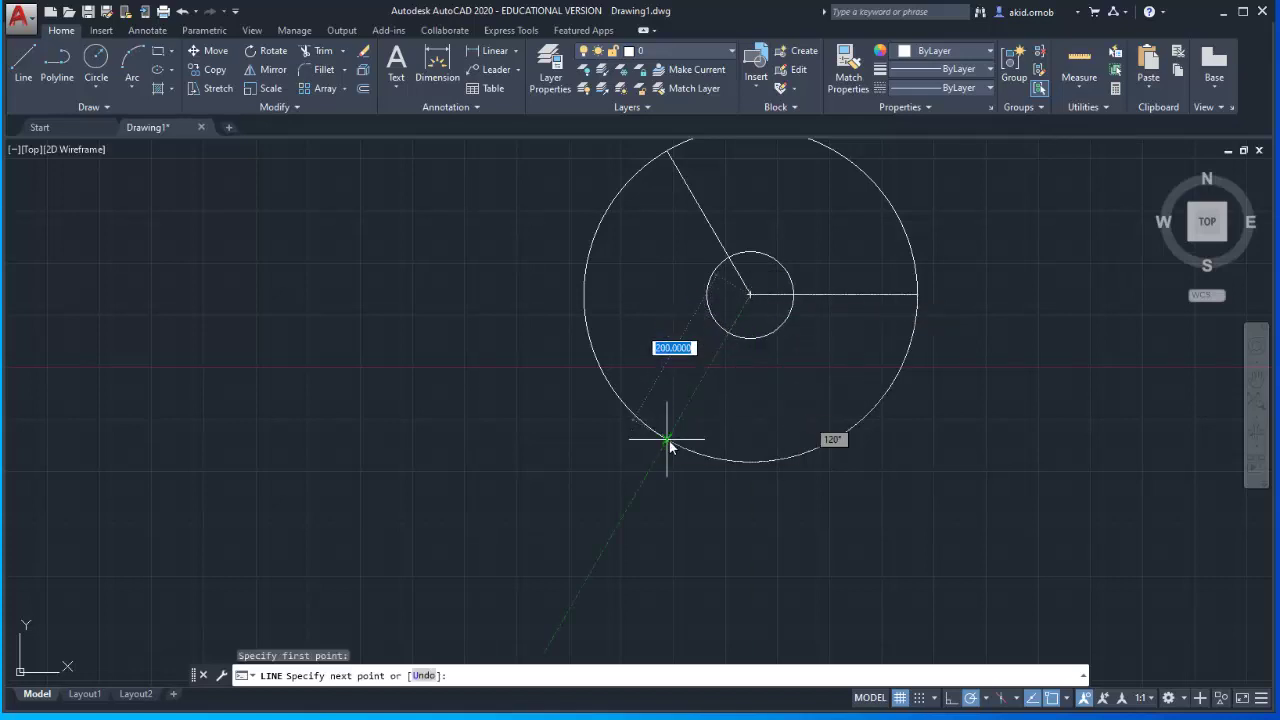
click(668, 437)
key(Escape)
middle_drag(642, 408, 571, 474)
key(alt+Tab)
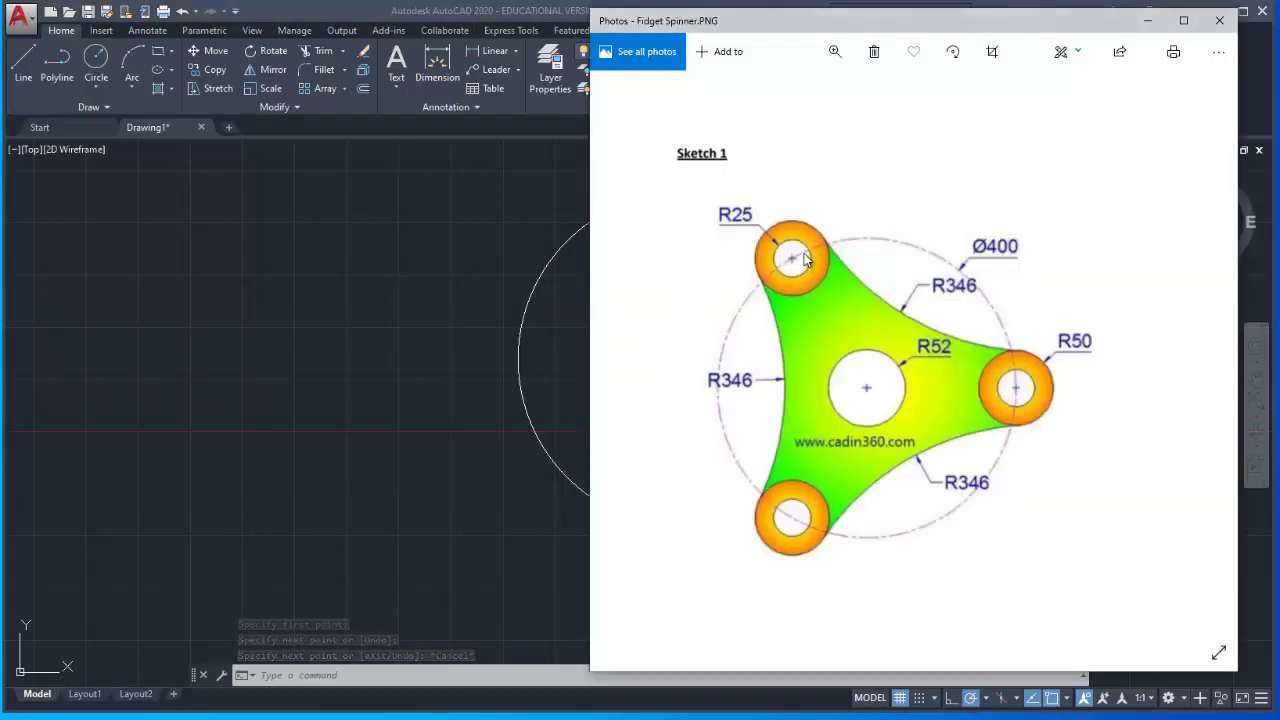
Step: Draw a radius-25 circle centred where the upper spoke meets the outer circle
key(alt+Tab)
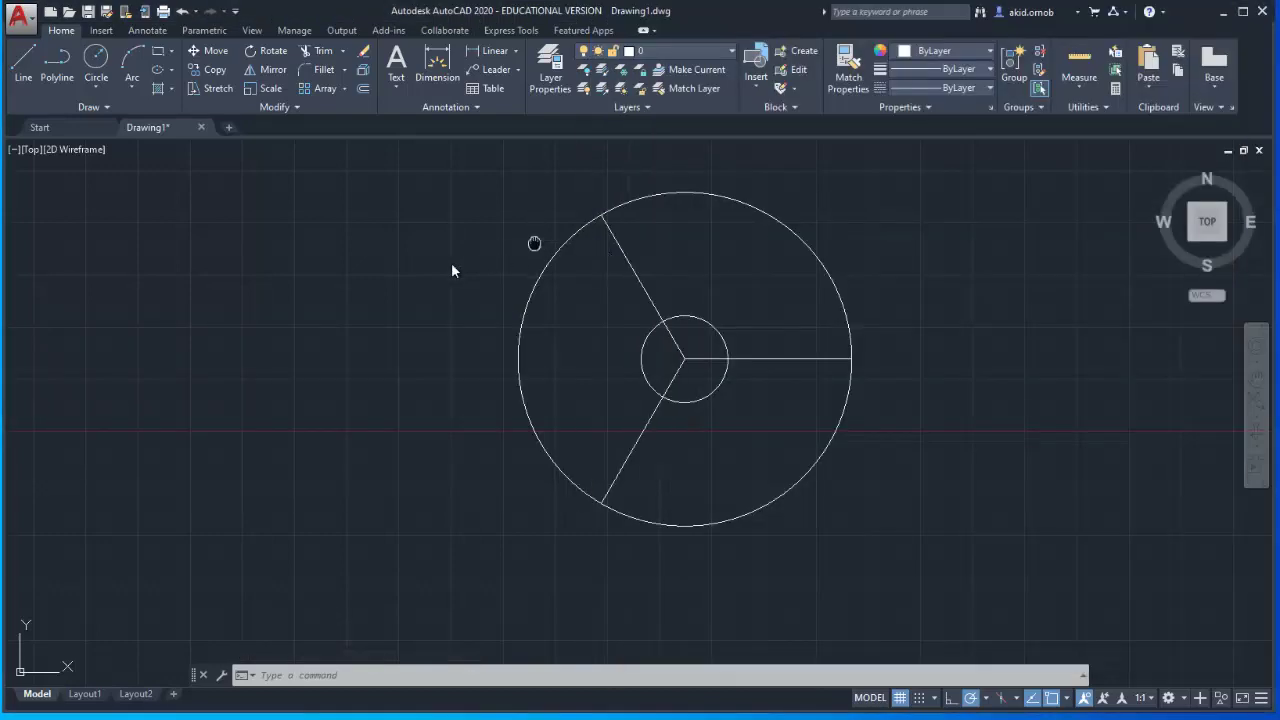
middle_drag(603, 200, 493, 224)
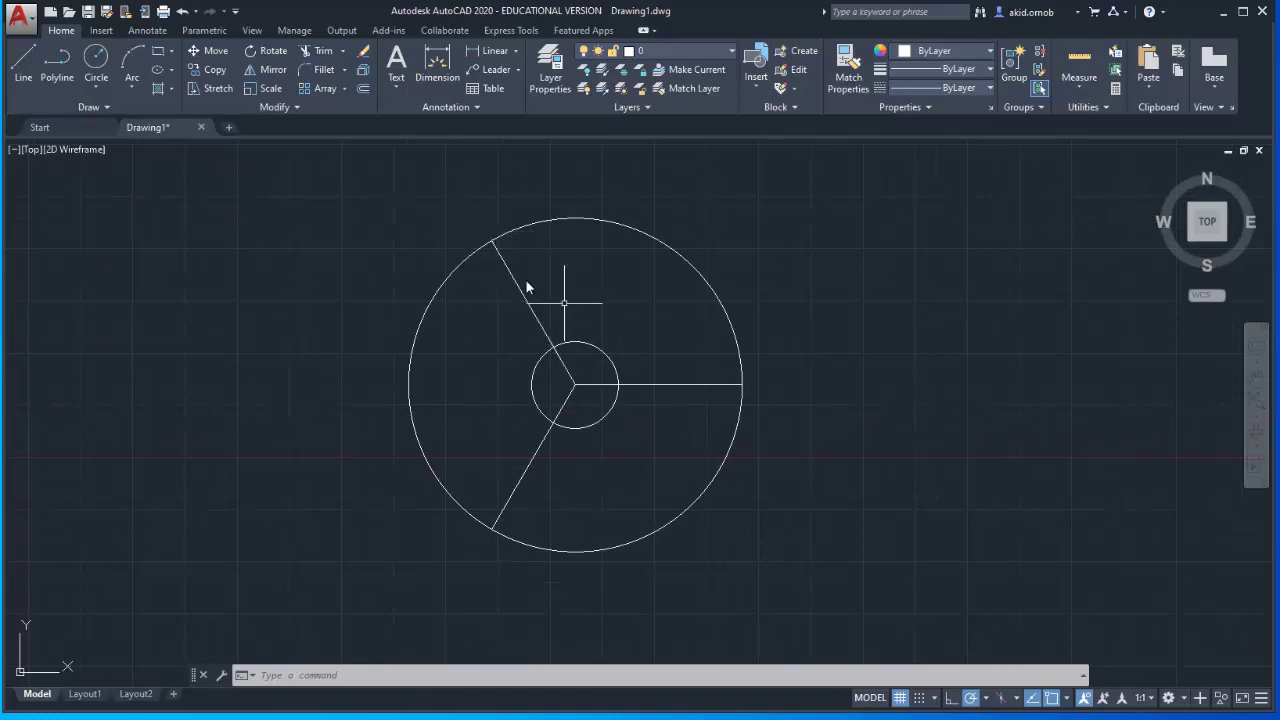
click(96, 62)
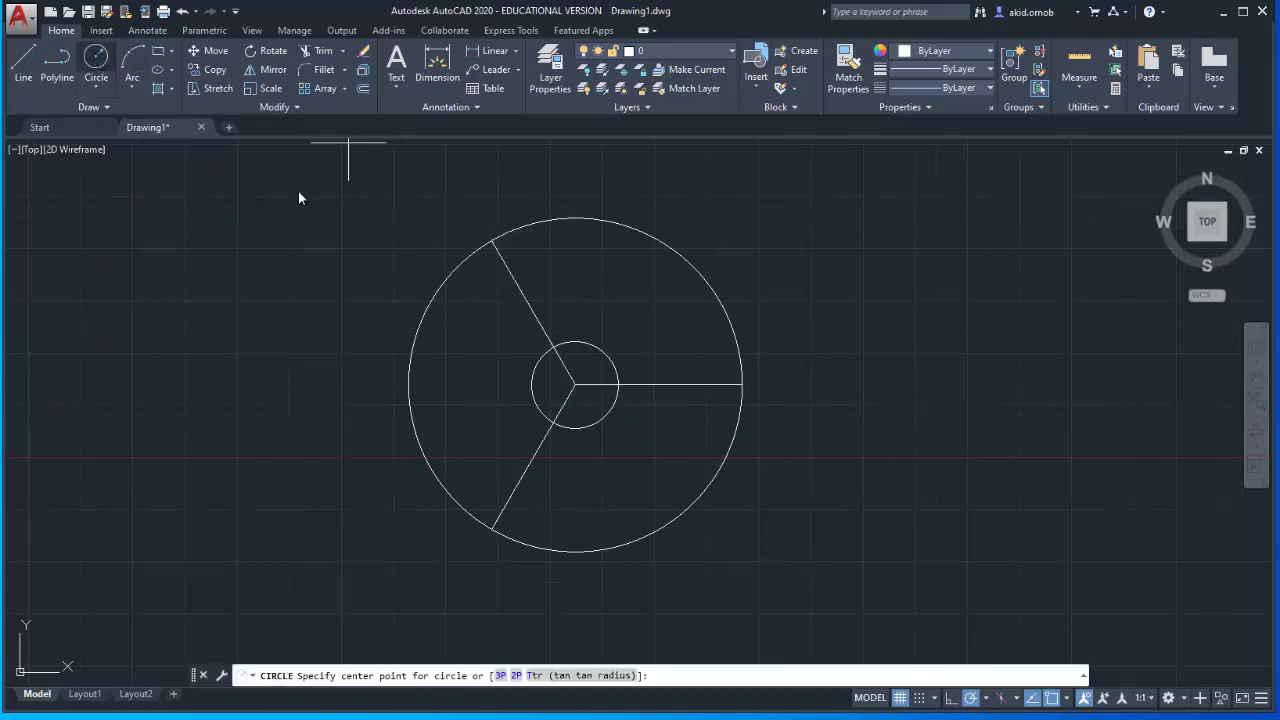
click(492, 241)
text(25)
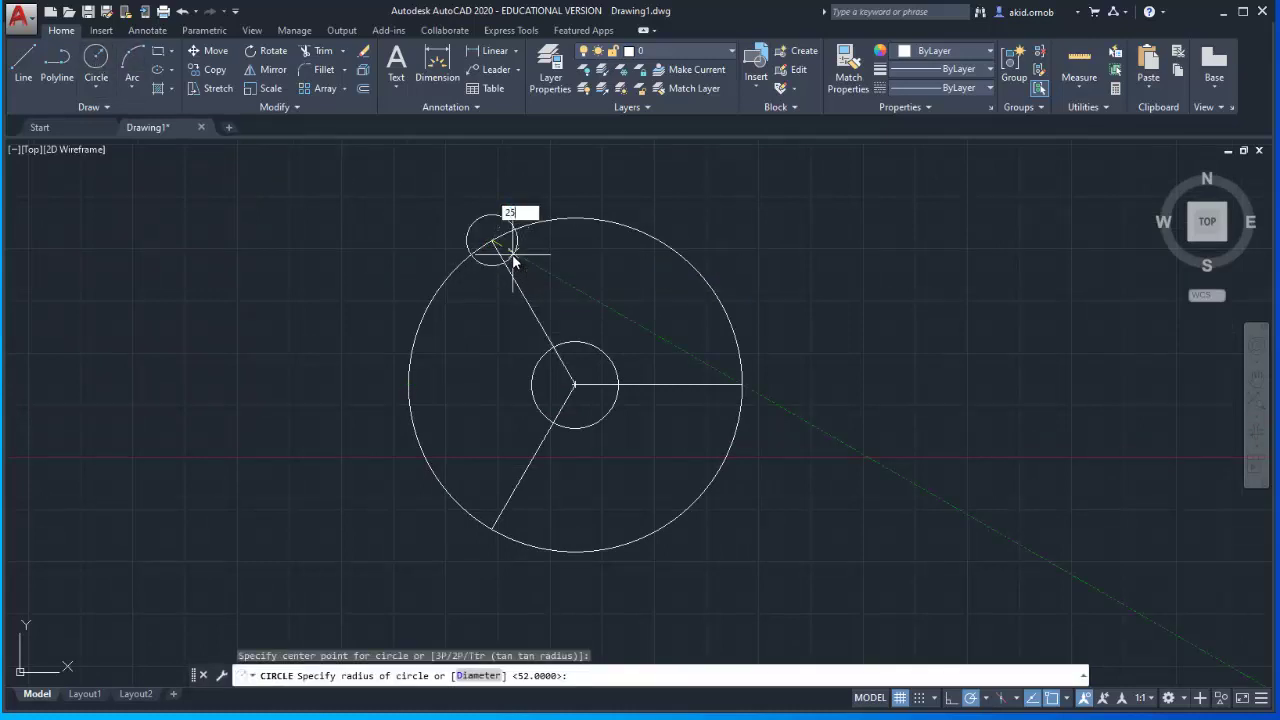
key(Return)
Step: Add a concentric radius-50 circle at the same centre and select both lobe circles
click(96, 62)
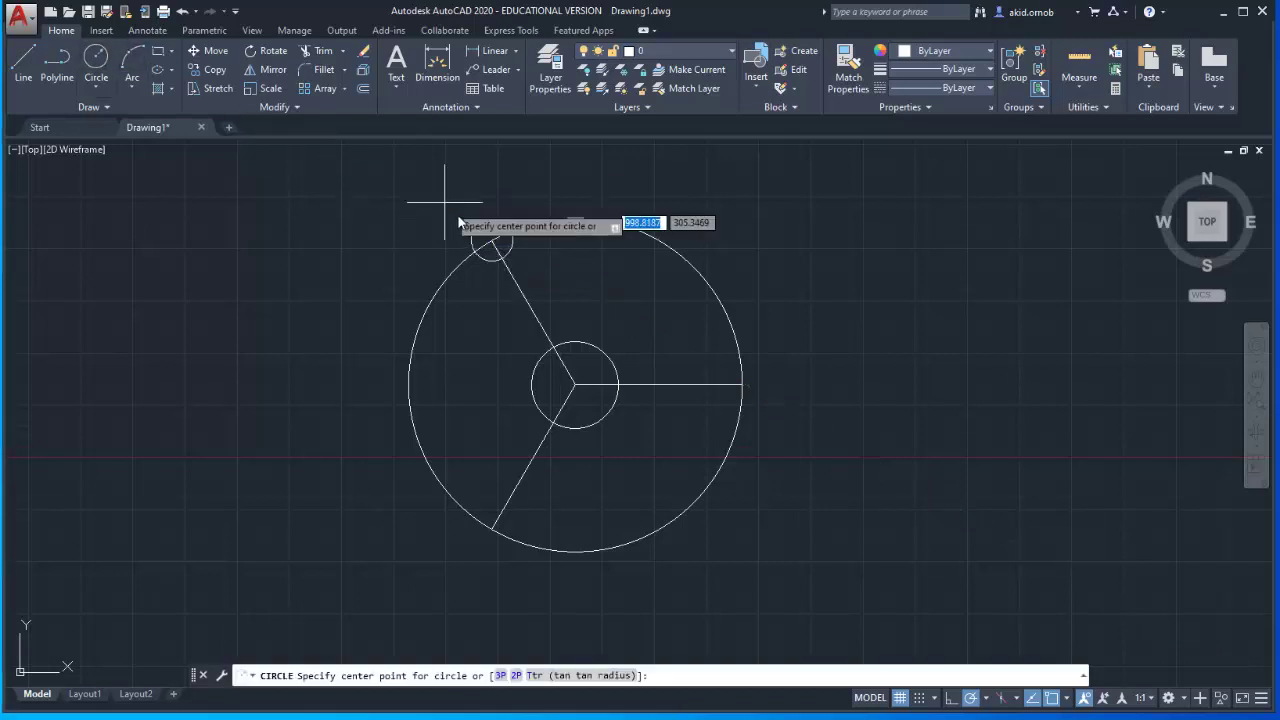
click(492, 242)
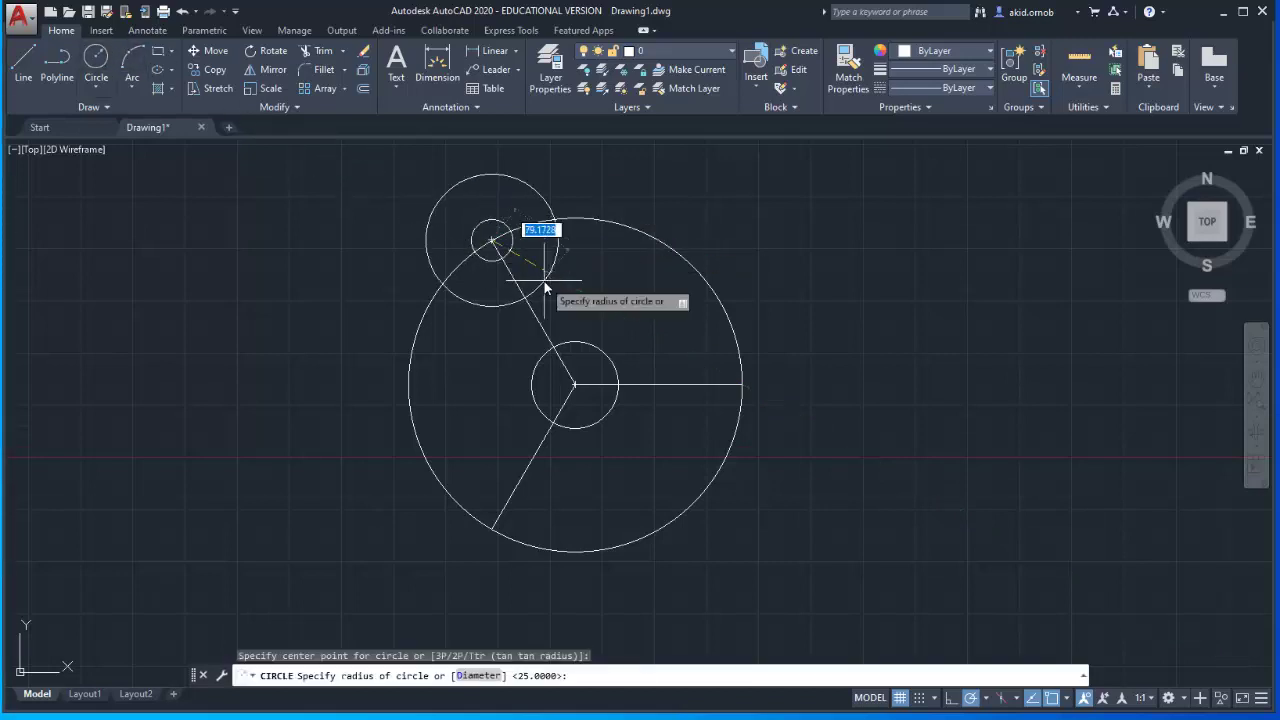
text(50)
key(Return)
click(531, 253)
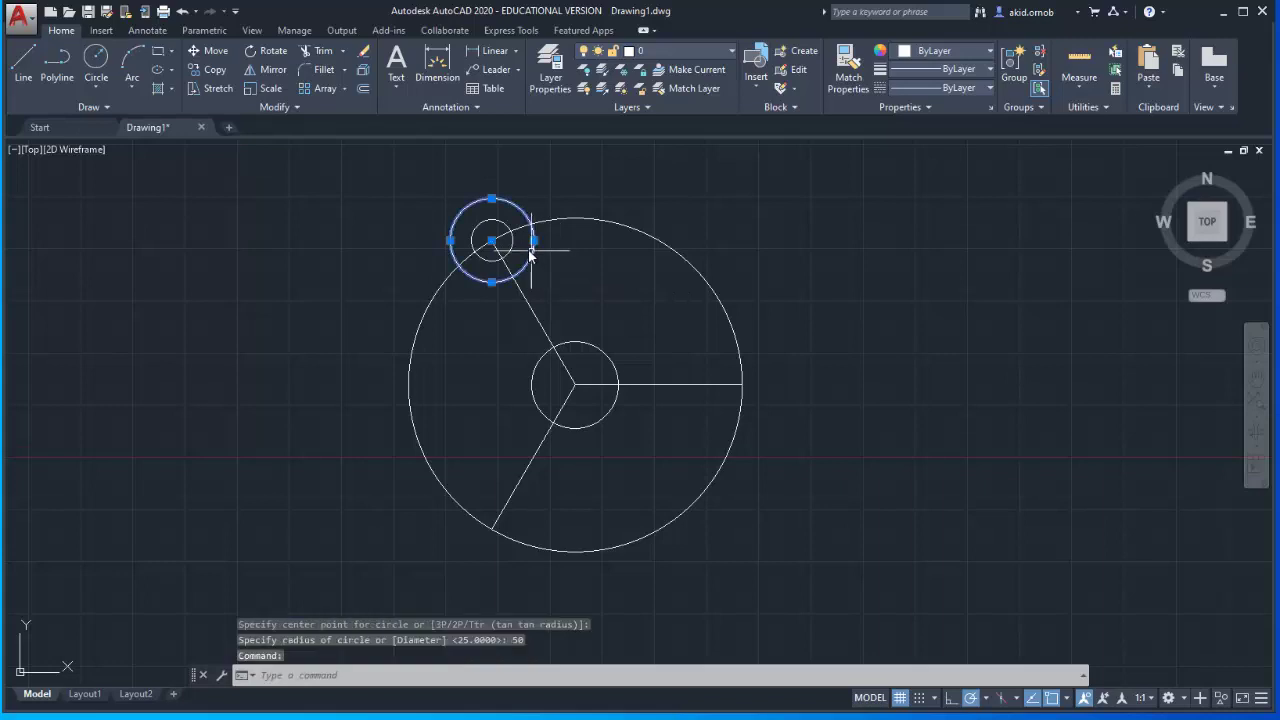
click(509, 230)
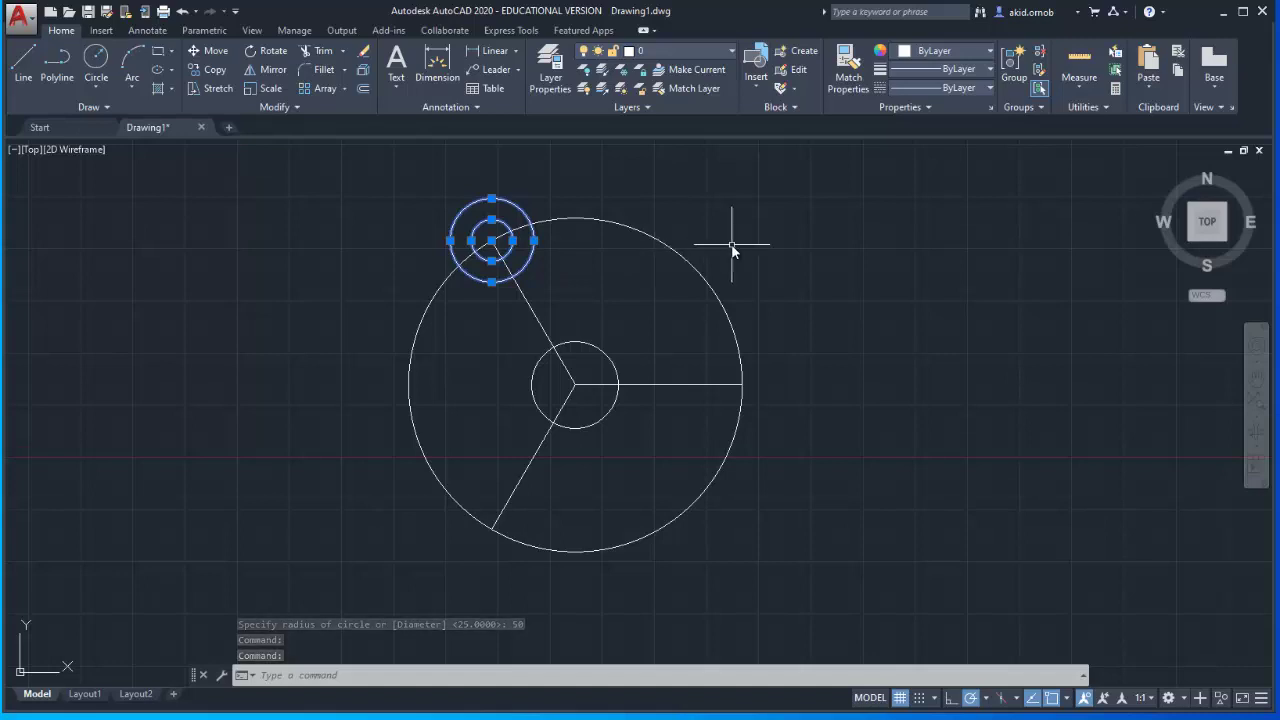
Step: Copy the top lobe's 25/50 circle pair to the right and lower-left spoke ends
text(co)
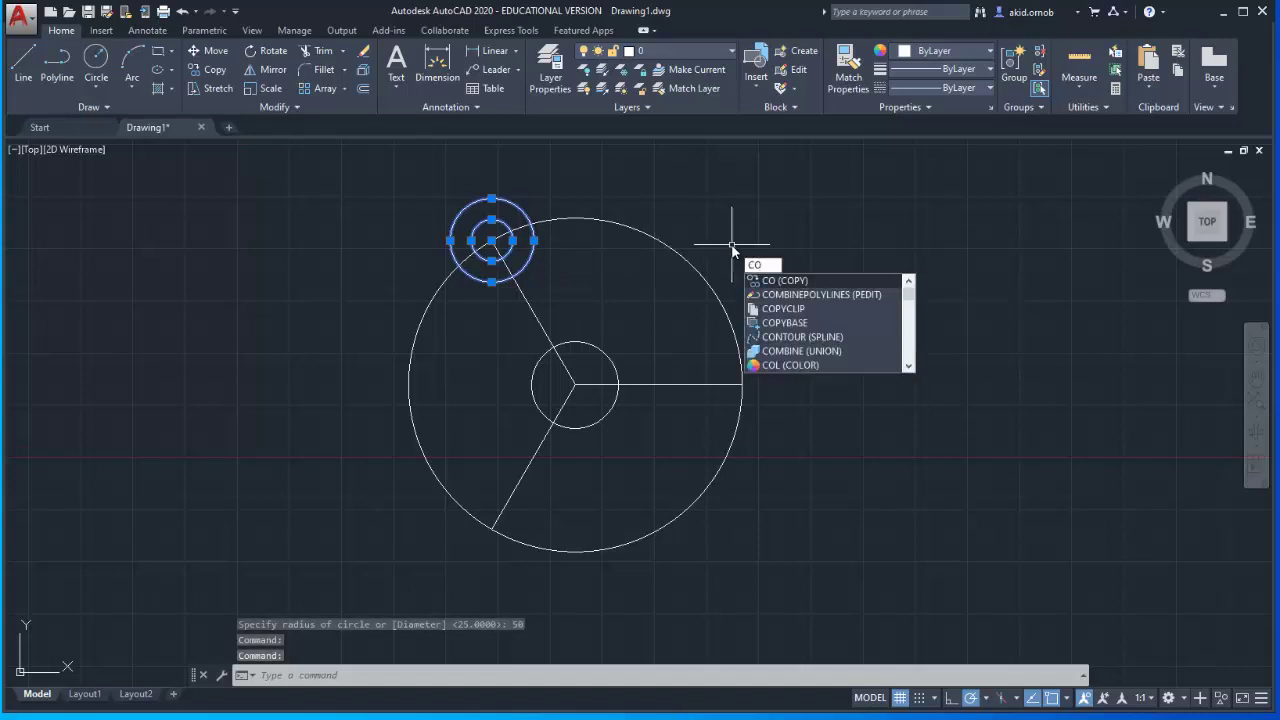
key(Return)
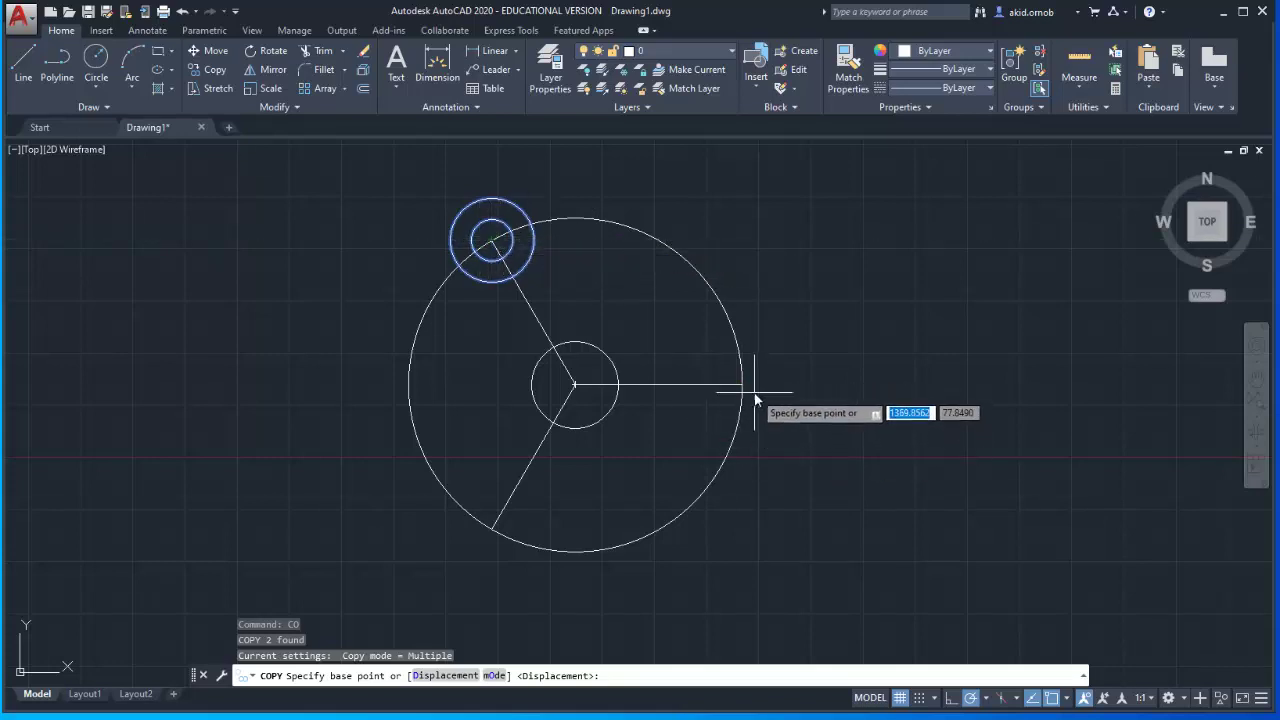
scroll(751, 394, up, 4)
scroll(757, 413, down, 2)
middle_drag(760, 383, 822, 425)
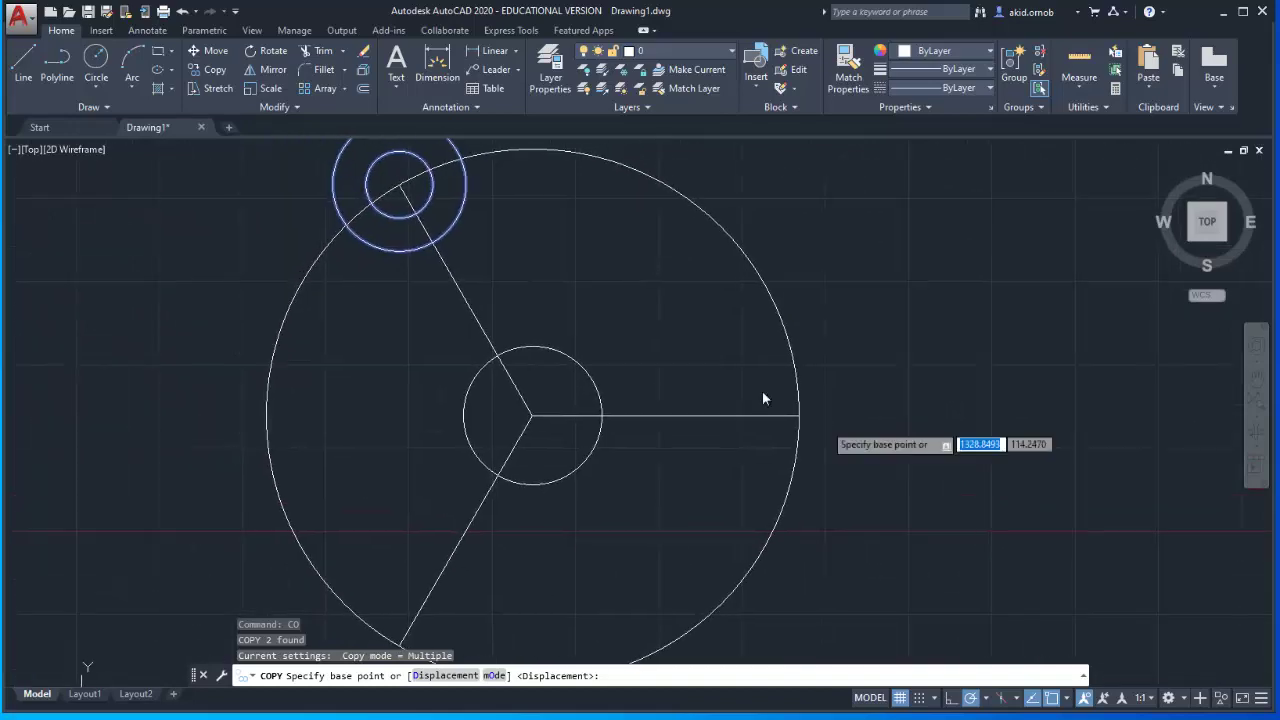
click(399, 186)
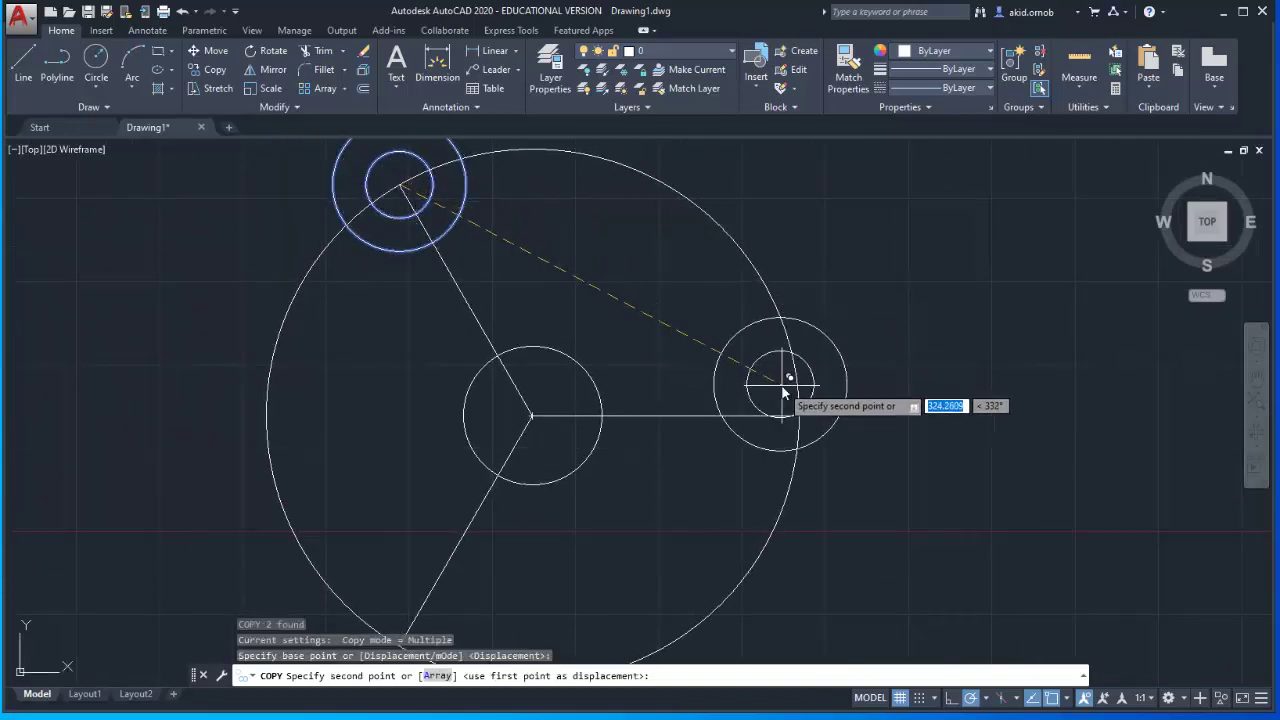
click(797, 418)
middle_drag(805, 408, 934, 275)
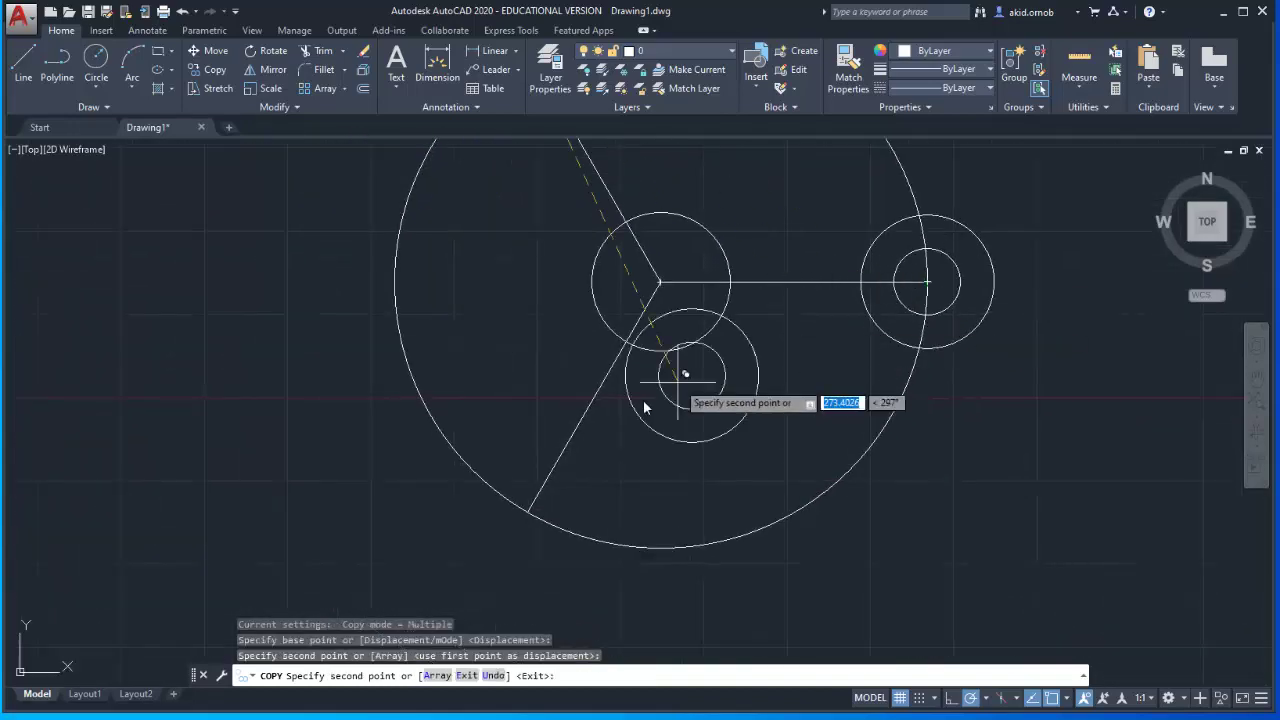
click(530, 512)
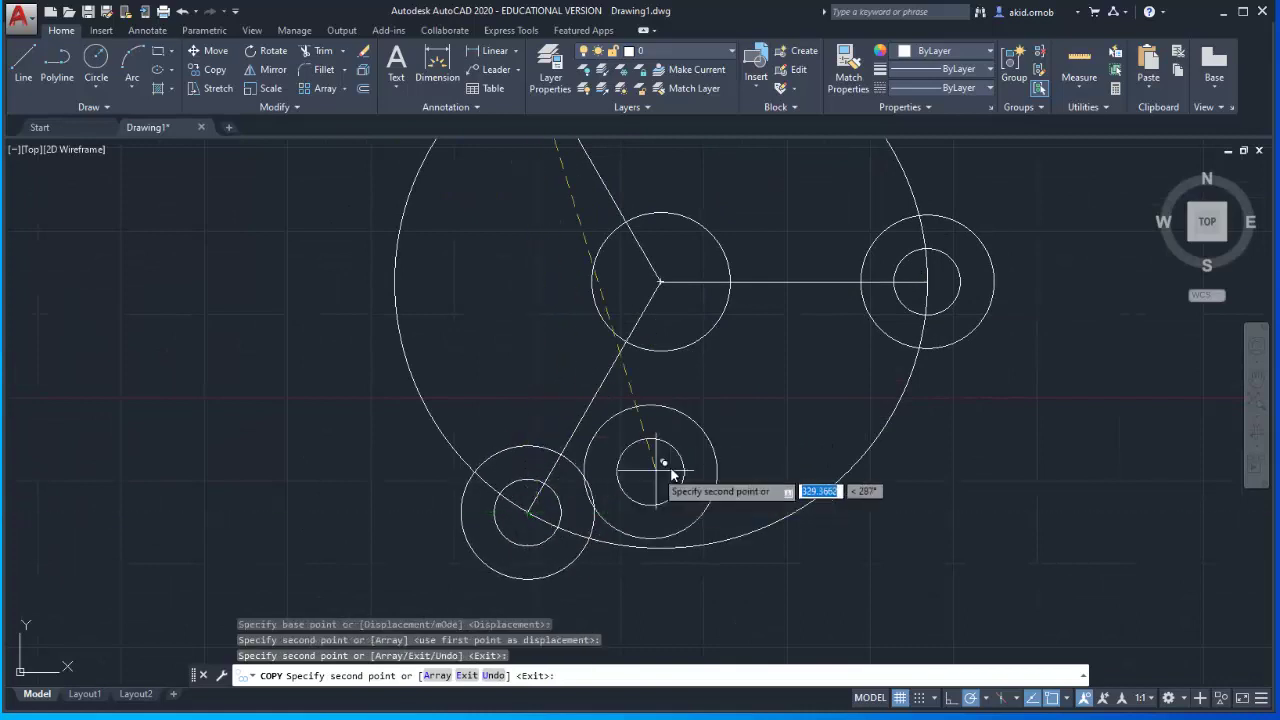
scroll(667, 467, down, 2)
key(Escape)
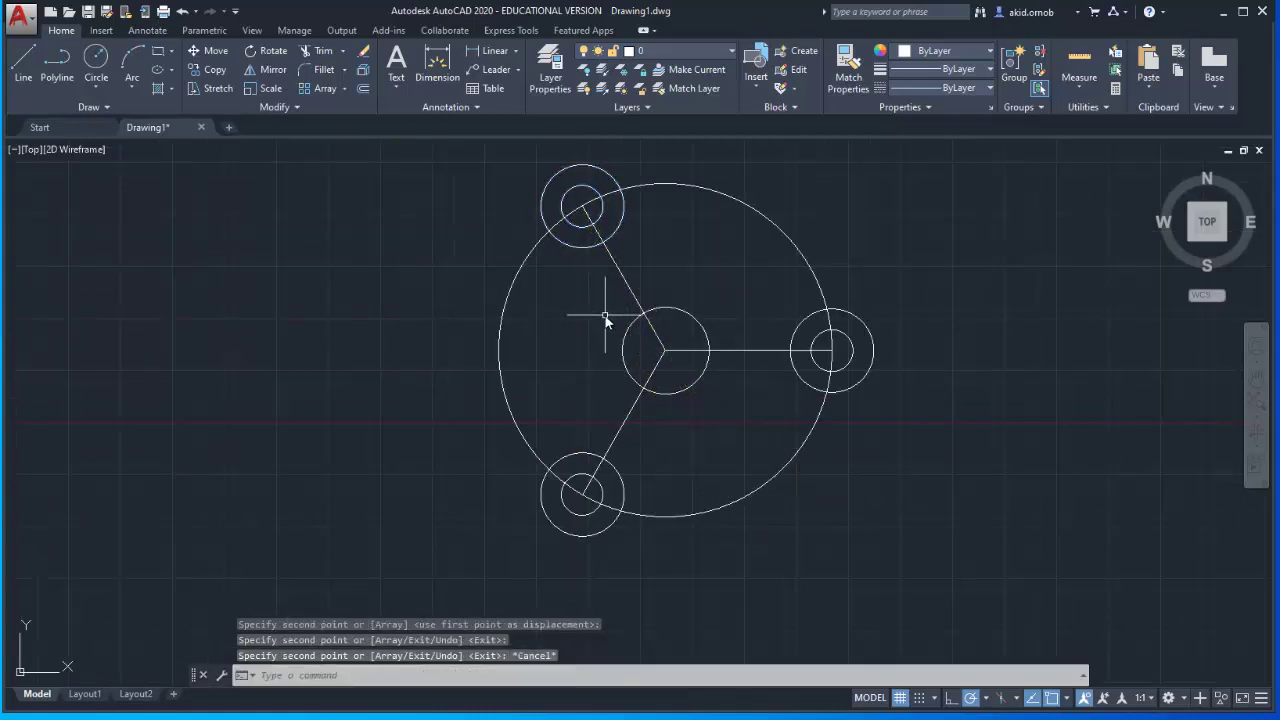
key(alt+Tab)
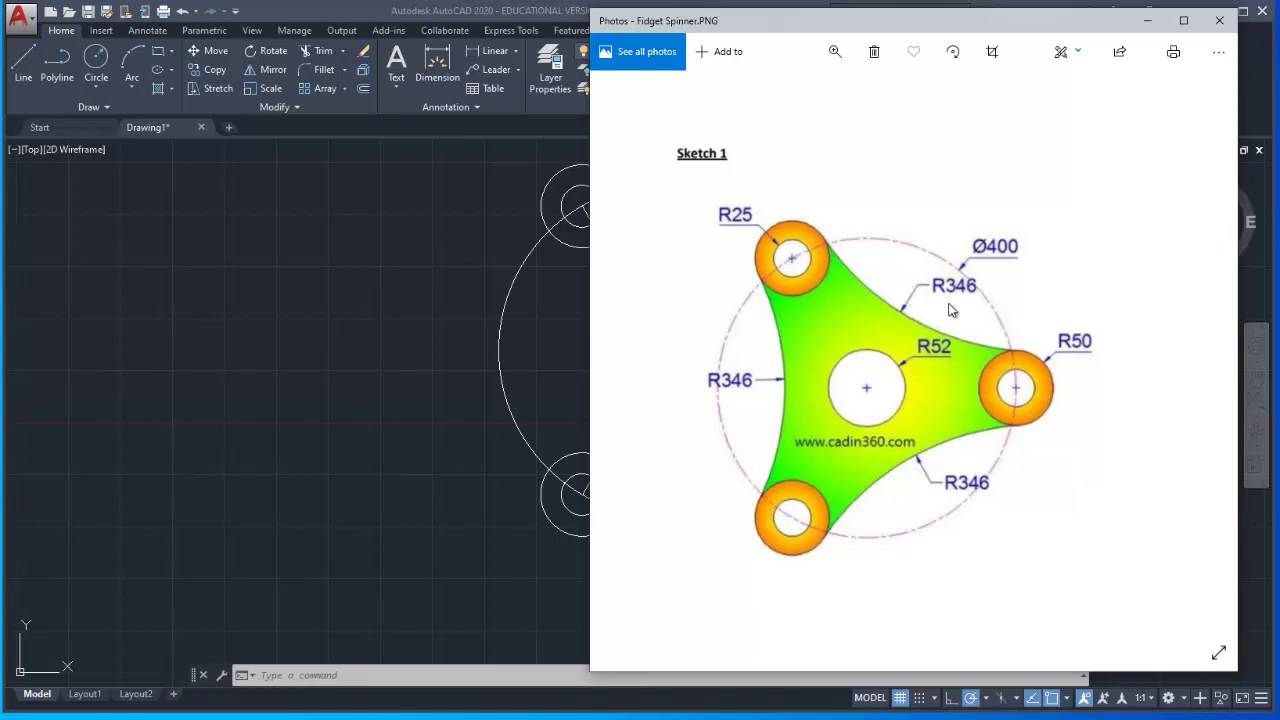
scroll(848, 248, up, 2)
Step: Draw a start-end-radius arc of R346 from the top lobe to the right lobe
click(440, 285)
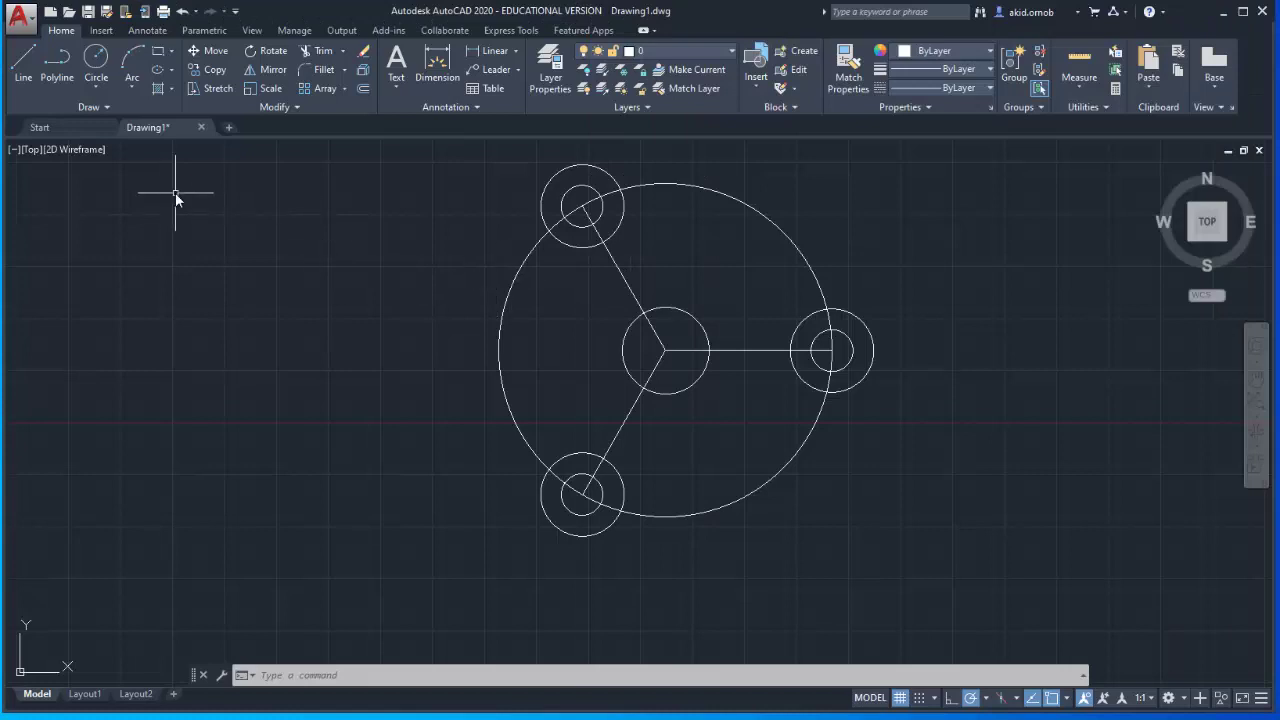
click(131, 89)
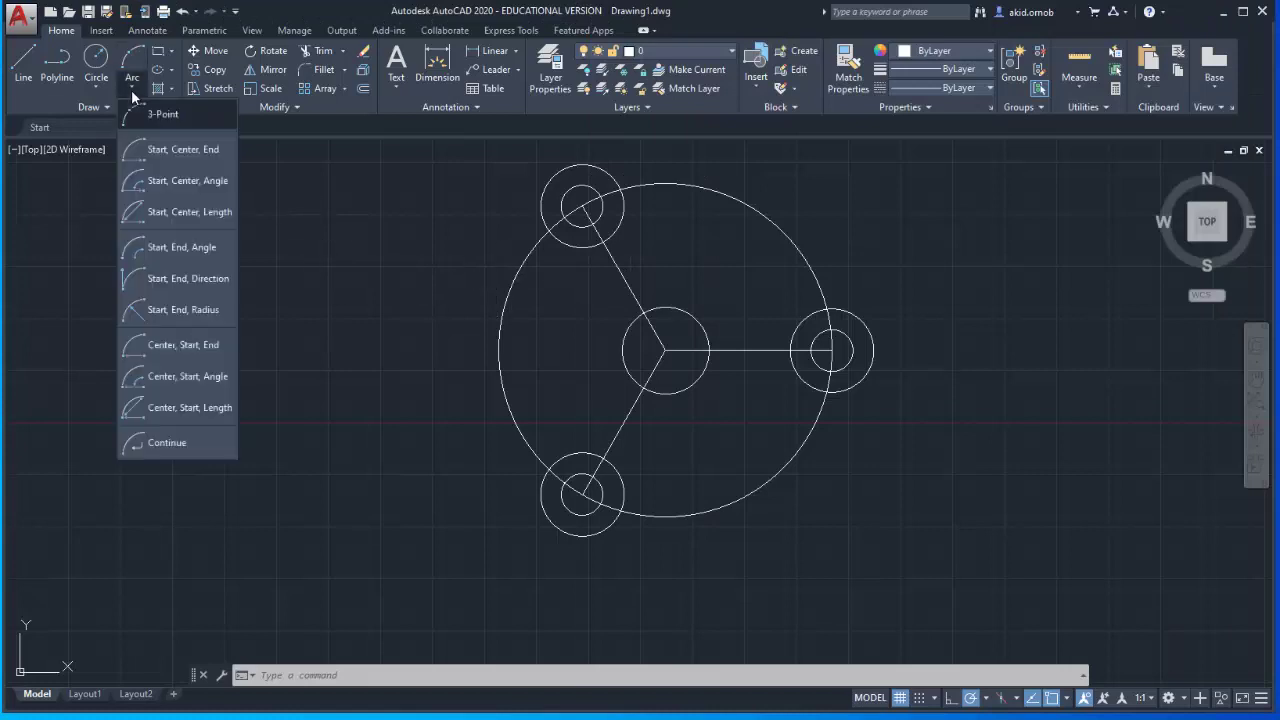
click(199, 309)
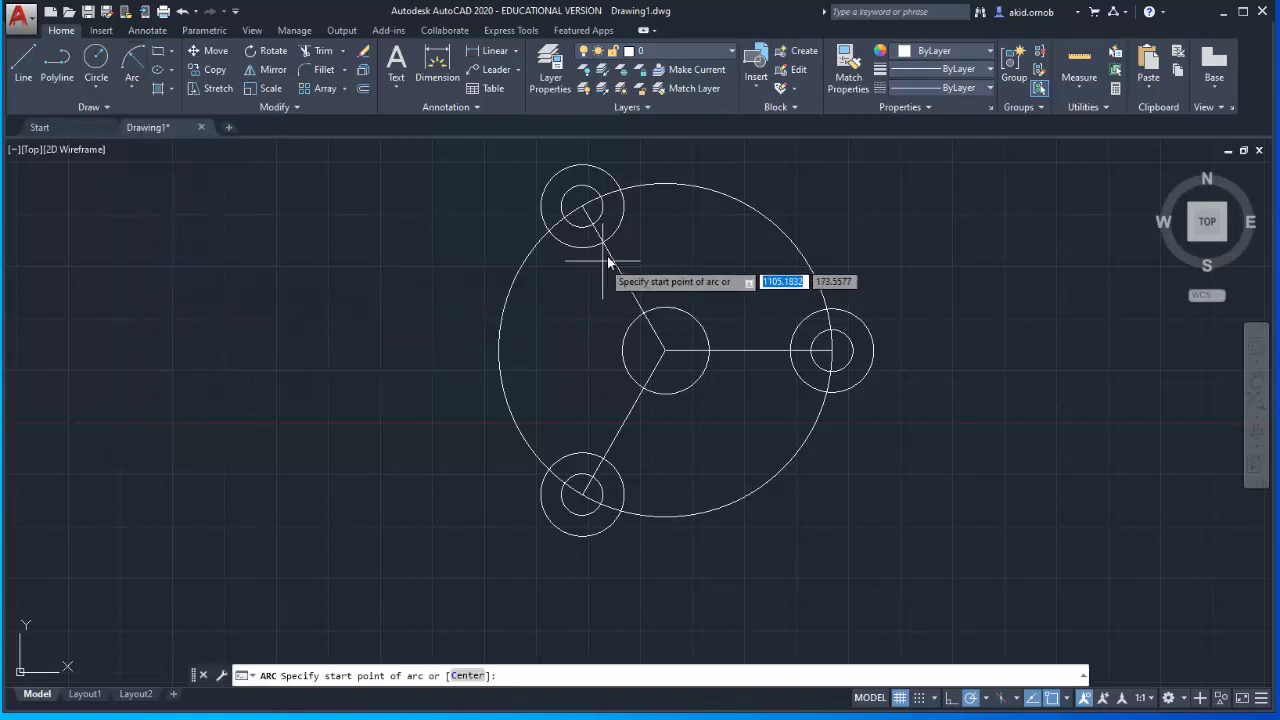
click(620, 189)
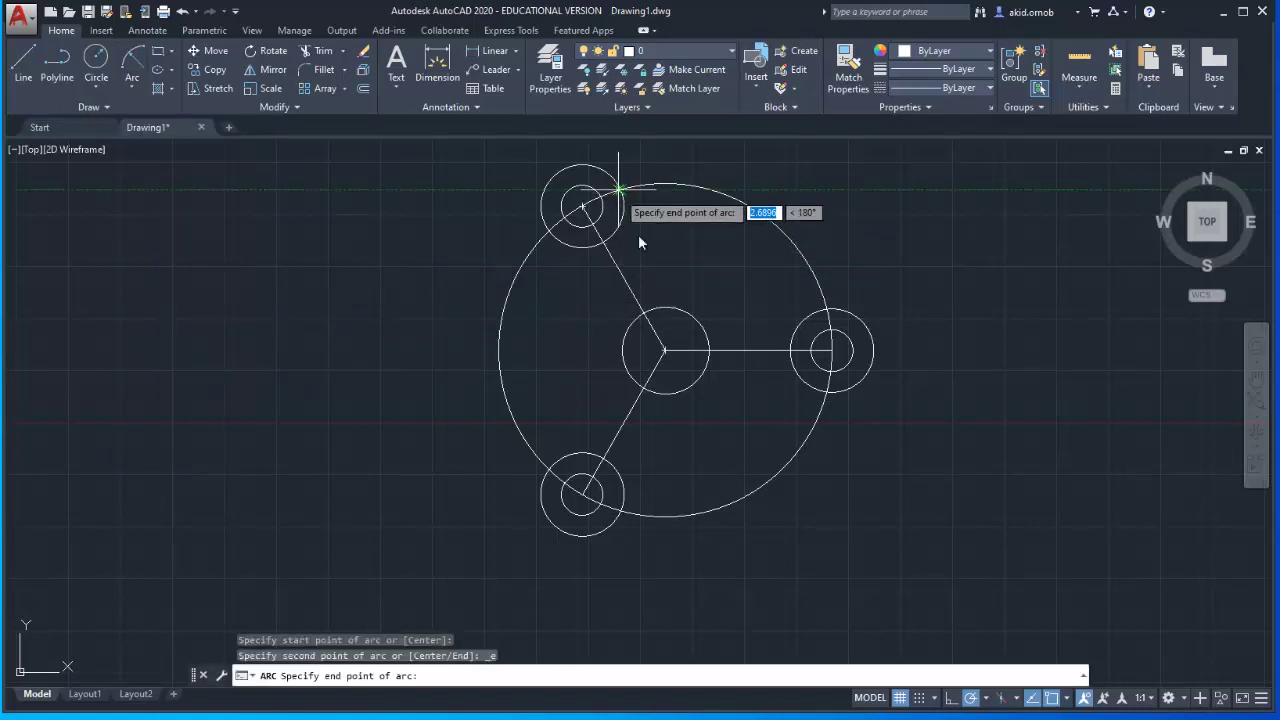
click(827, 313)
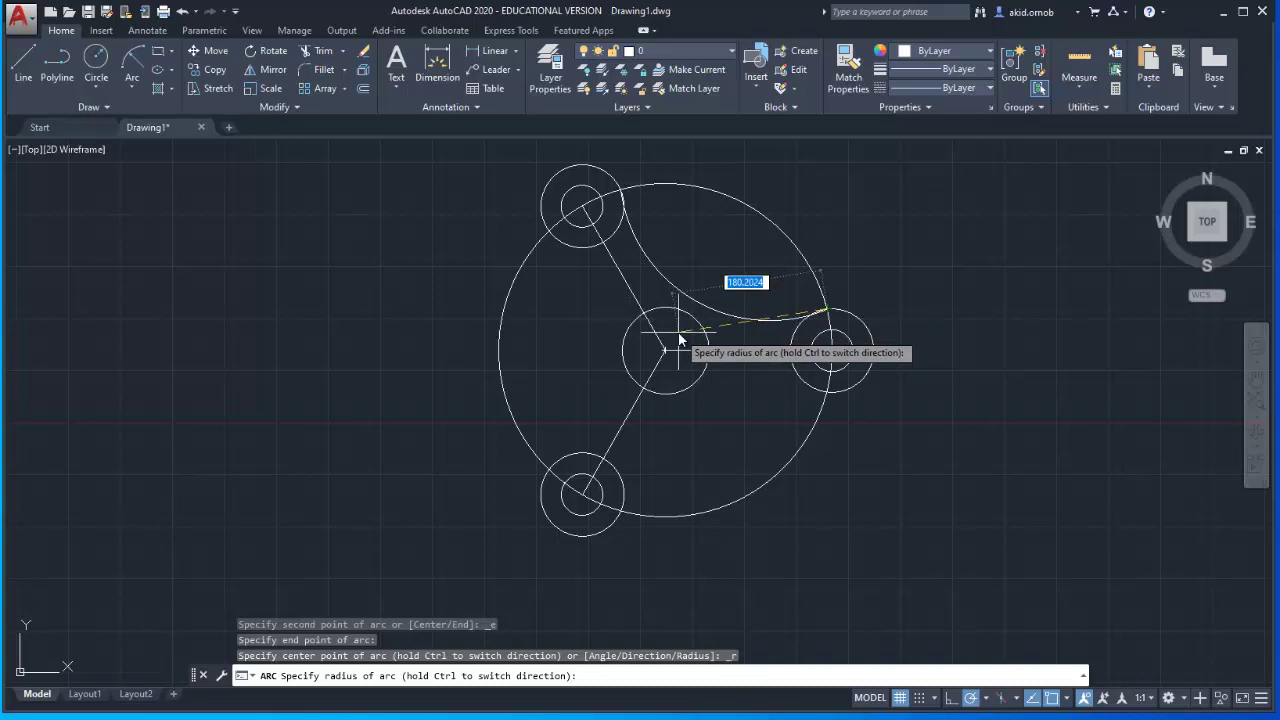
text(346)
key(Return)
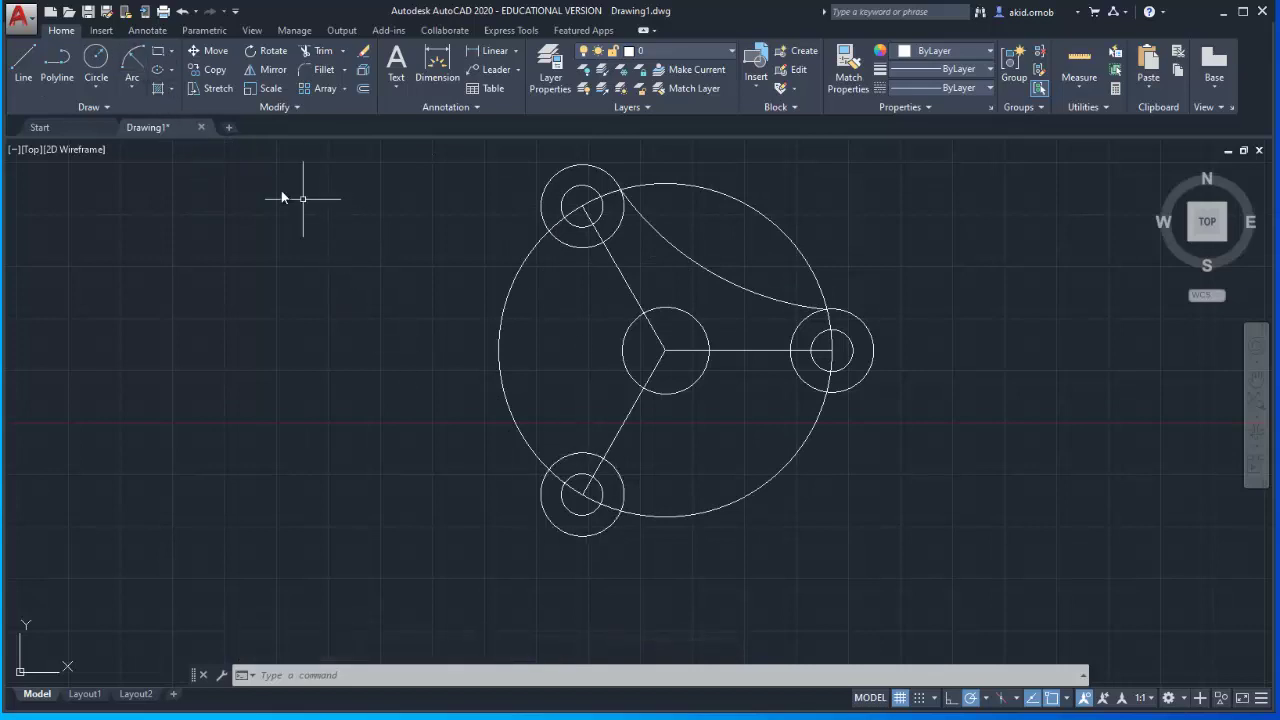
click(132, 62)
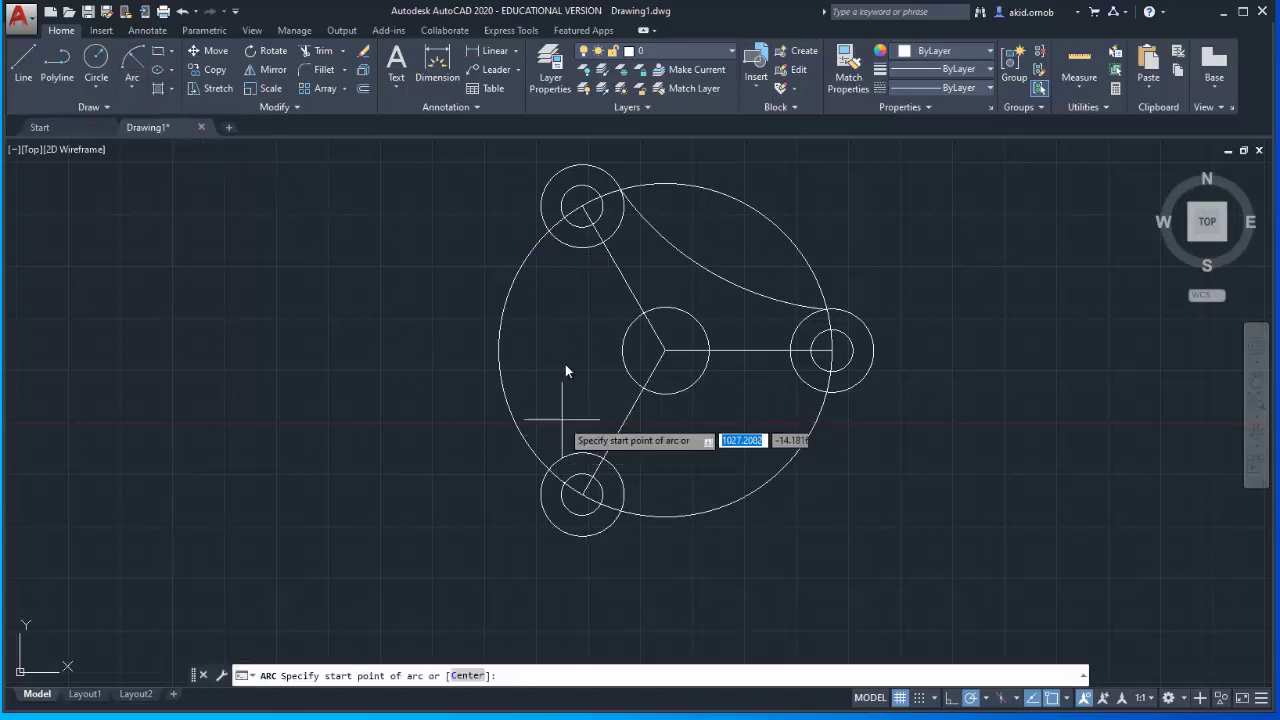
click(549, 230)
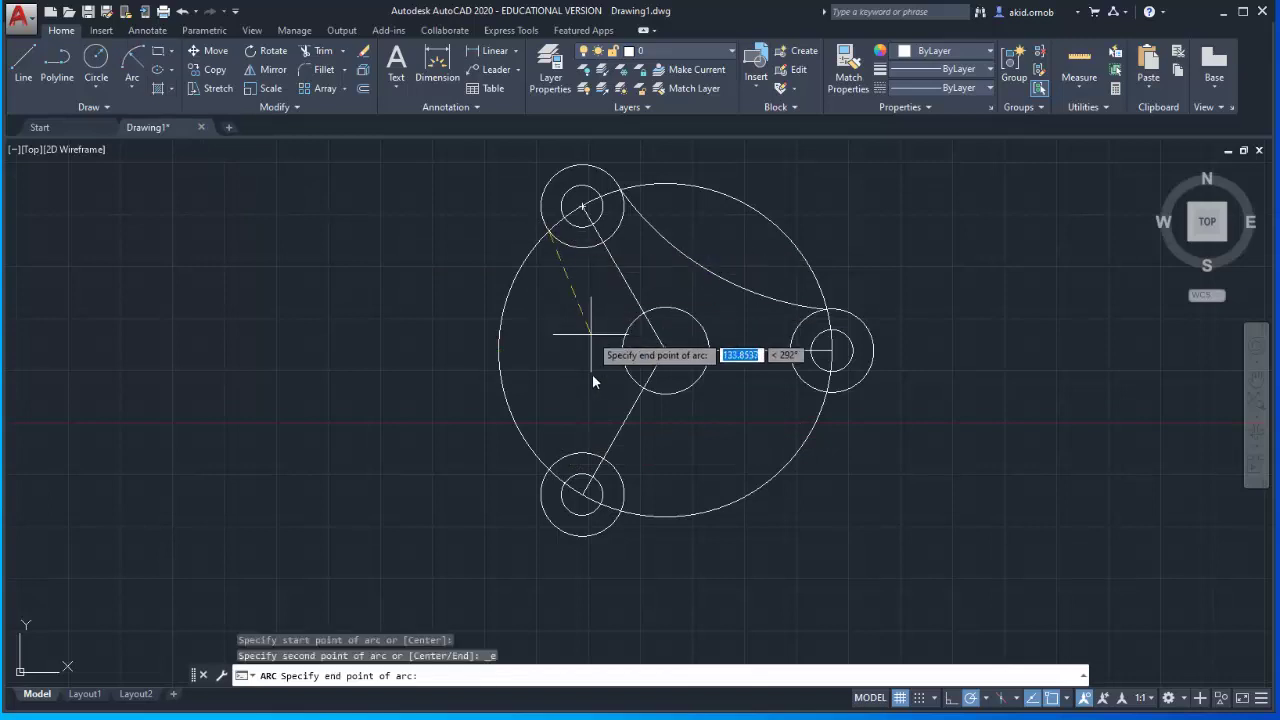
click(549, 467)
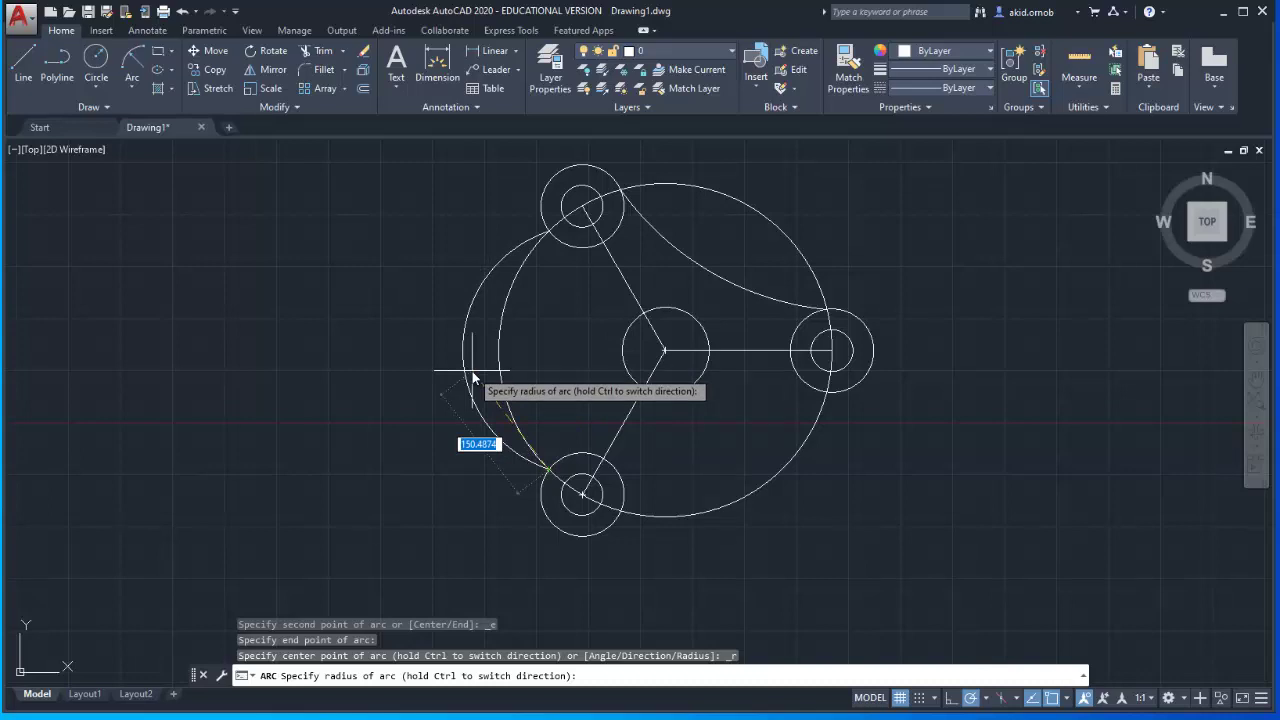
key(Escape)
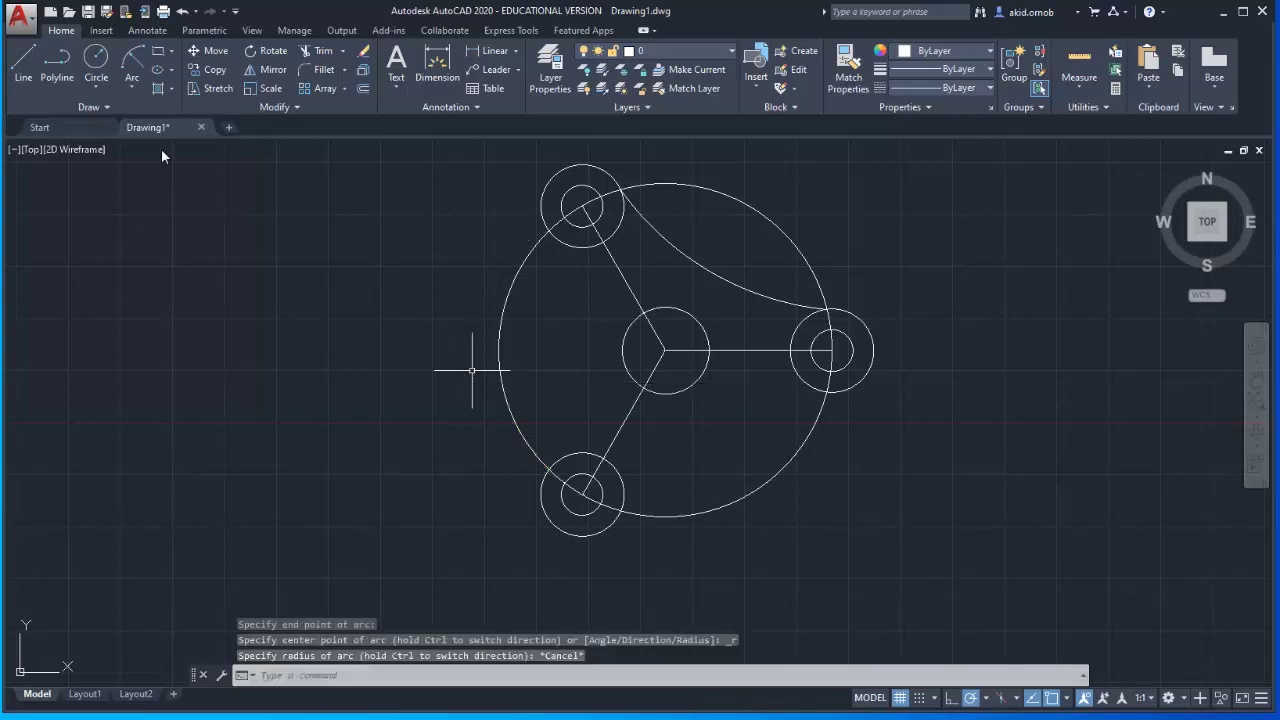
Step: Draw the left R346 arc from the bottom lobe to the top-left lobe
click(134, 66)
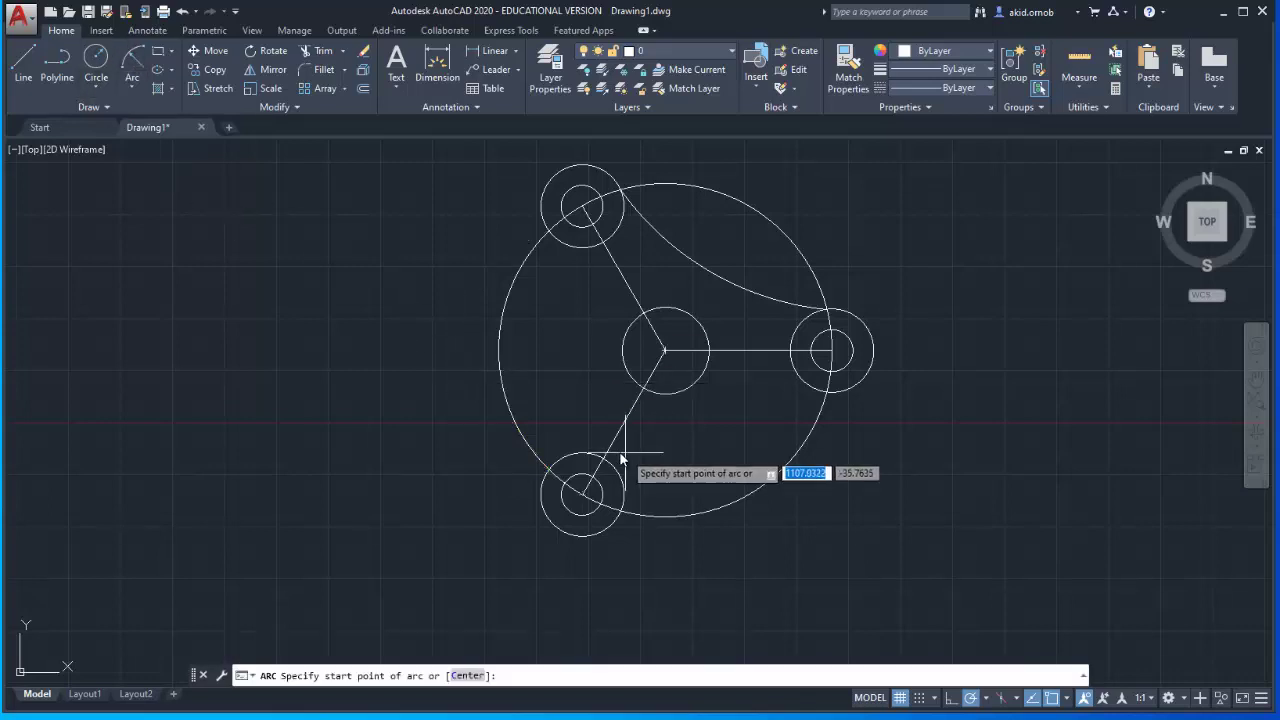
click(546, 470)
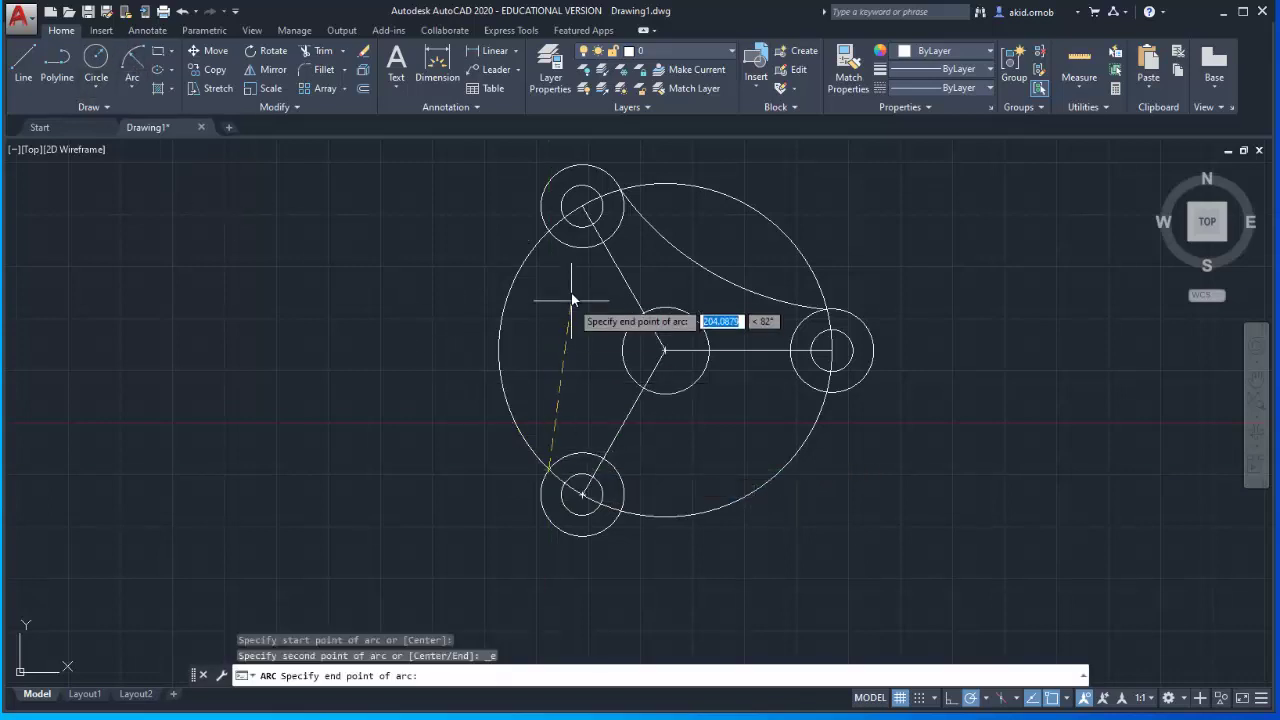
click(549, 234)
text(346)
key(Return)
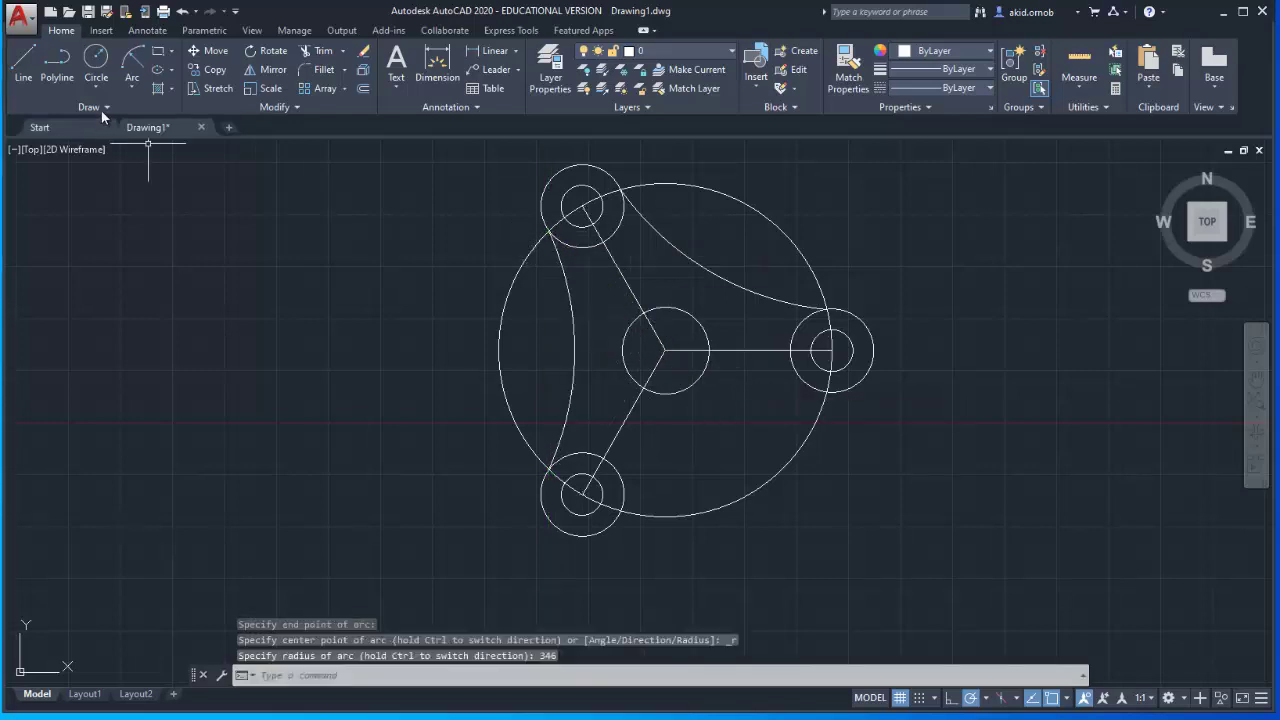
Step: Draw the lower-right R346 arc from the right lobe to the bottom lobe
click(131, 60)
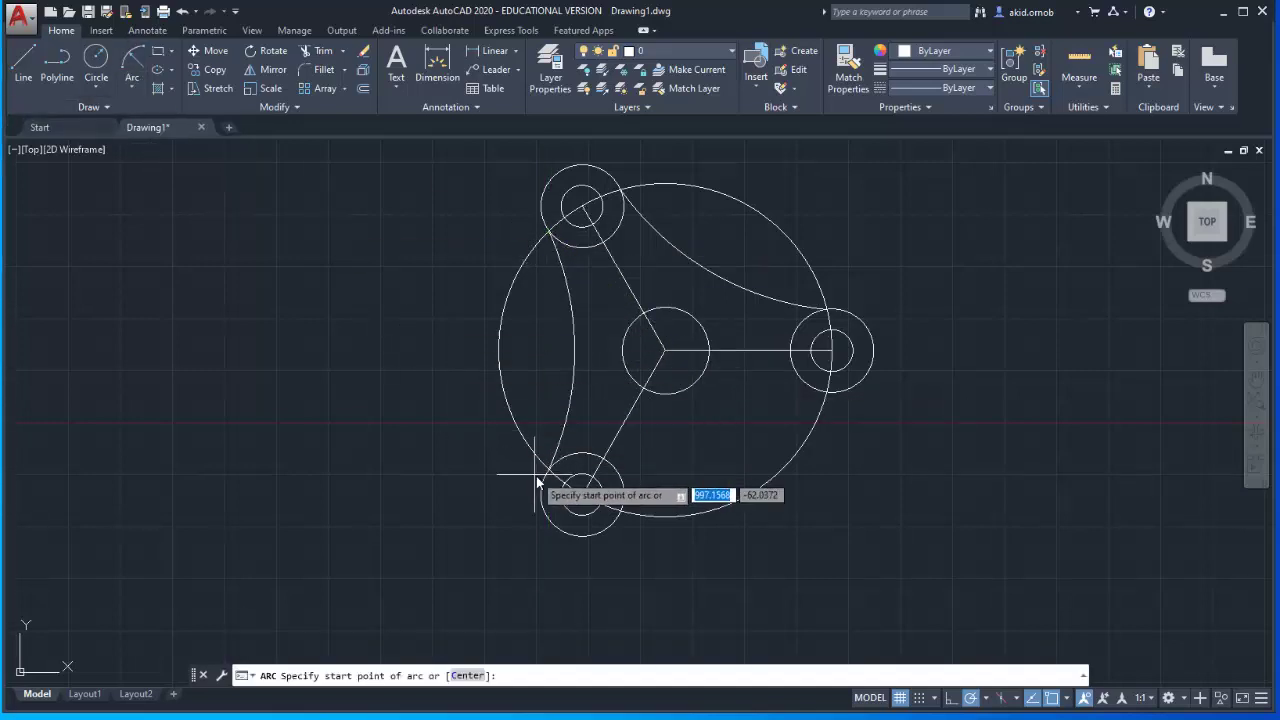
click(620, 511)
click(826, 391)
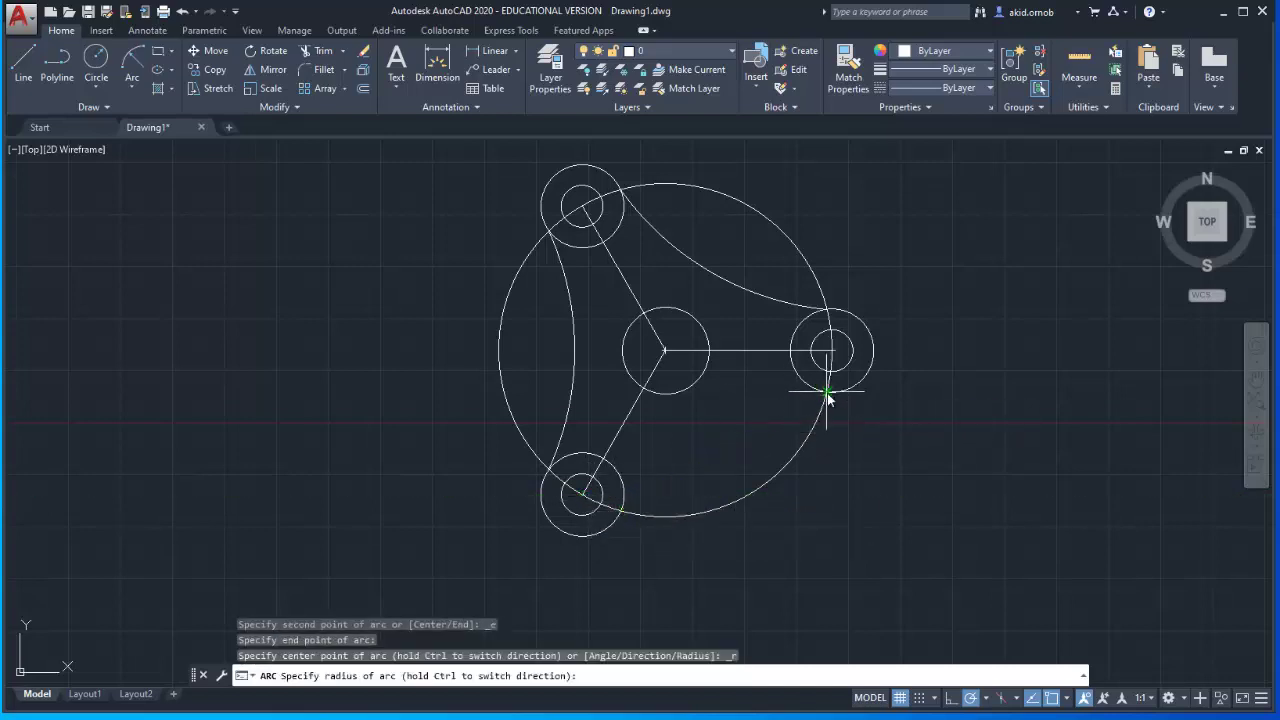
text(346)
key(Return)
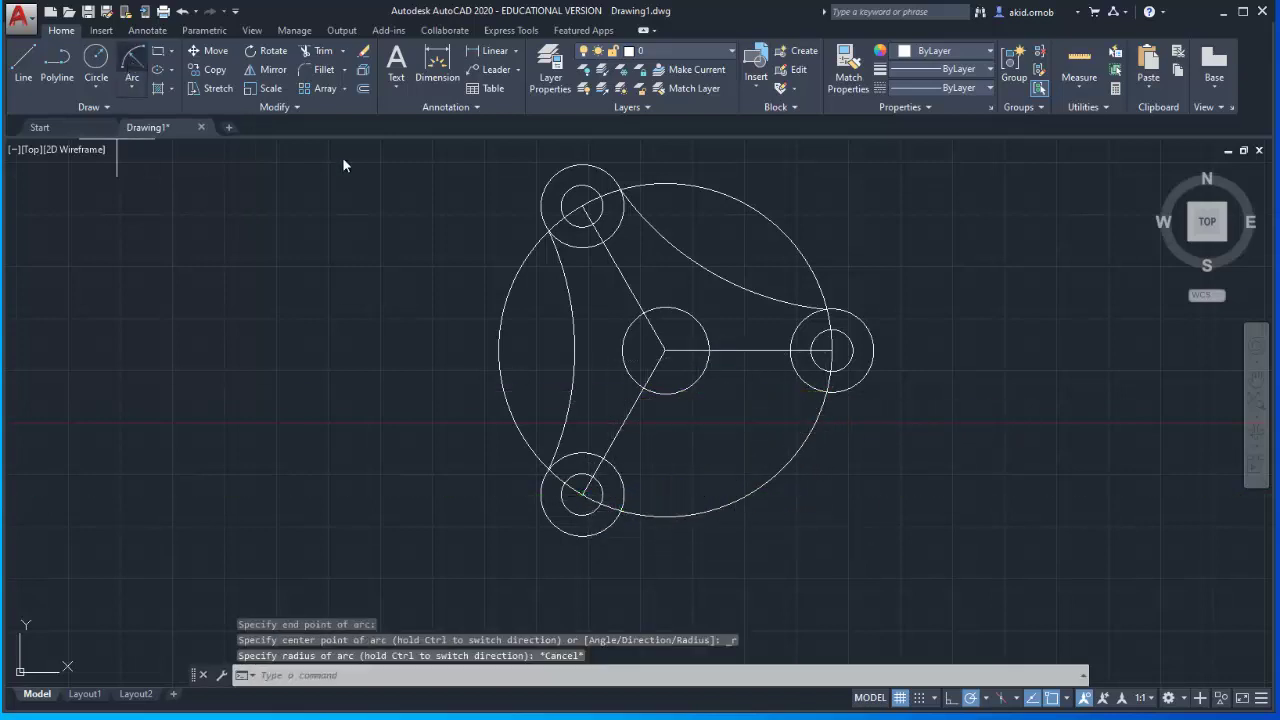
key(Return)
click(826, 396)
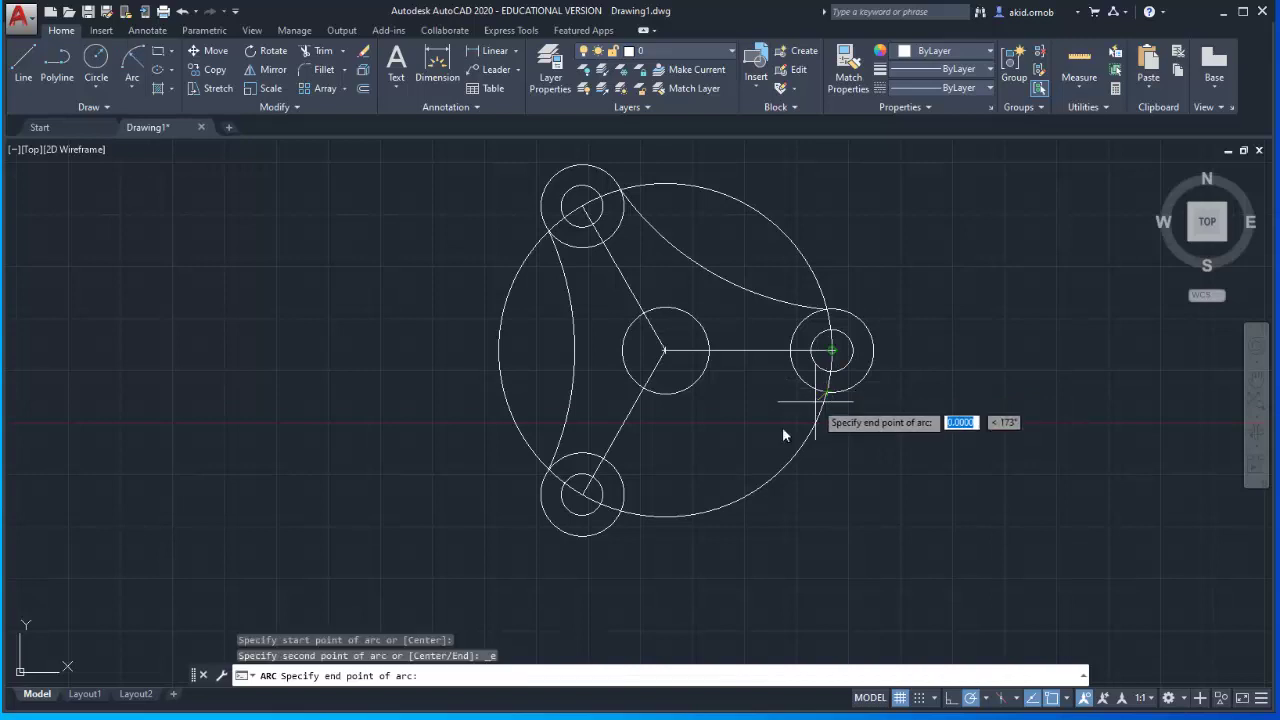
click(617, 515)
text(346)
key(Return)
key(Escape)
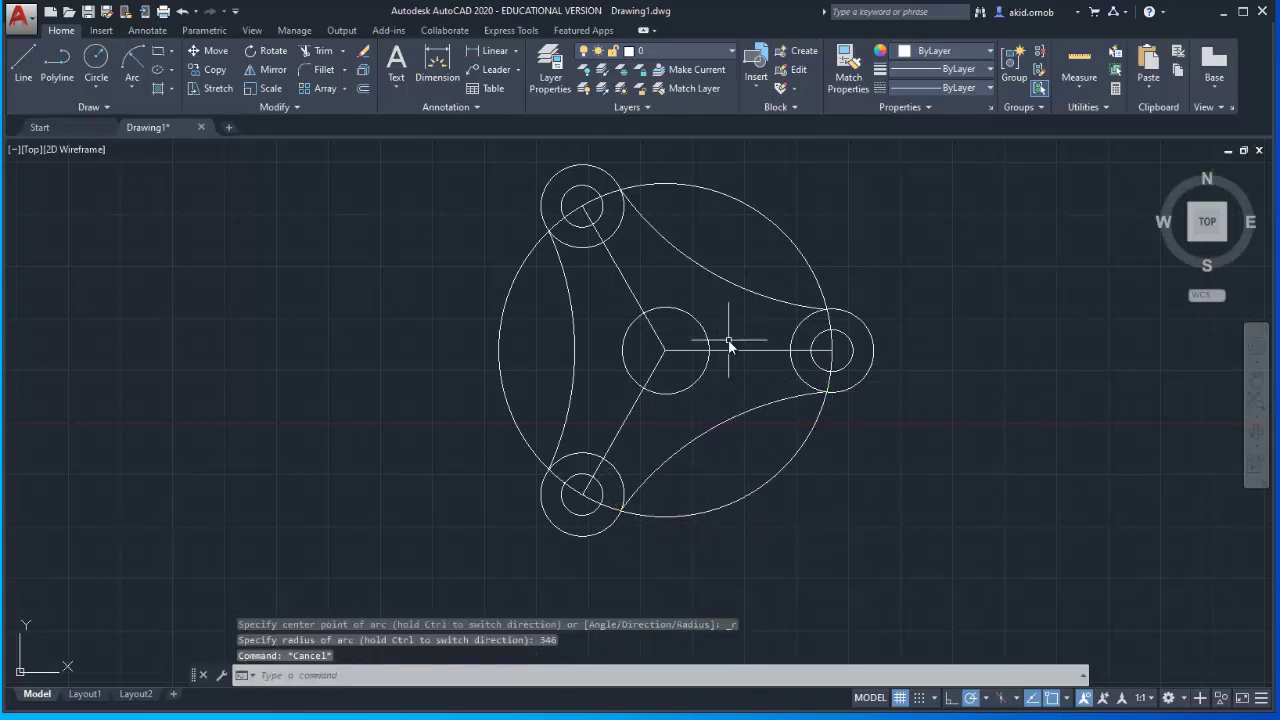
Step: Erase the three spoke lines and the large outer circle, then view the reference sketch
click(732, 351)
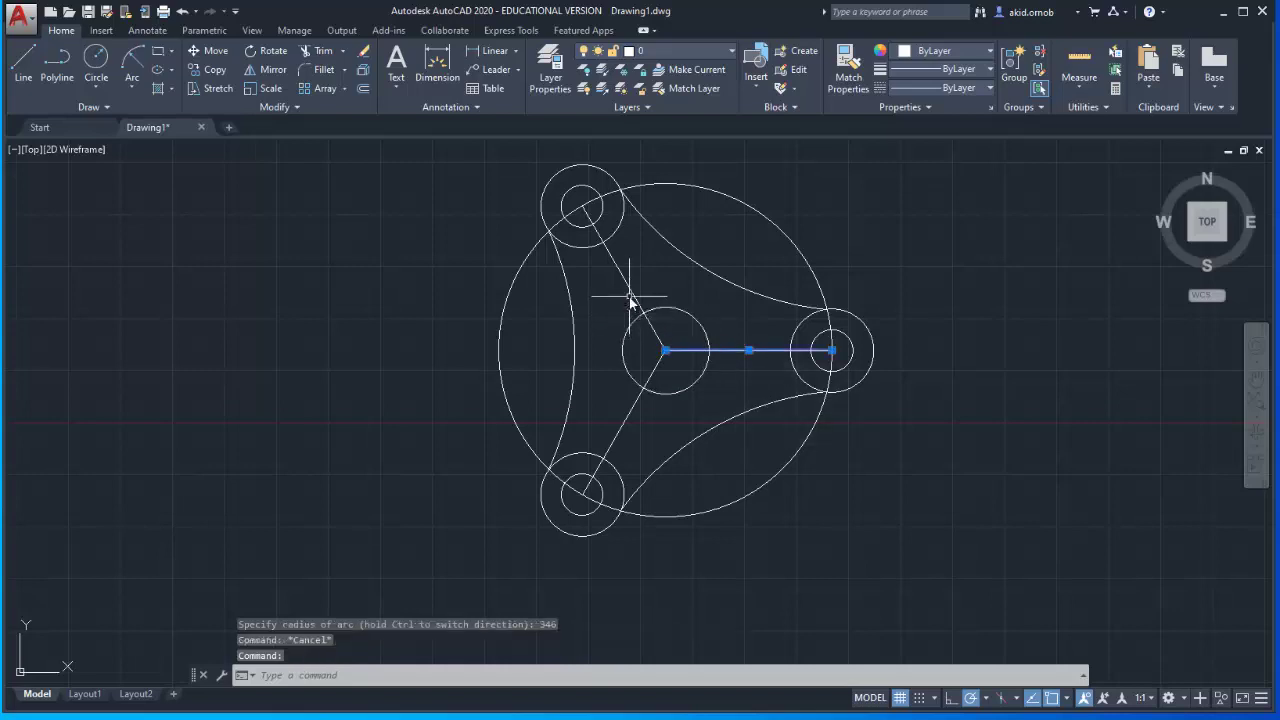
click(629, 290)
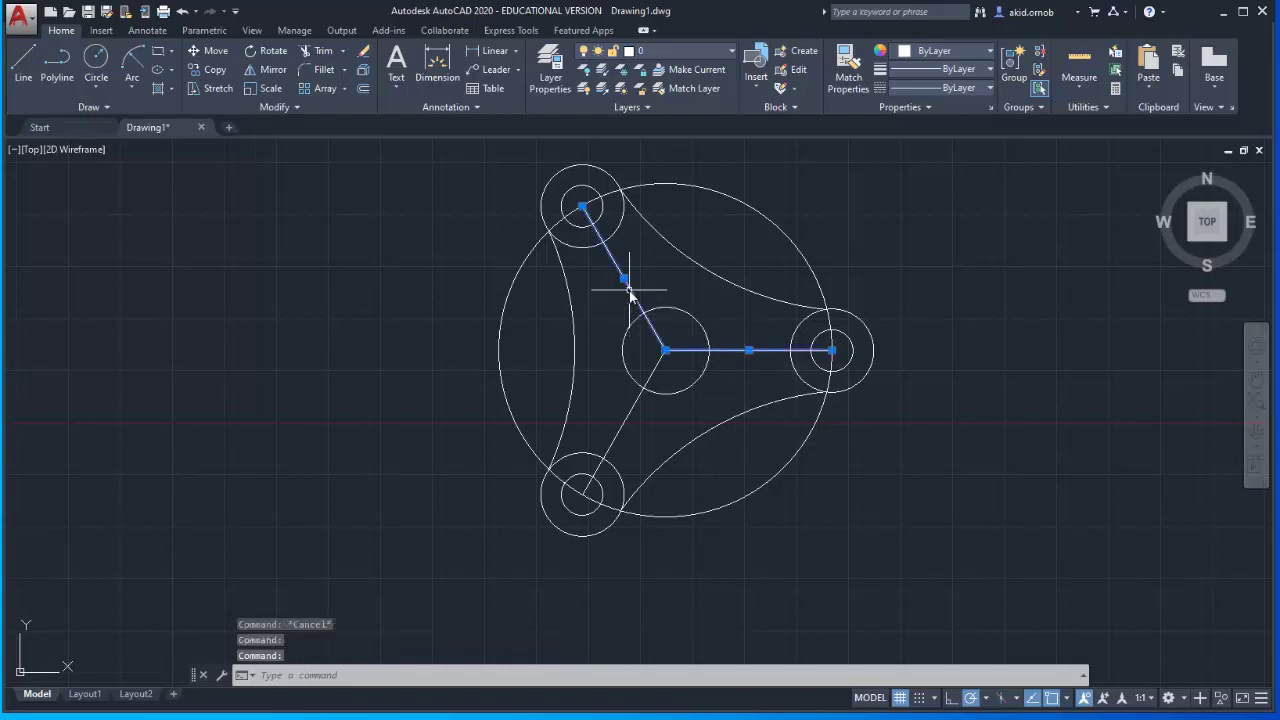
click(634, 401)
click(641, 410)
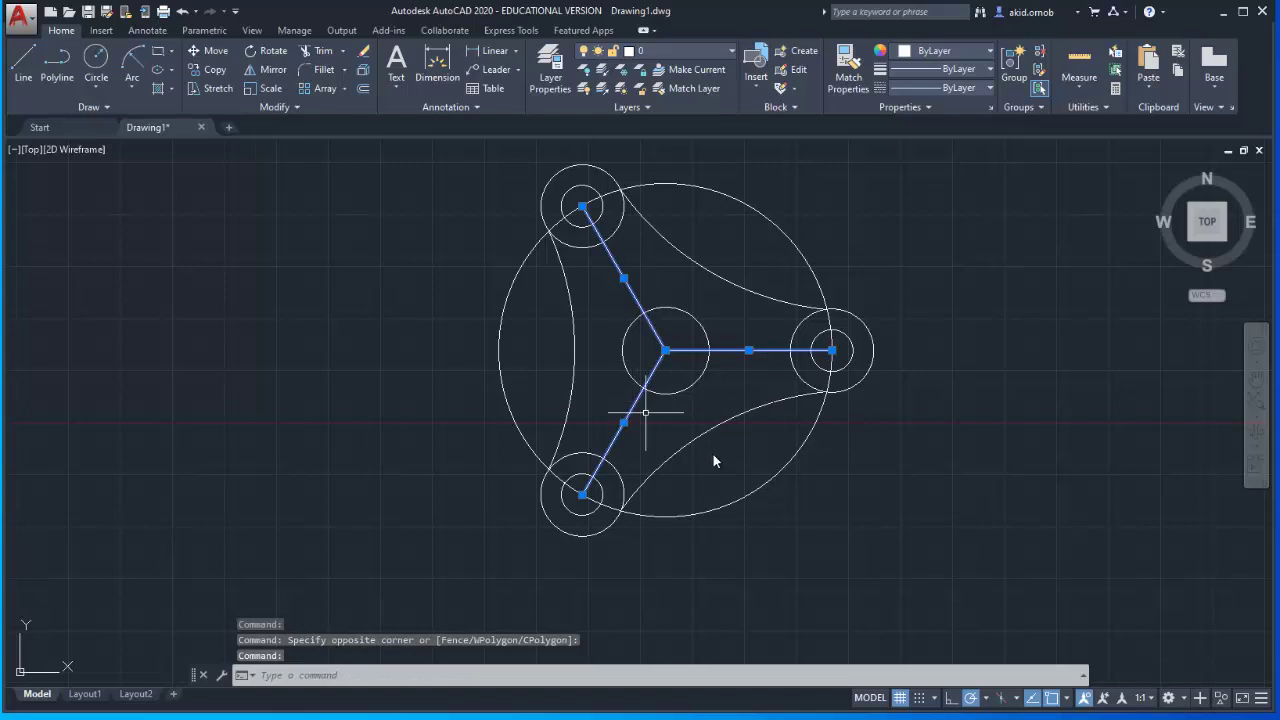
click(757, 491)
key(Delete)
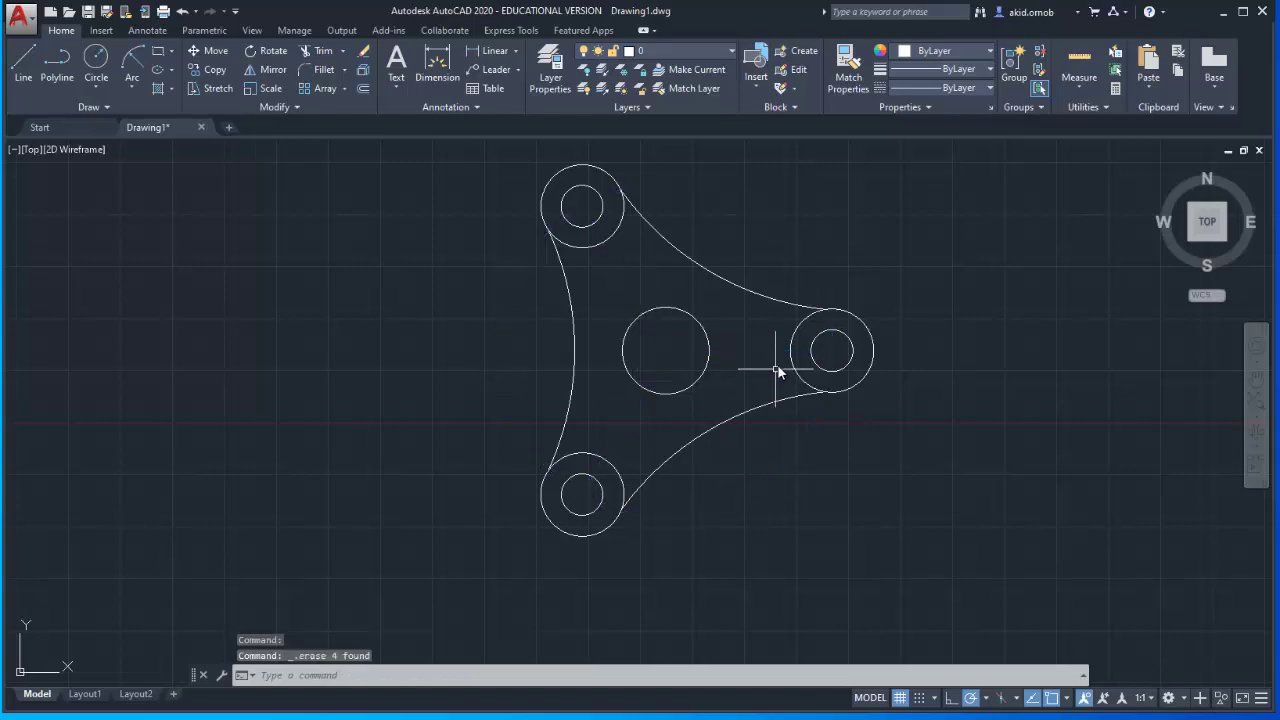
middle_drag(704, 216, 674, 214)
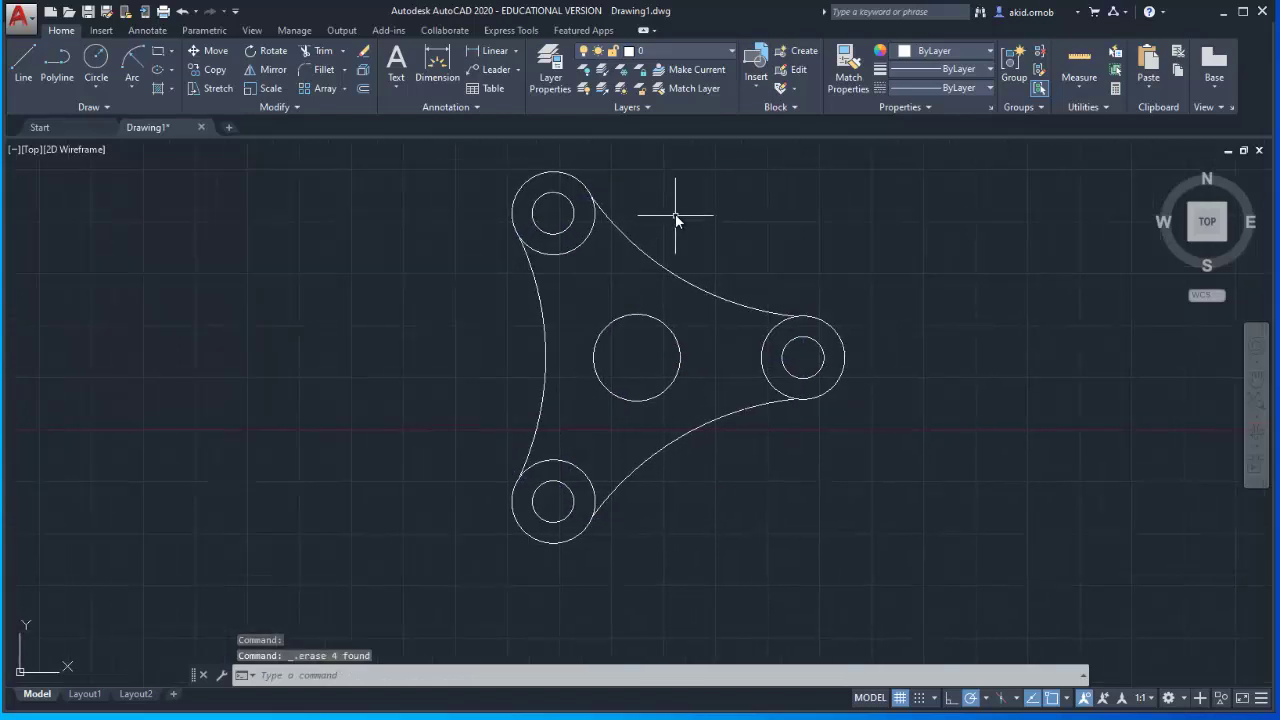
key(alt+Tab)
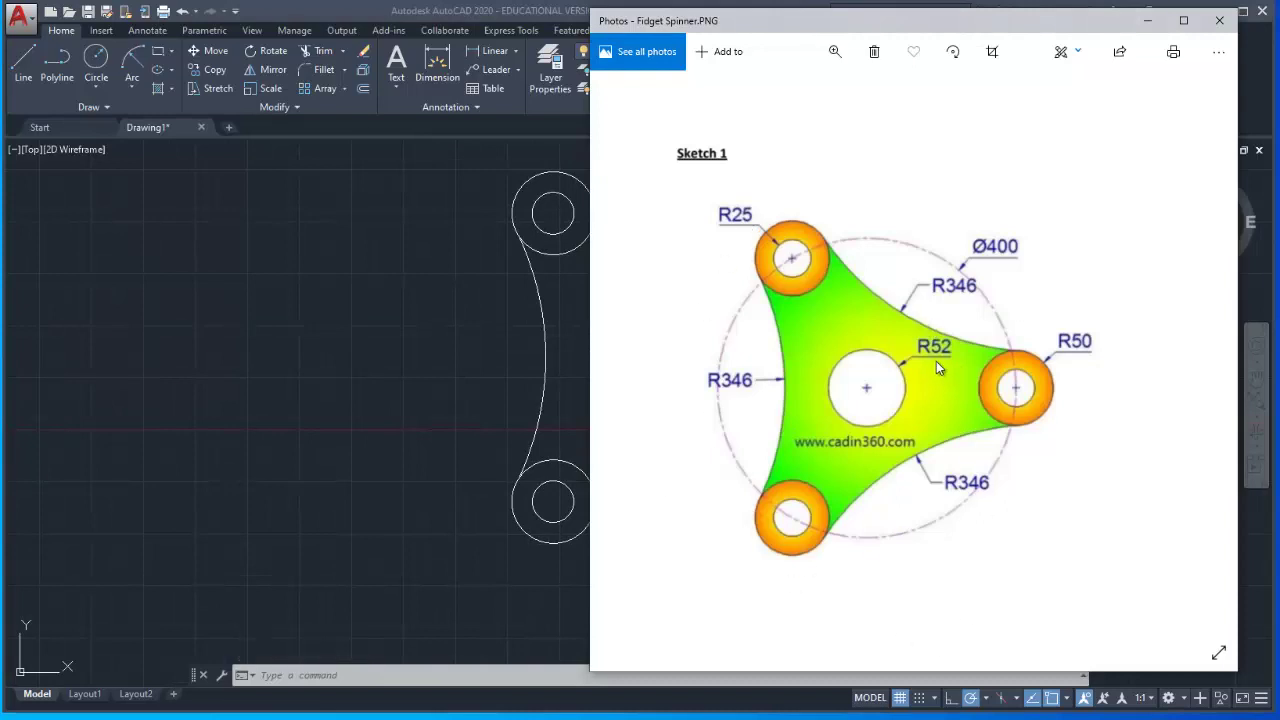
Step: Leave the reference sketch and return to the AutoCAD drawing
key(alt+Tab)
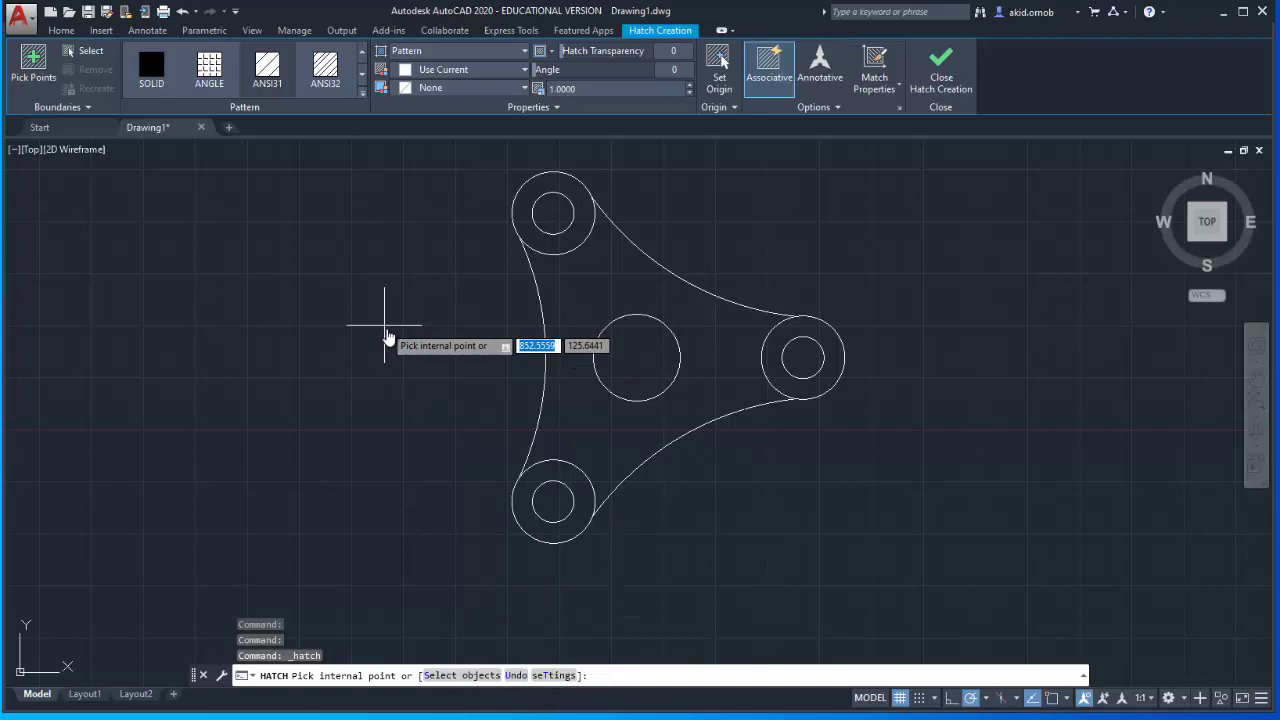
Step: Pick the inside of the triangular spinner body as the hatch area
click(575, 318)
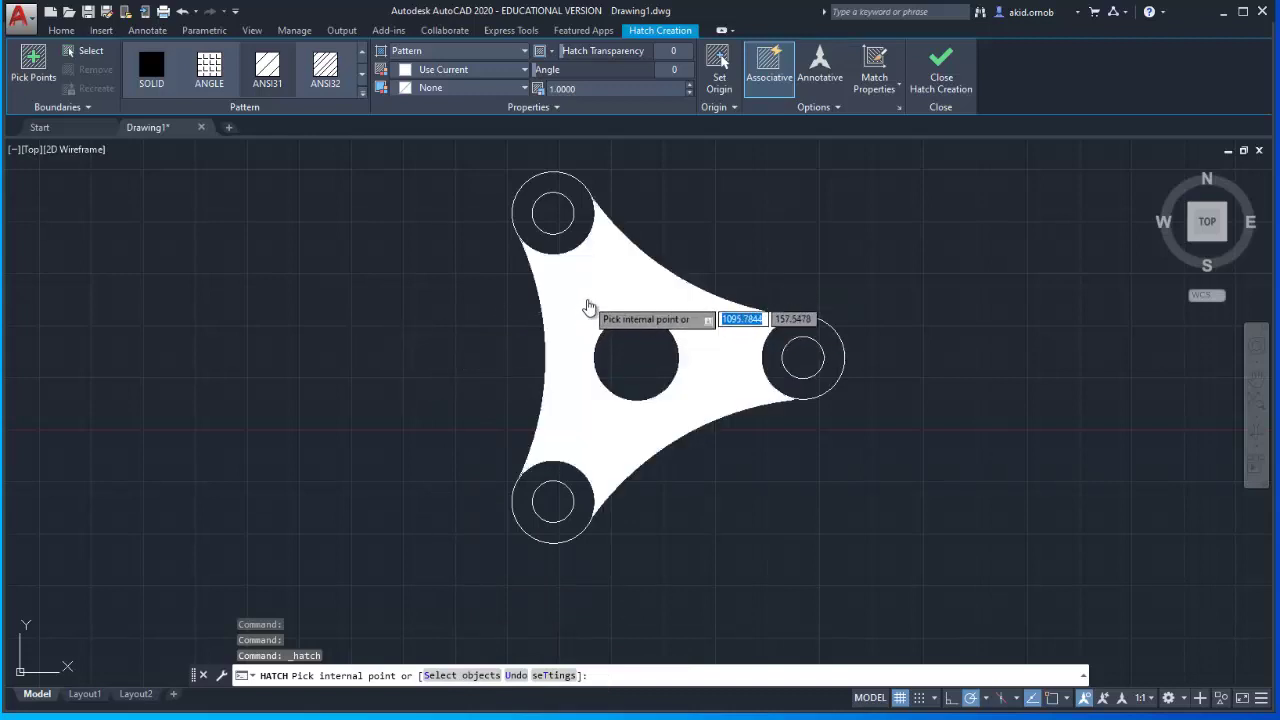
click(575, 330)
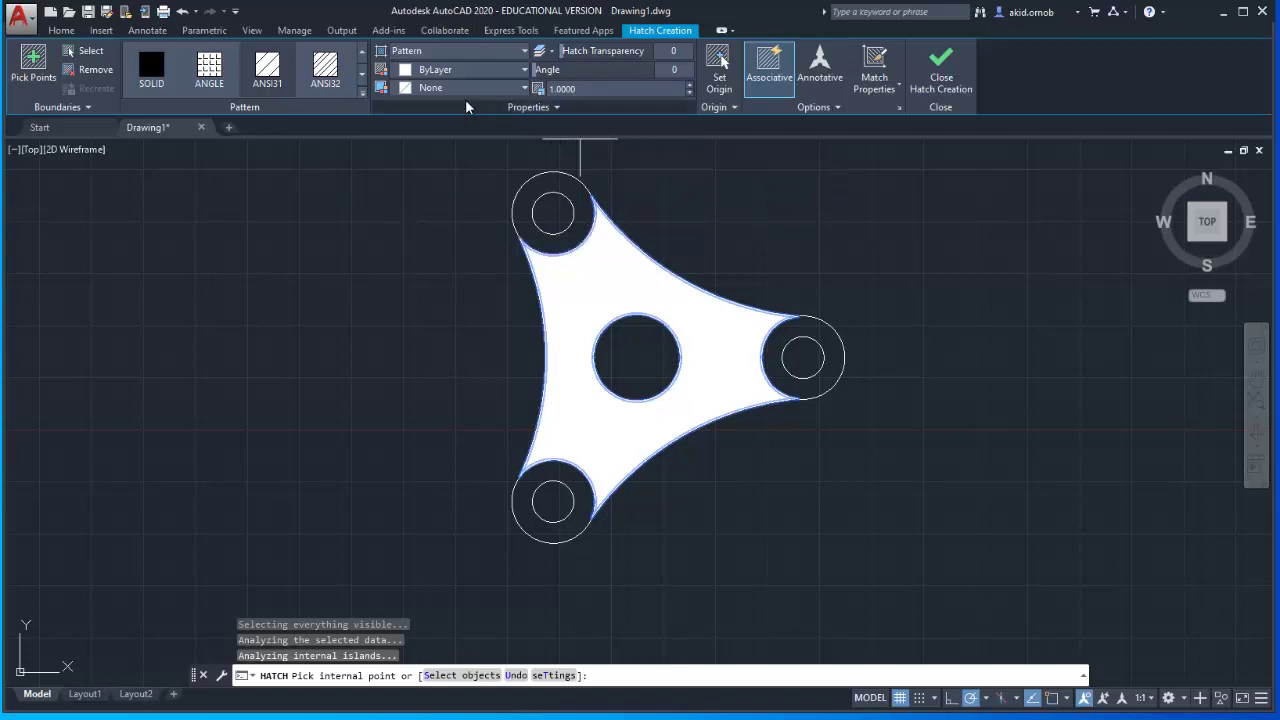
Step: Set the body hatch type to Solid with colour 205,32,39
click(499, 55)
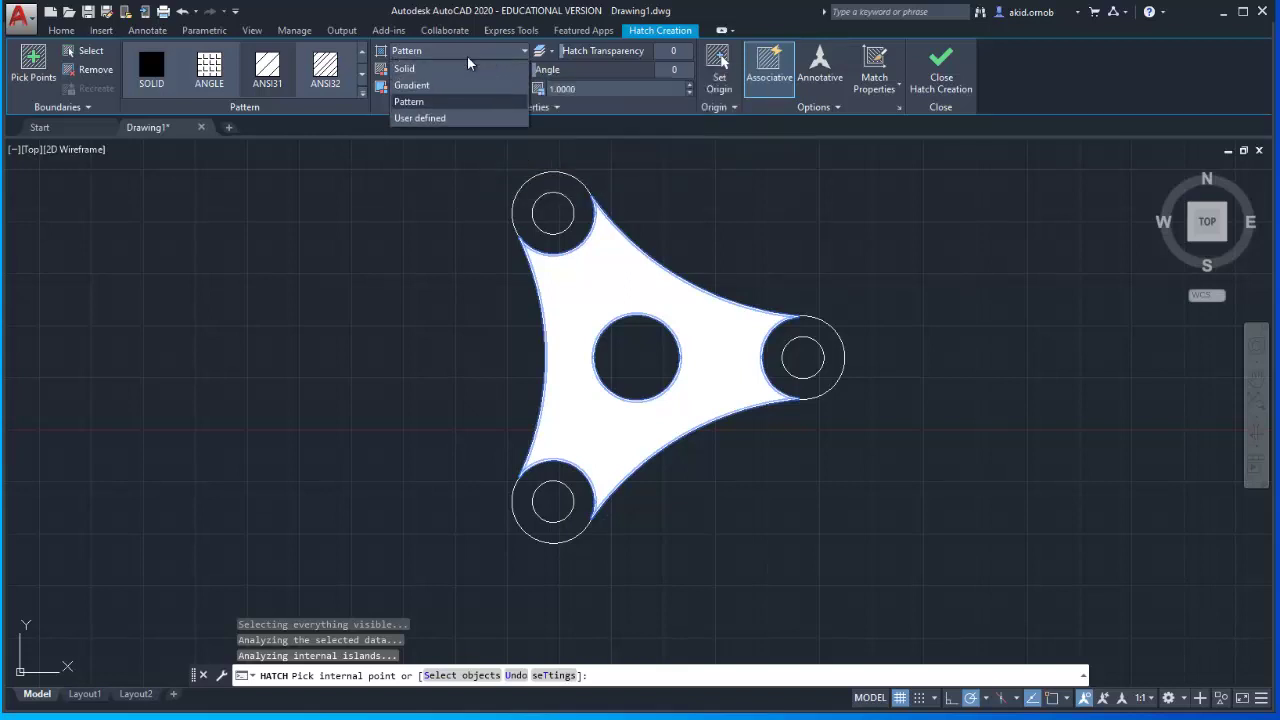
click(435, 66)
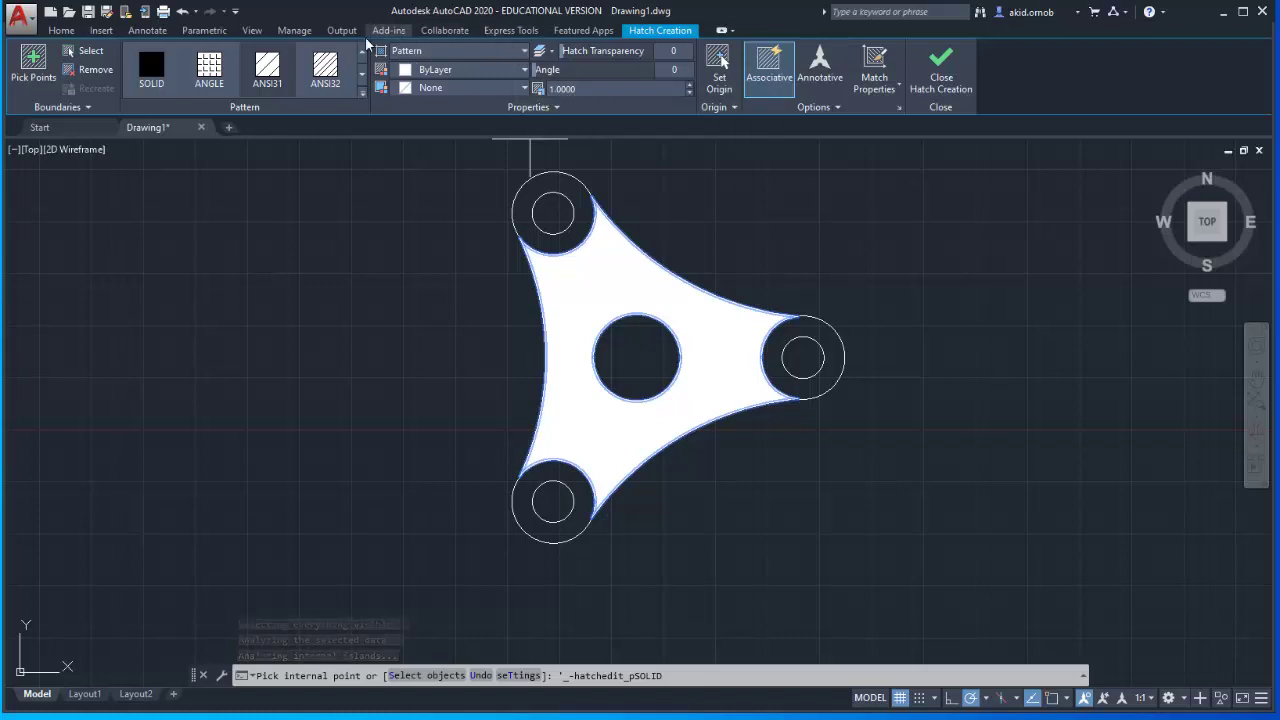
click(464, 57)
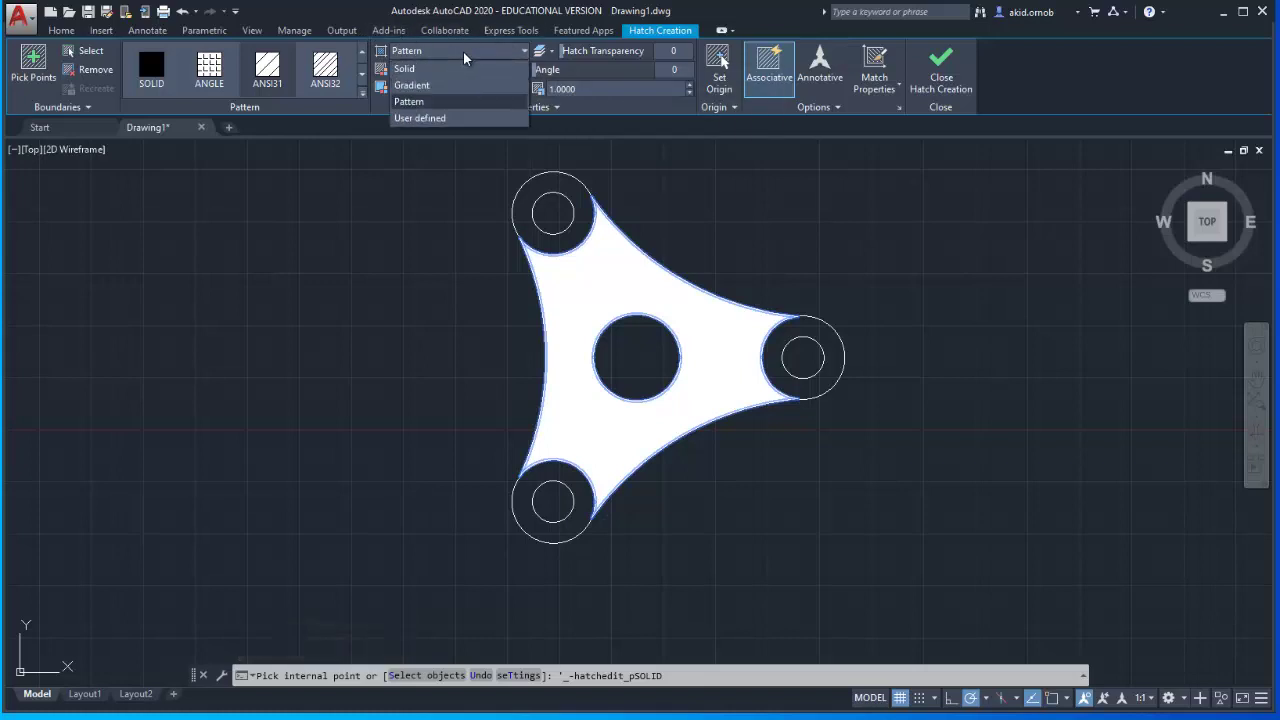
click(456, 68)
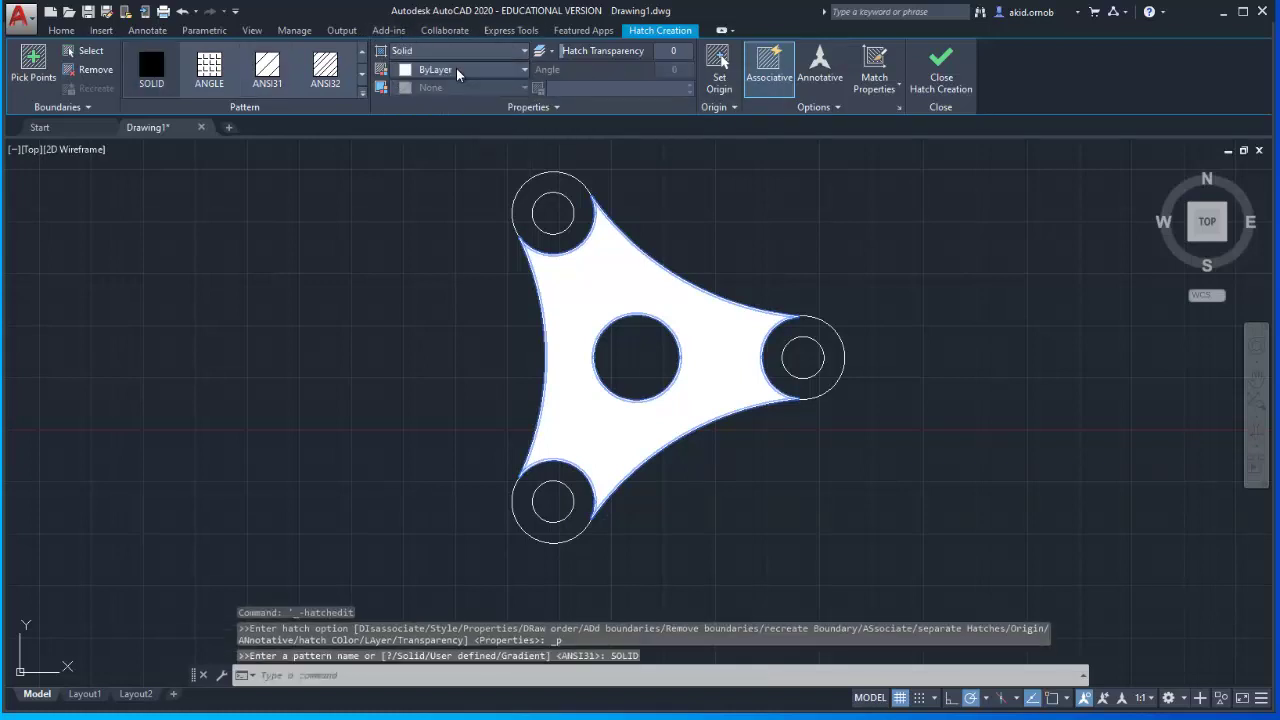
click(510, 74)
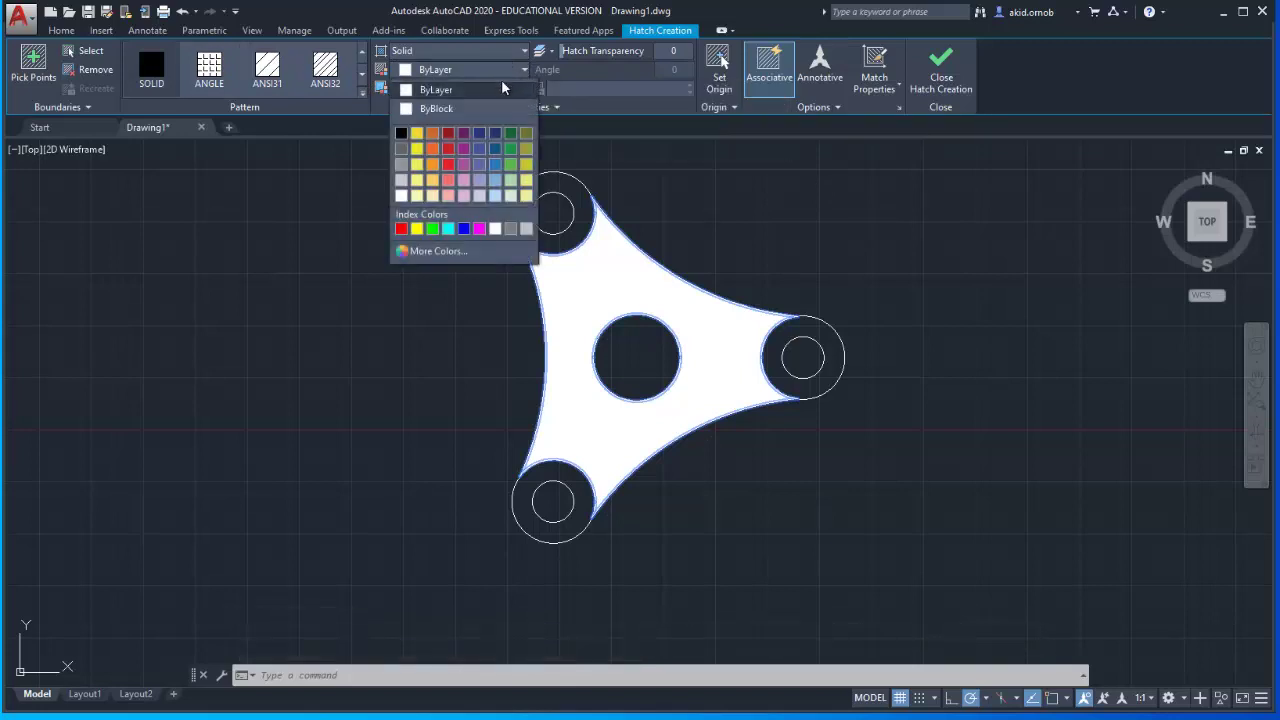
click(451, 152)
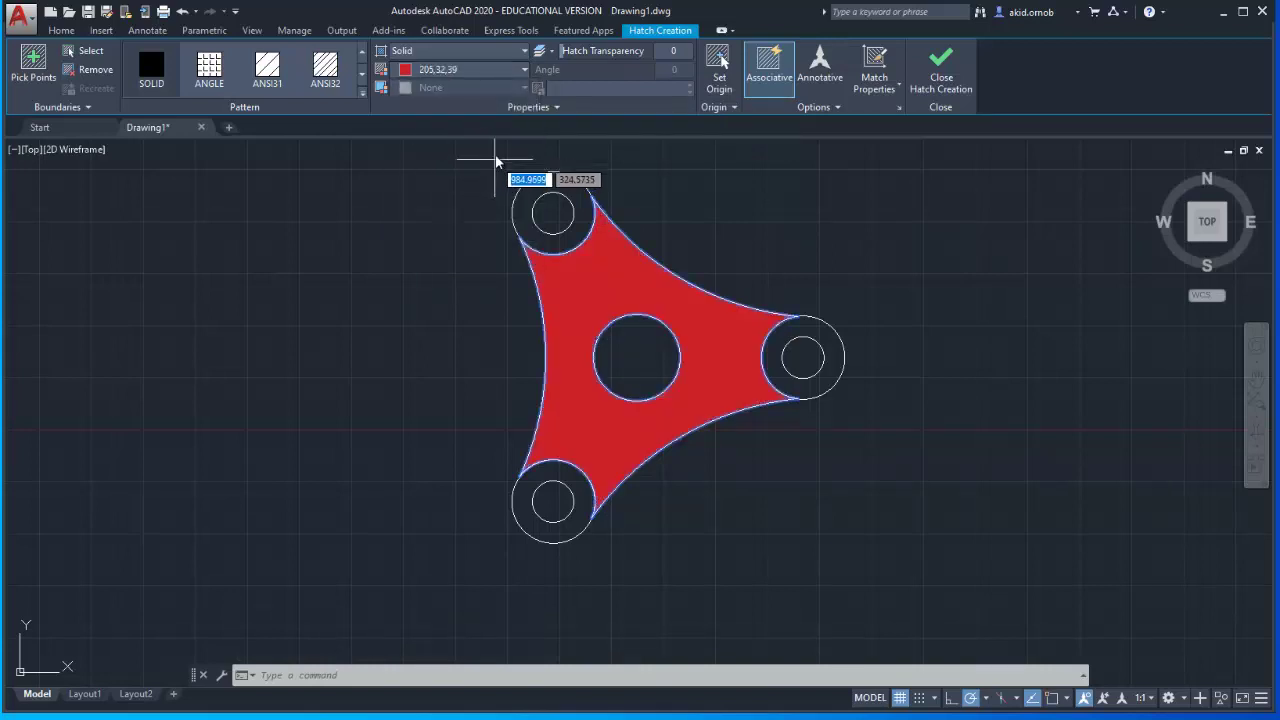
click(480, 52)
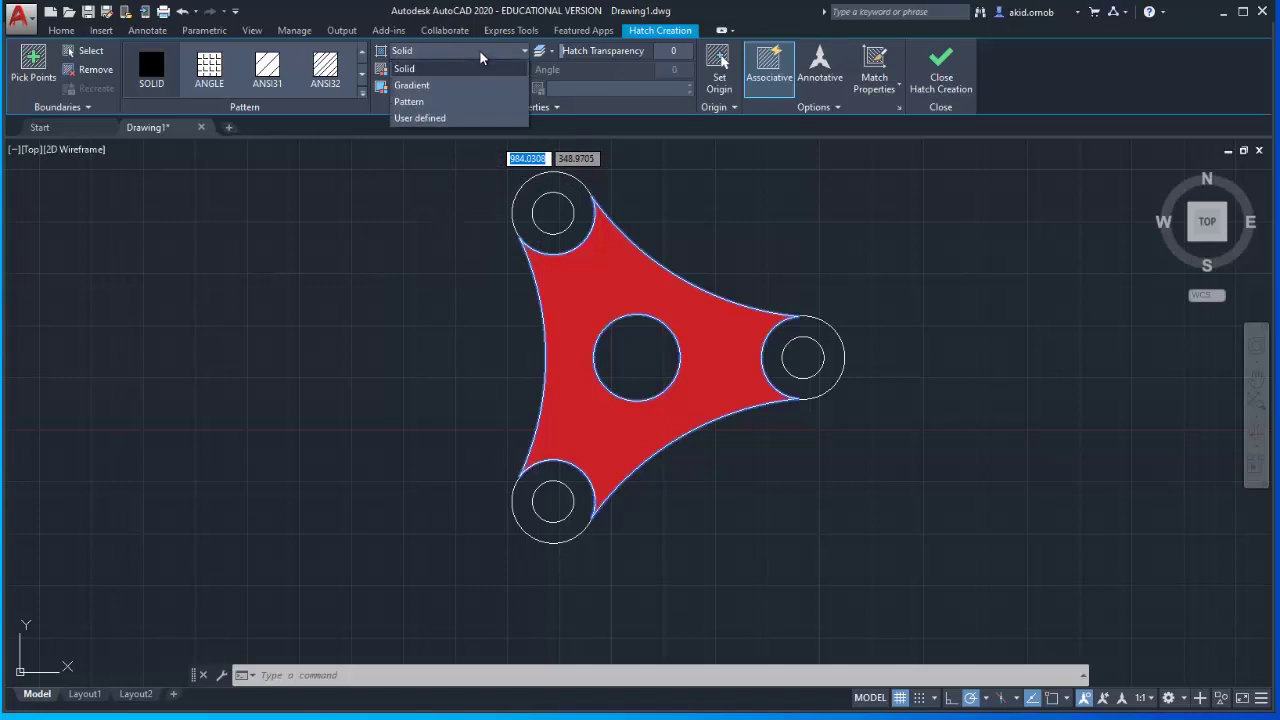
Step: Make the body hatch a GR_INVCYL gradient from 205,32,39 to 242,113,114
click(438, 88)
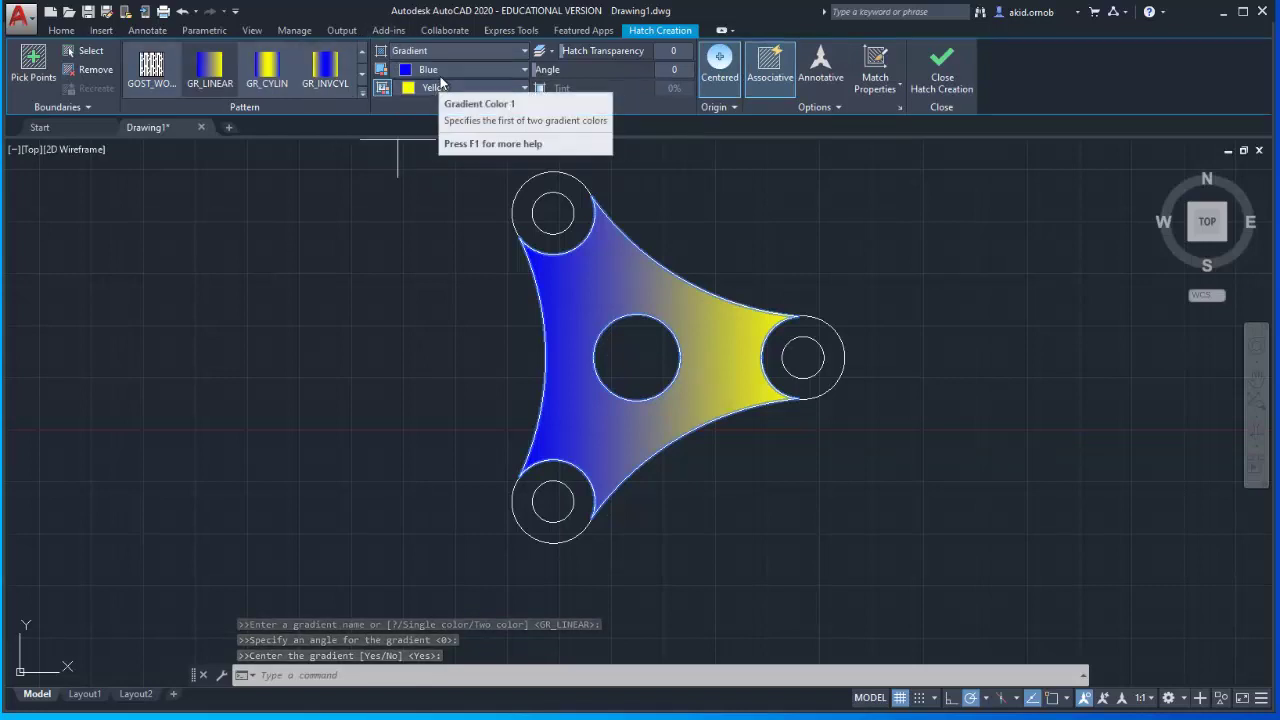
click(437, 74)
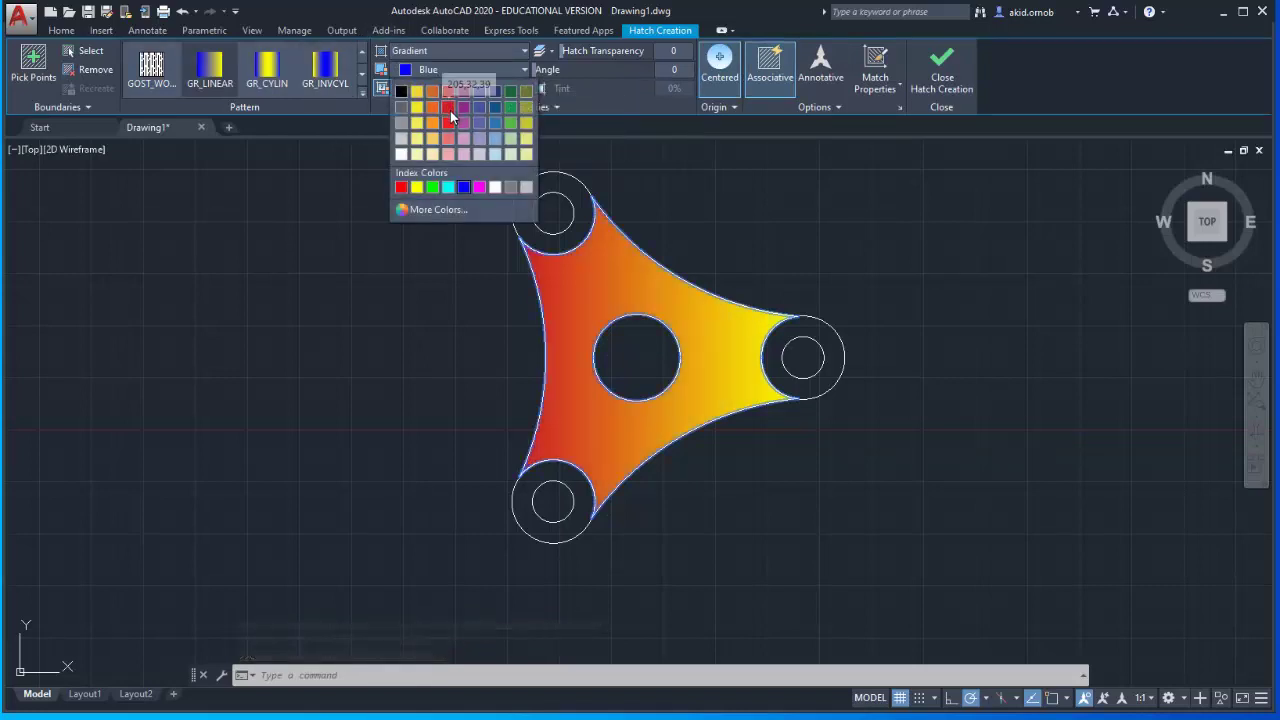
click(449, 110)
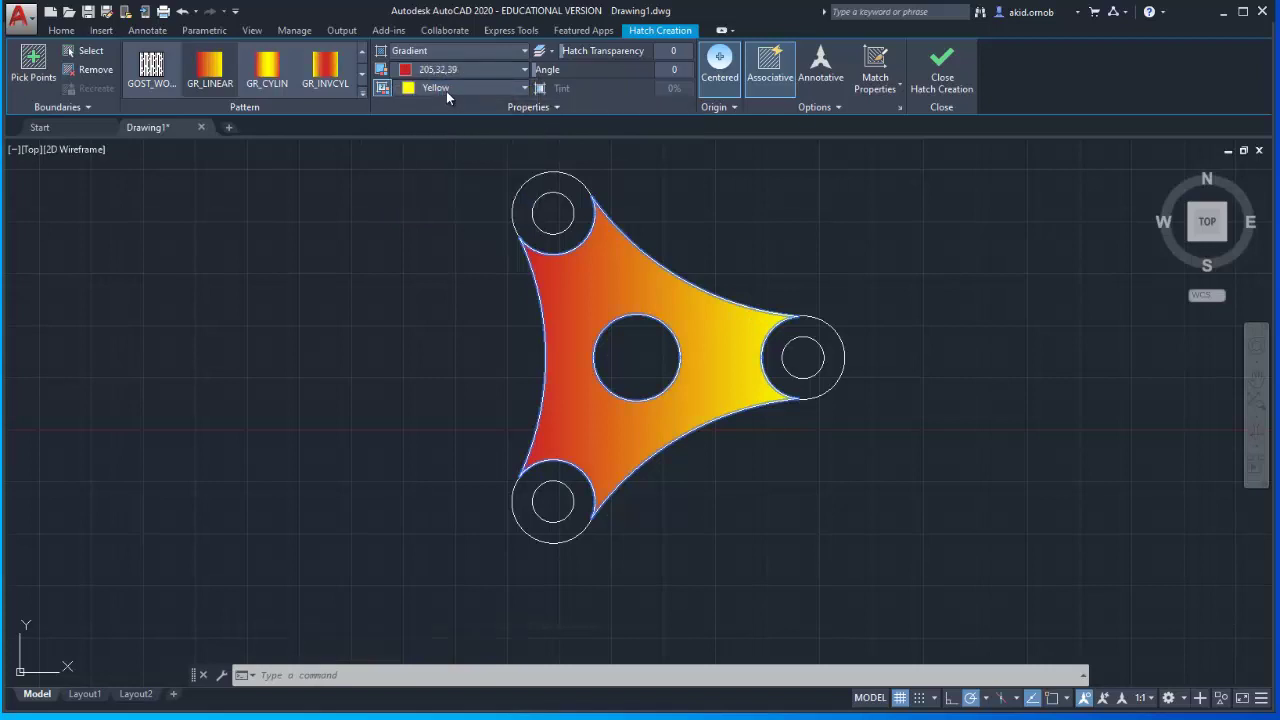
click(446, 89)
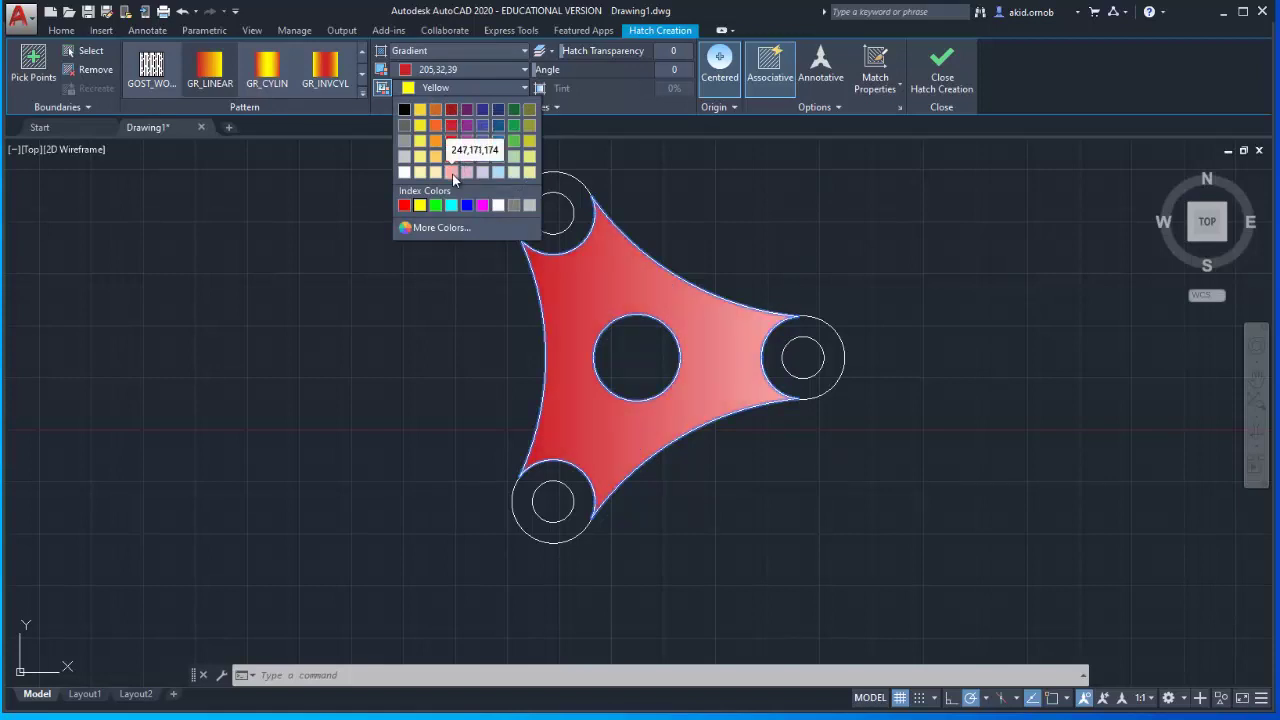
click(451, 157)
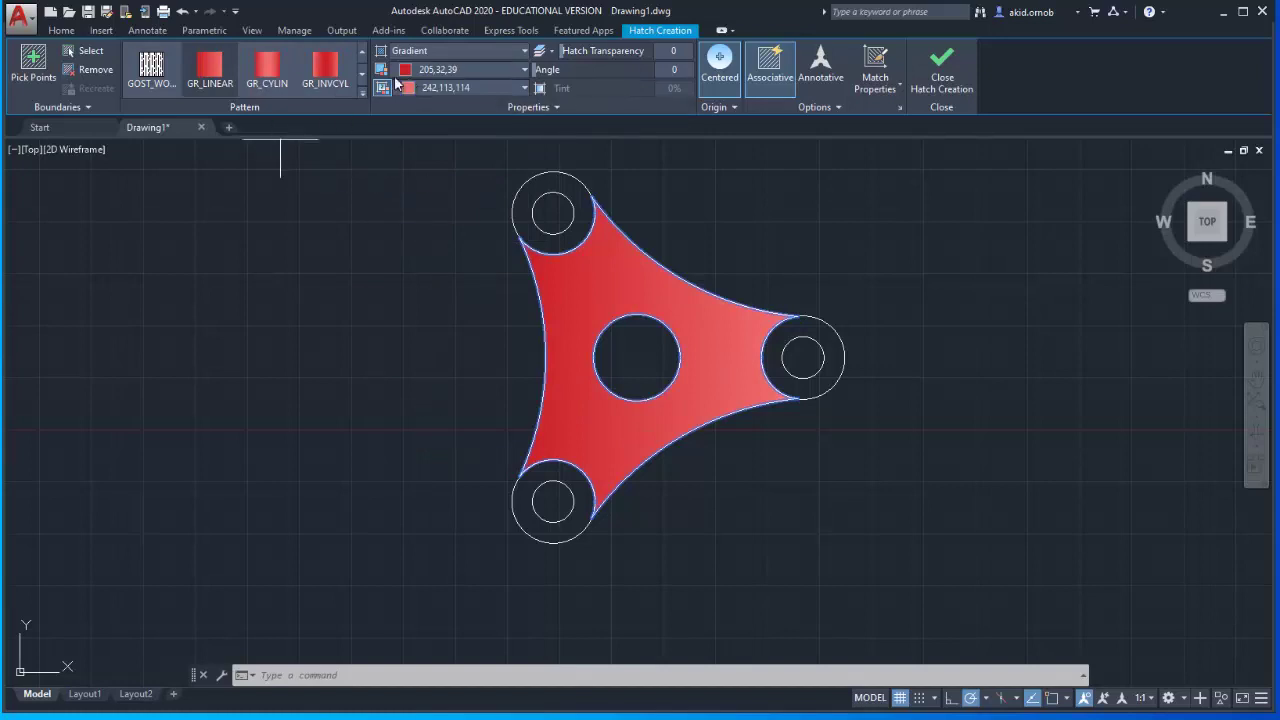
click(213, 88)
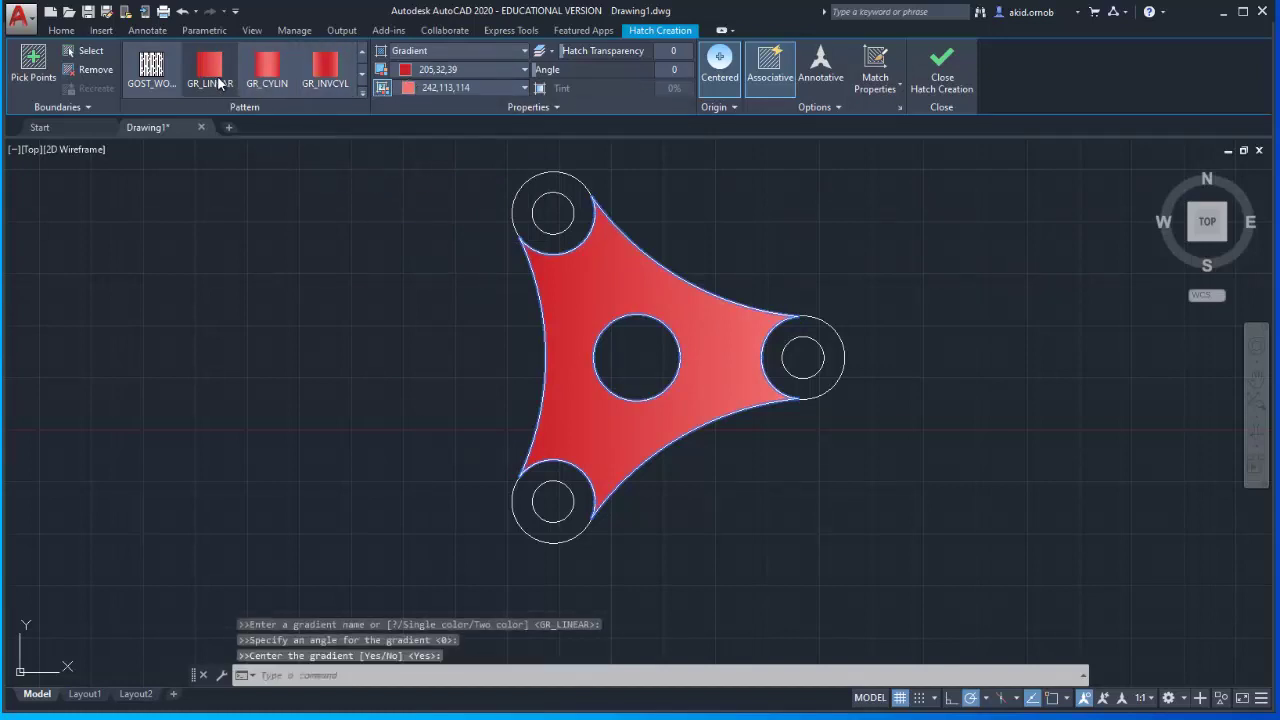
click(270, 82)
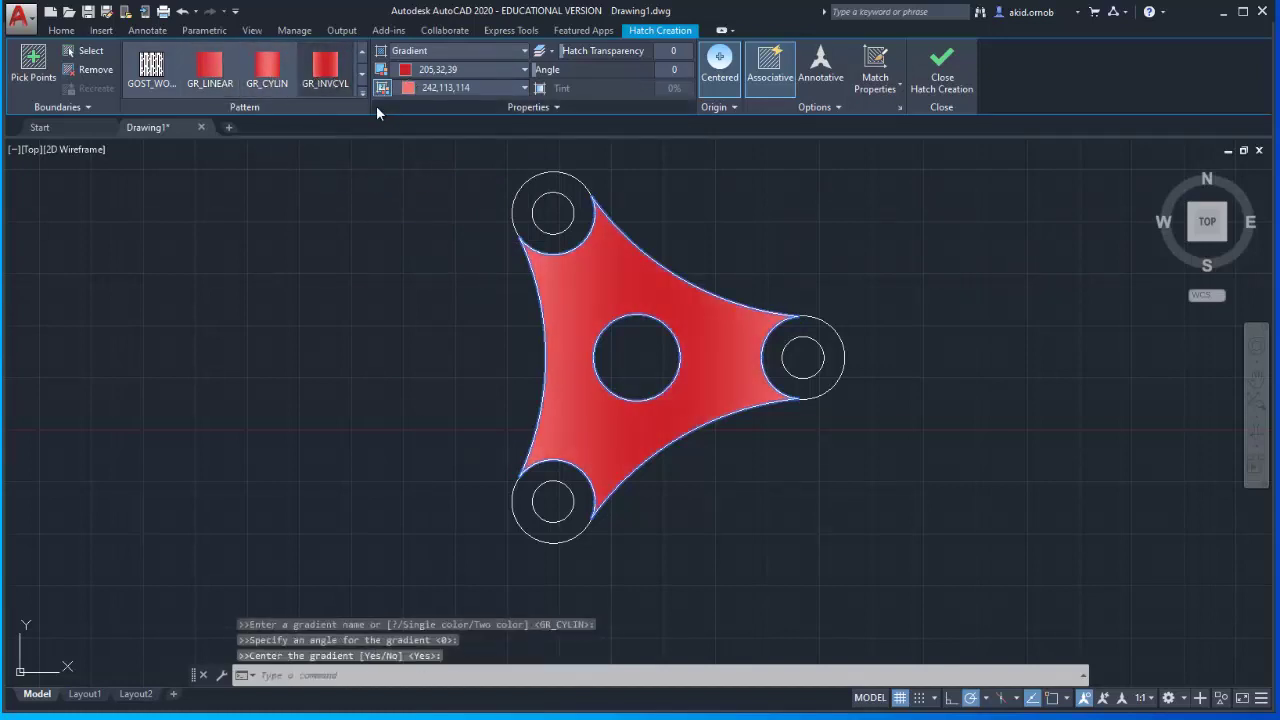
click(362, 91)
click(325, 62)
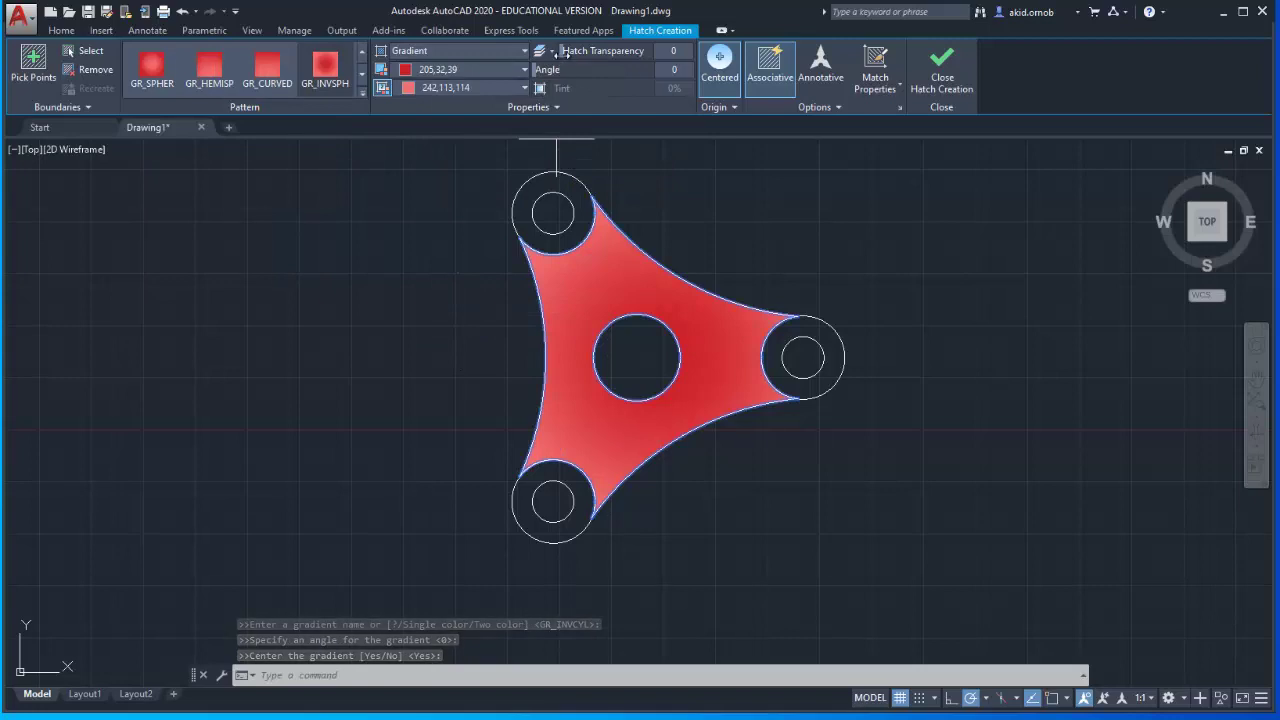
Step: Set the body hatch transparency to 26 and complete the hatch
mouse_move(562, 51)
mouse_down()
mouse_move(633, 68)
mouse_move(598, 86)
mouse_move(612, 81)
mouse_move(585, 51)
mouse_up()
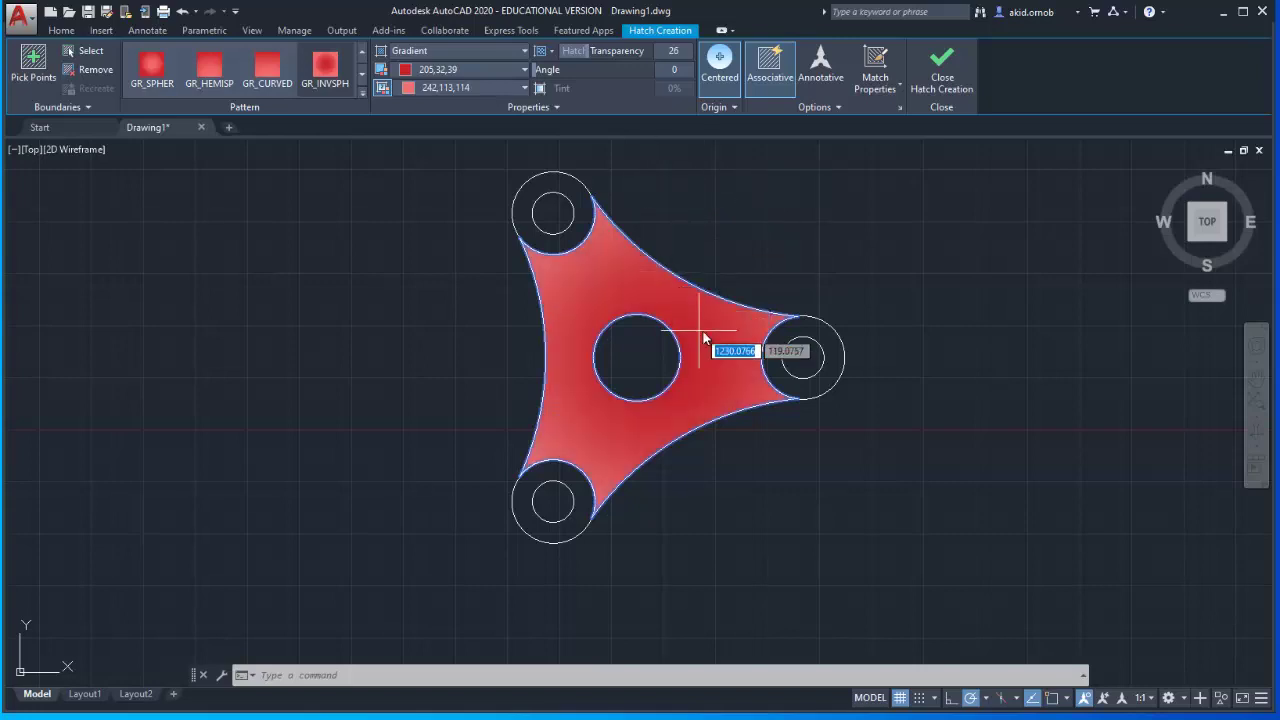
key(Escape)
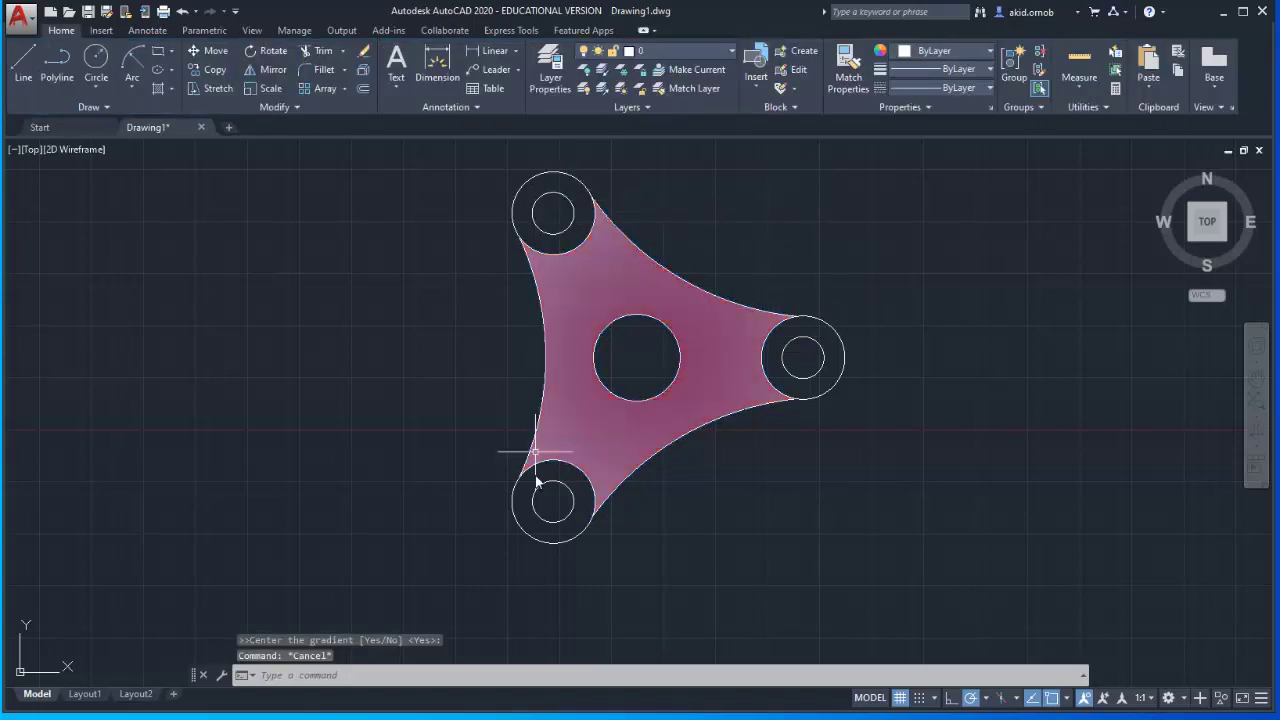
Step: Hatch the top, bottom and right lobe rings in solid black 0,0,0
click(157, 88)
click(543, 244)
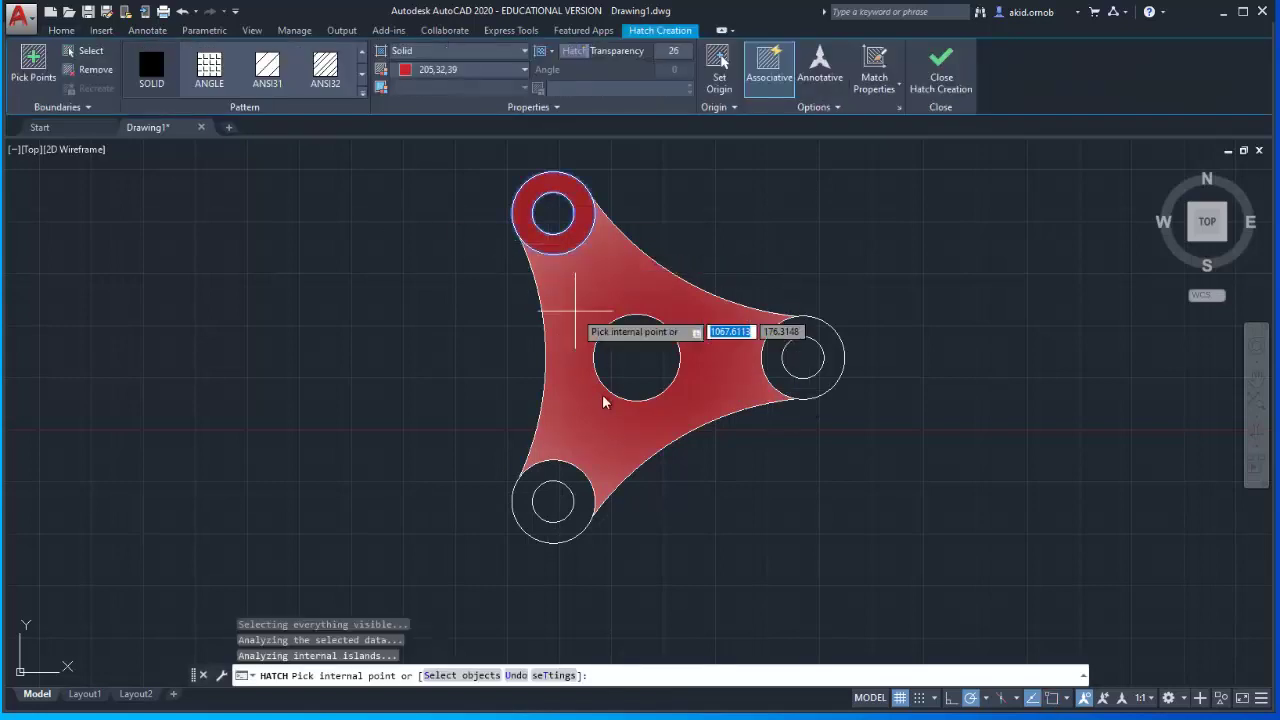
click(585, 485)
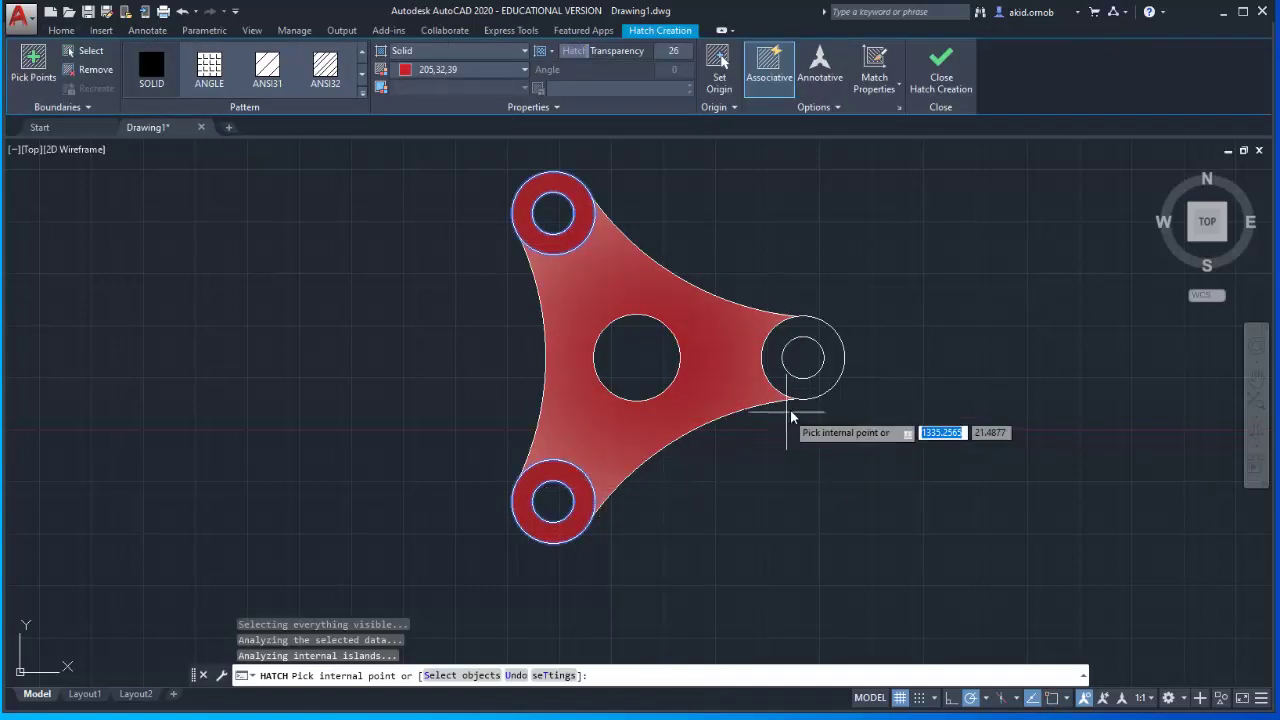
click(823, 366)
click(469, 72)
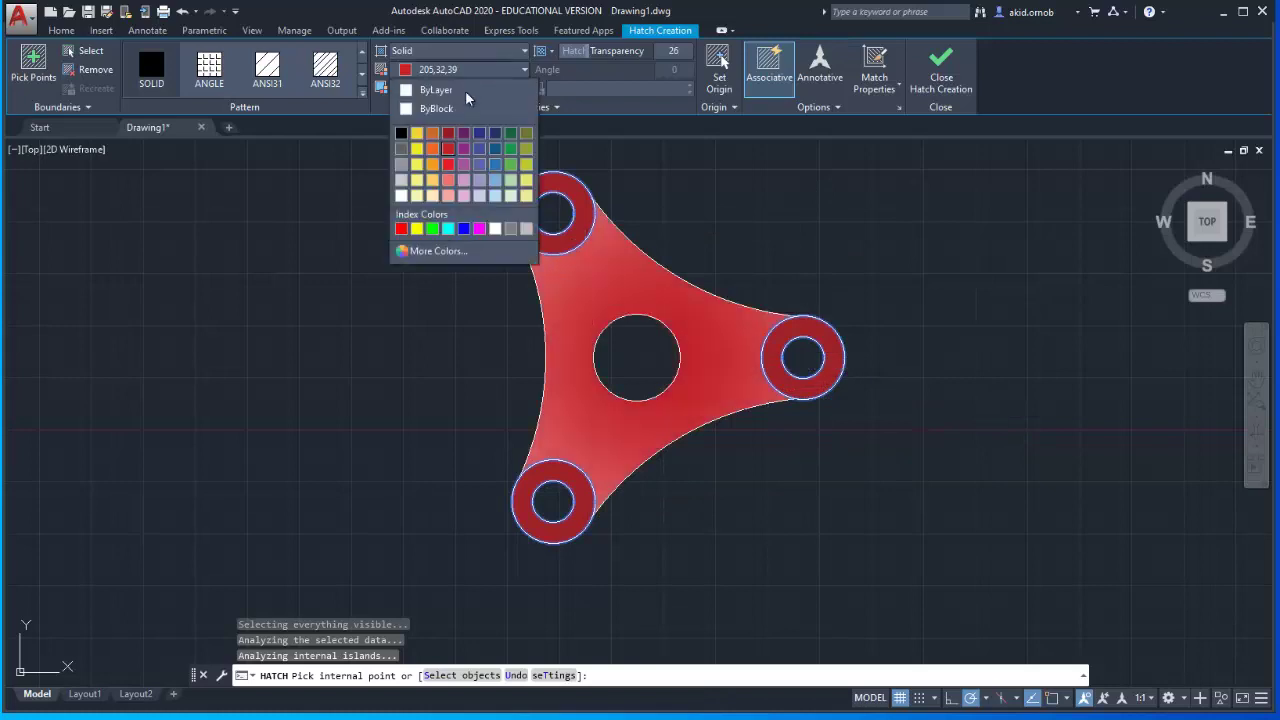
click(403, 222)
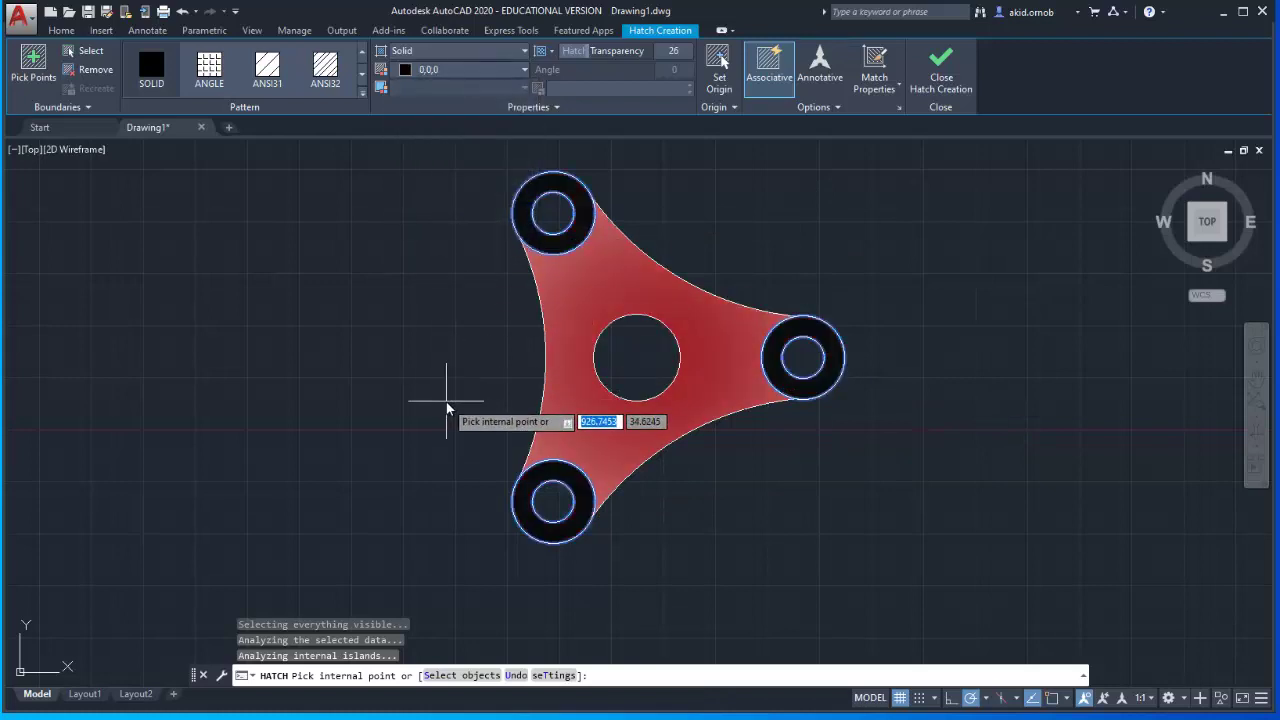
key(Escape)
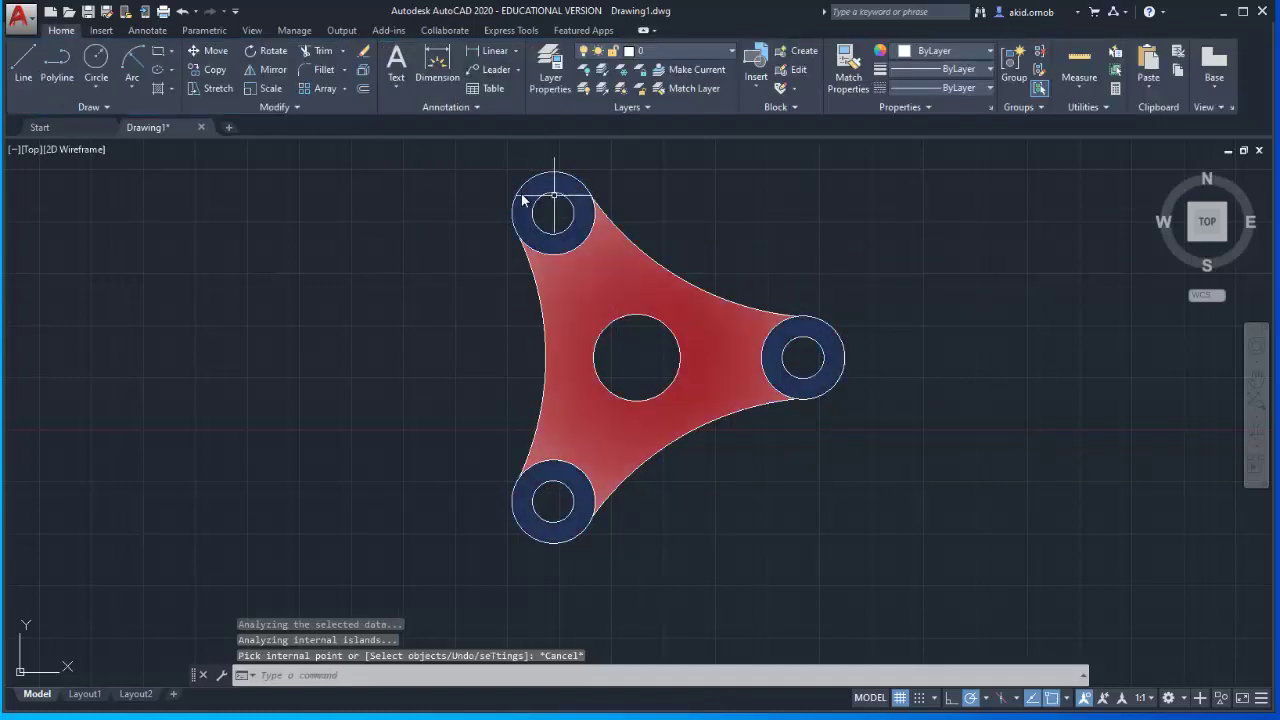